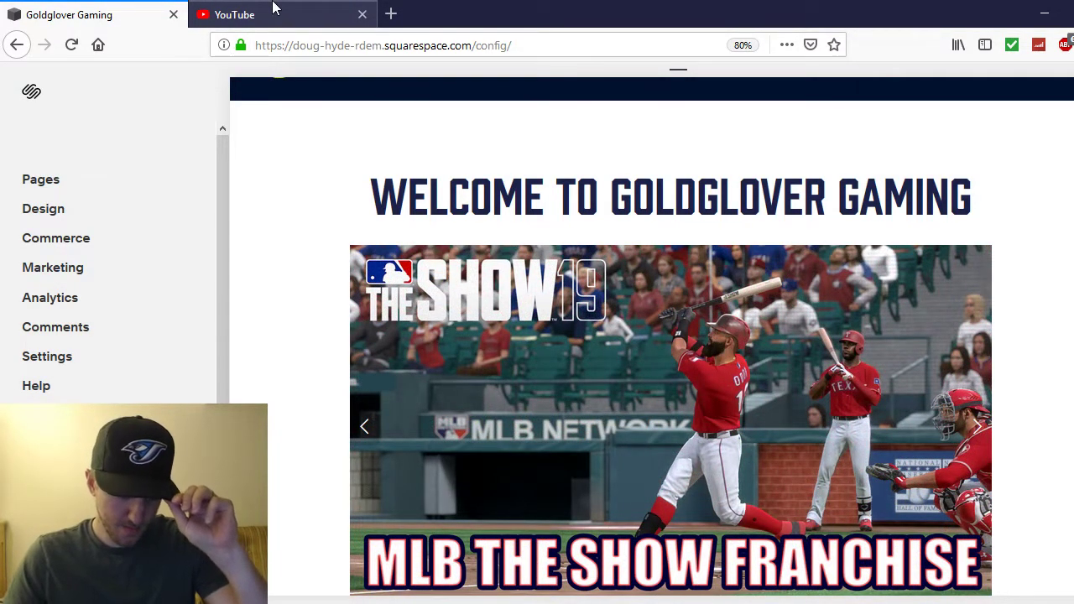
# Switch to YouTube and open YouTube Studio (beta) from the account options in a separate browser tab
pyautogui.click(273, 9)
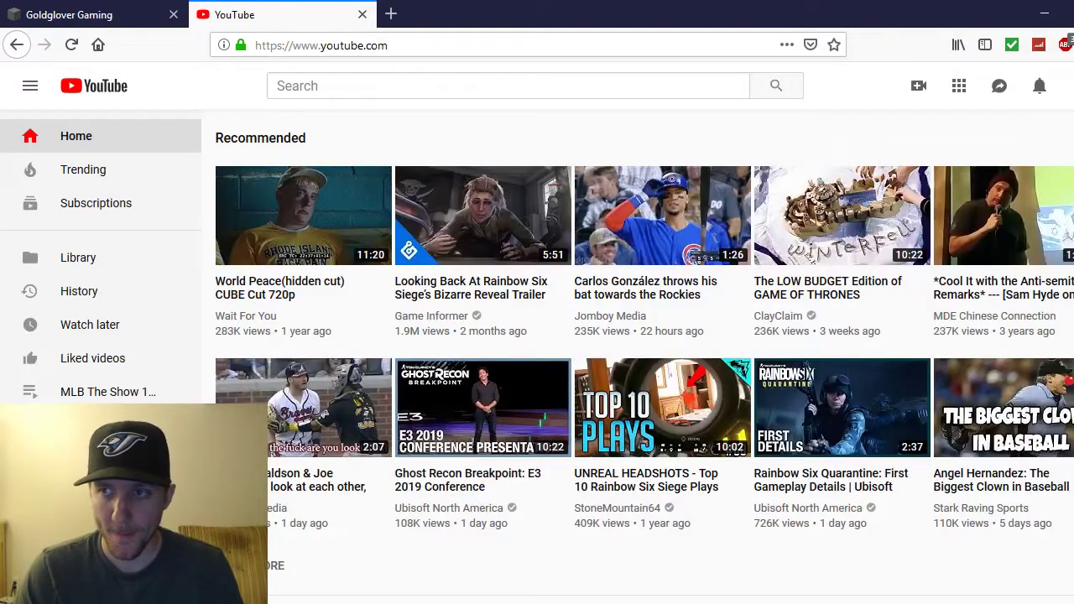
pyautogui.click(1059, 91)
pyautogui.rightClick(939, 242)
pyautogui.click(990, 127)
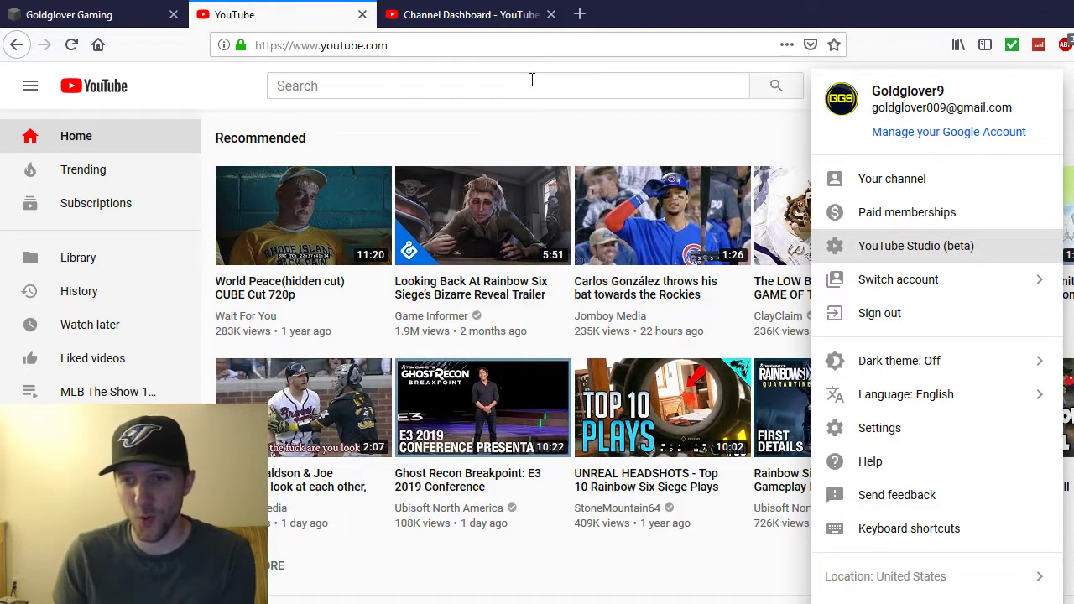
# Return to the Squarespace site and view the home page header with its navigation links
pyautogui.click(93, 11)
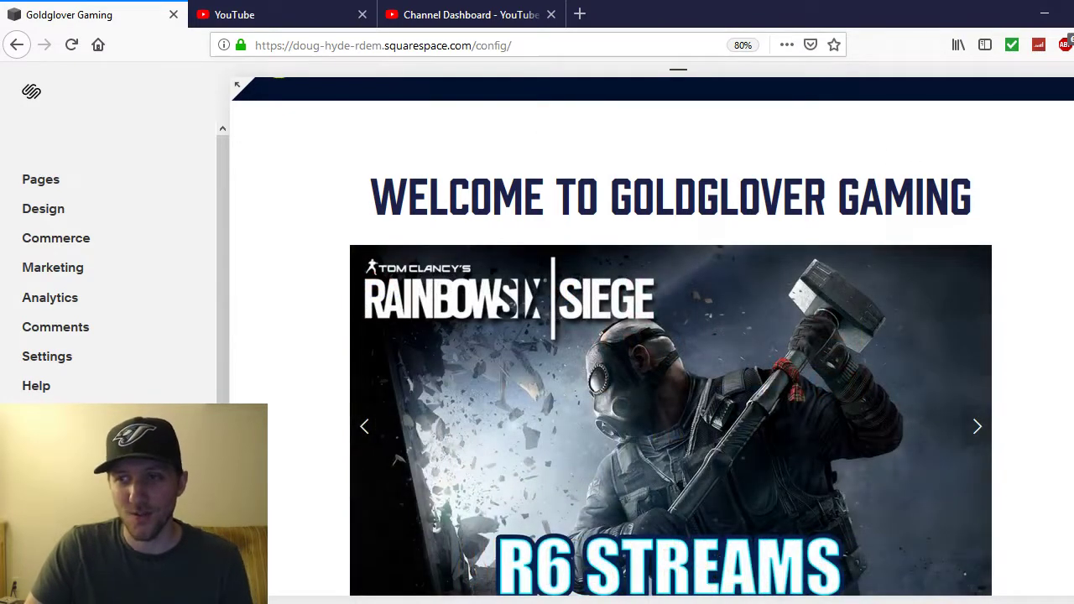
pyautogui.scroll(2, 949, 126)
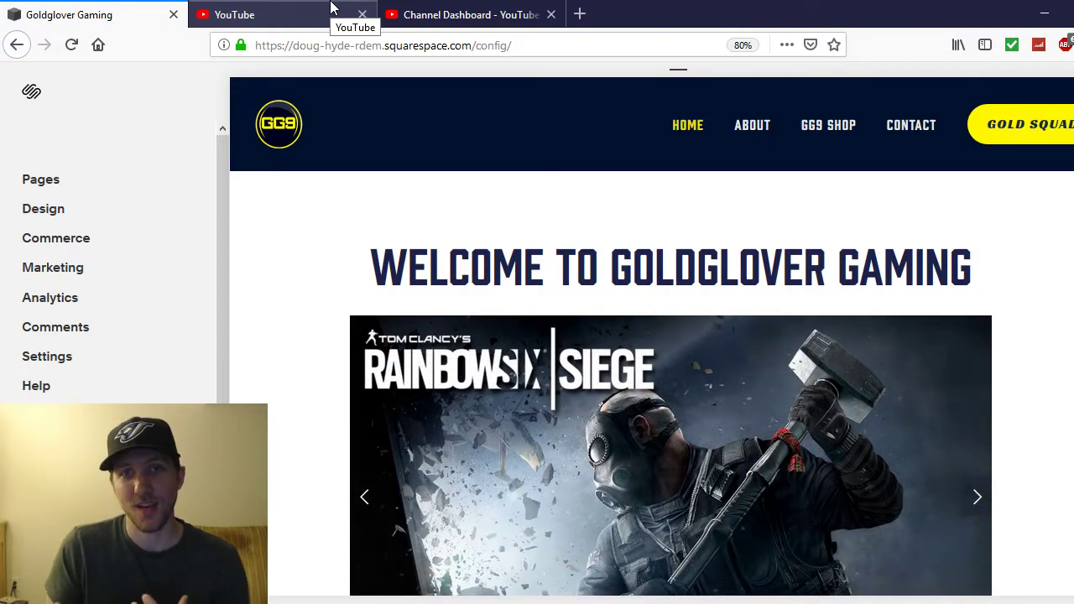
pyautogui.moveTo(445, 117)
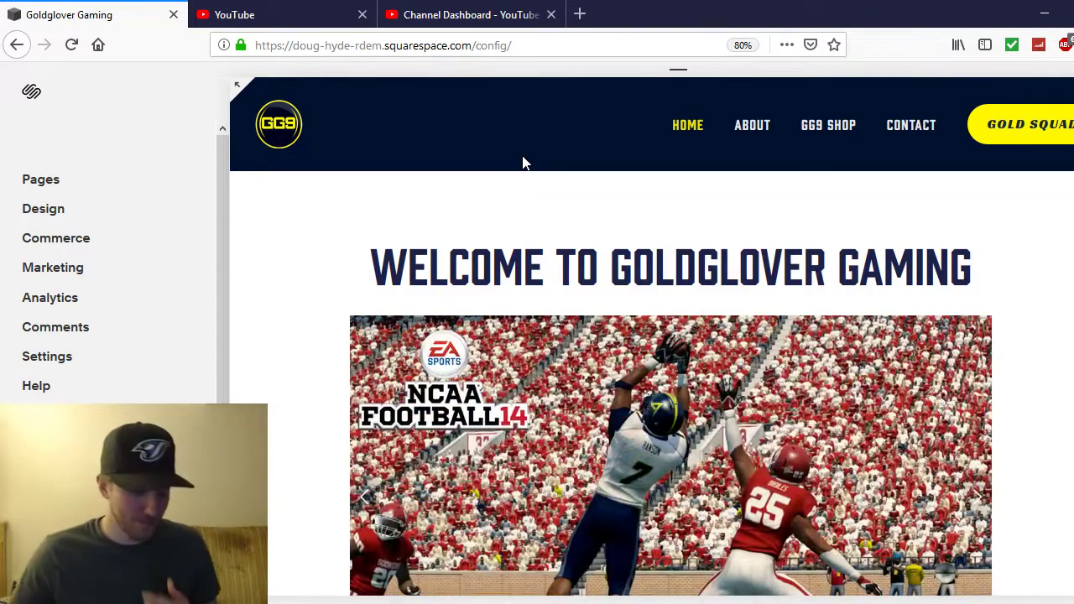
pyautogui.moveTo(607, 101)
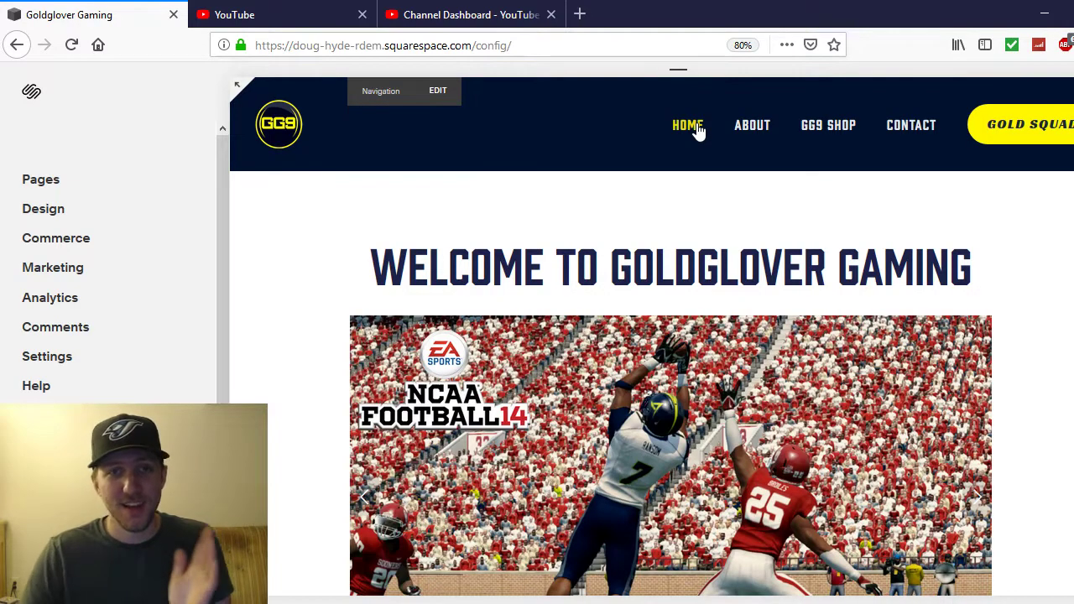
# Switch to YouTube and open the signed-in account's own channel page
pyautogui.click(327, 10)
pyautogui.click(736, 175)
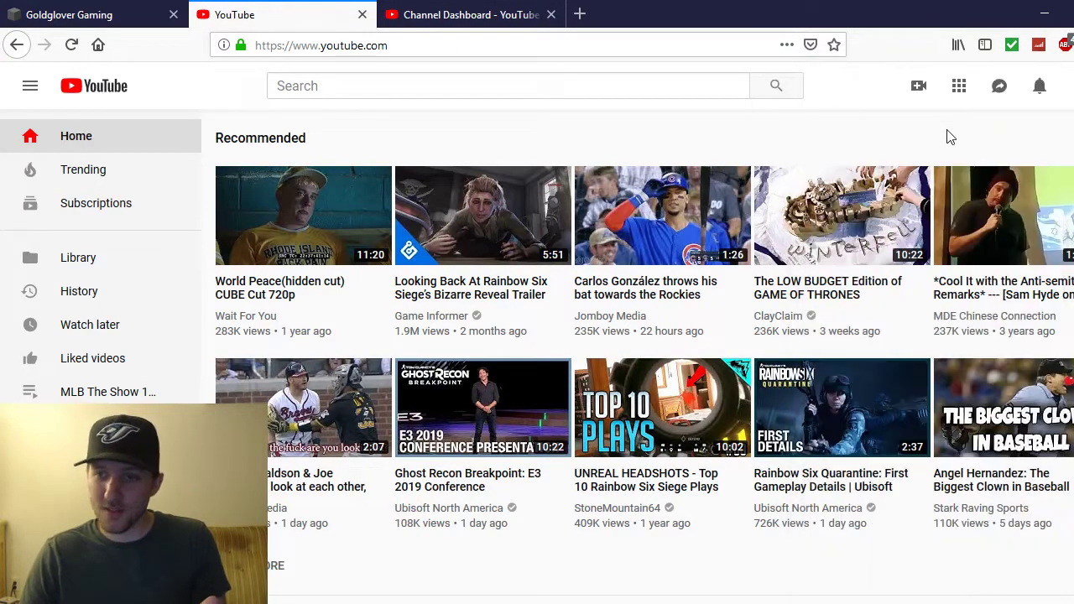
pyautogui.click(1064, 86)
pyautogui.click(954, 173)
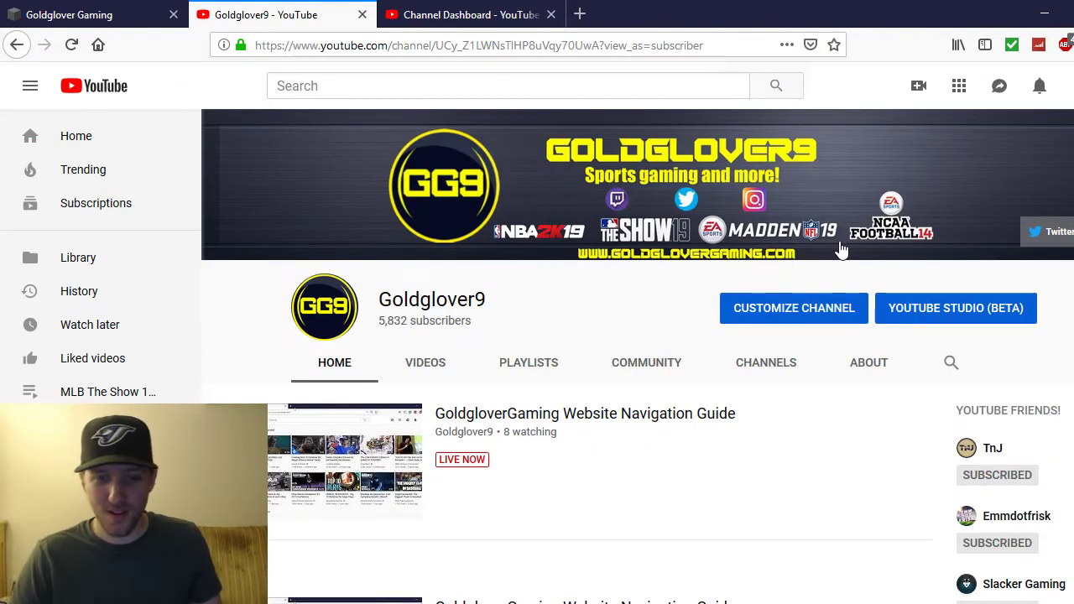
# Return to the Squarespace site, open the About page and look through the whole biography
pyautogui.click(132, 8)
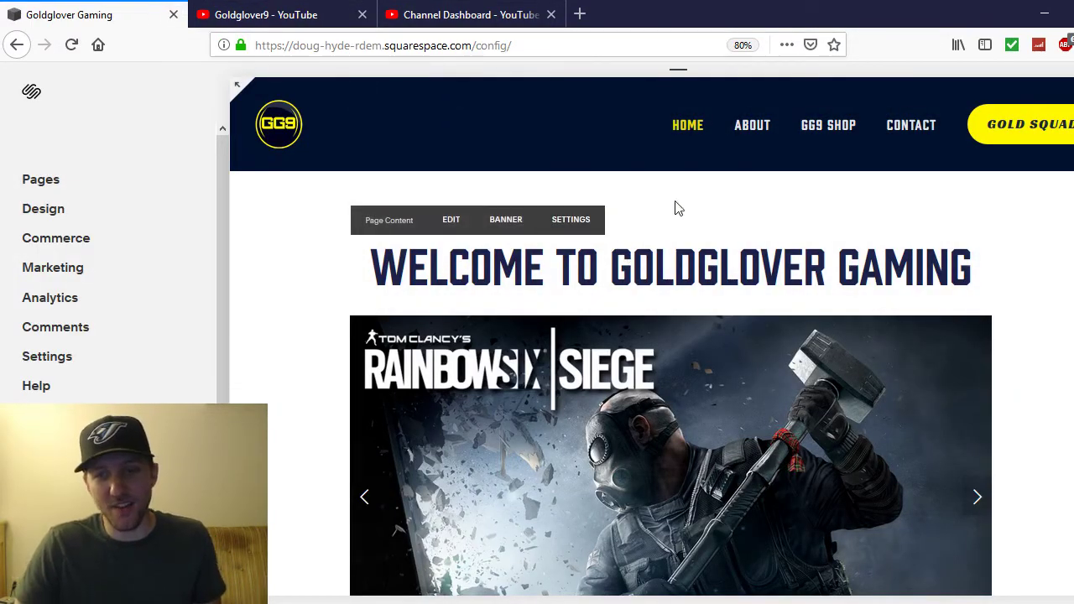
pyautogui.click(762, 128)
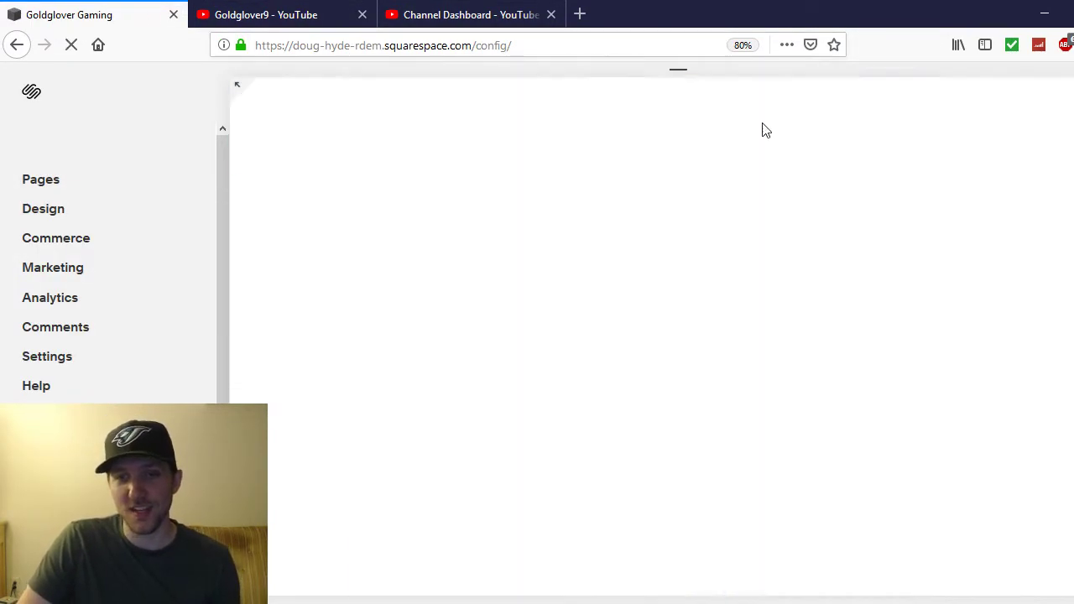
pyautogui.scroll(-2, 598, 233)
pyautogui.moveTo(554, 353)
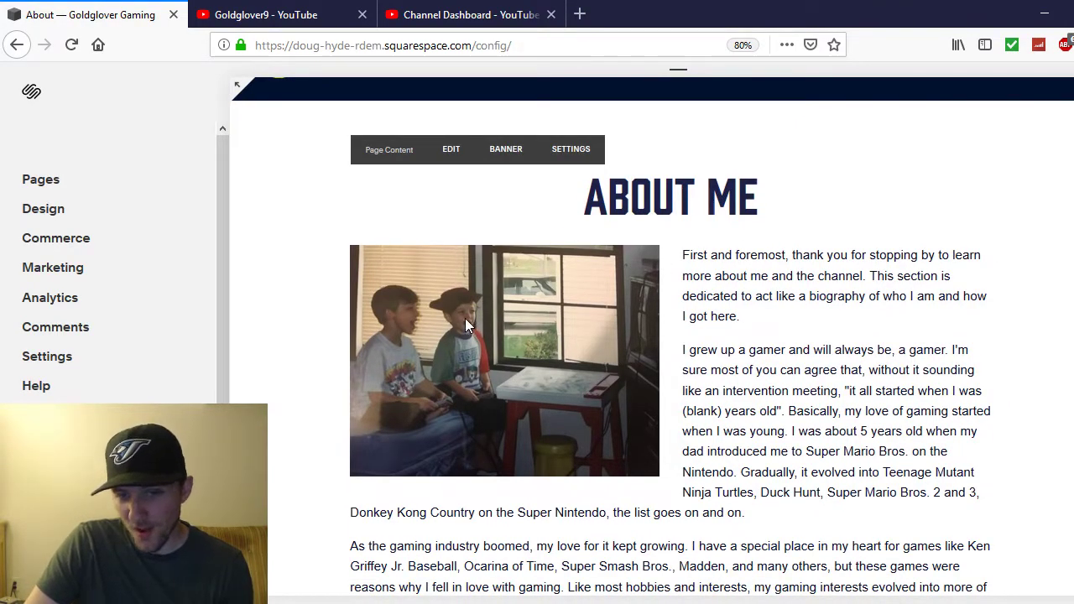
pyautogui.scroll(-15, 633, 330)
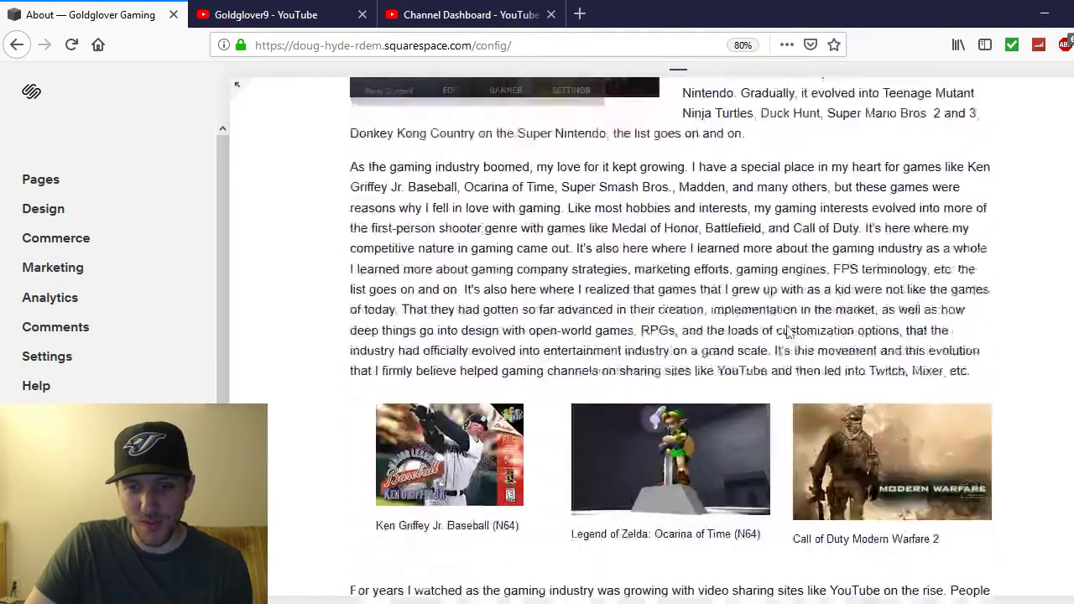
pyautogui.scroll(1, 865, 463)
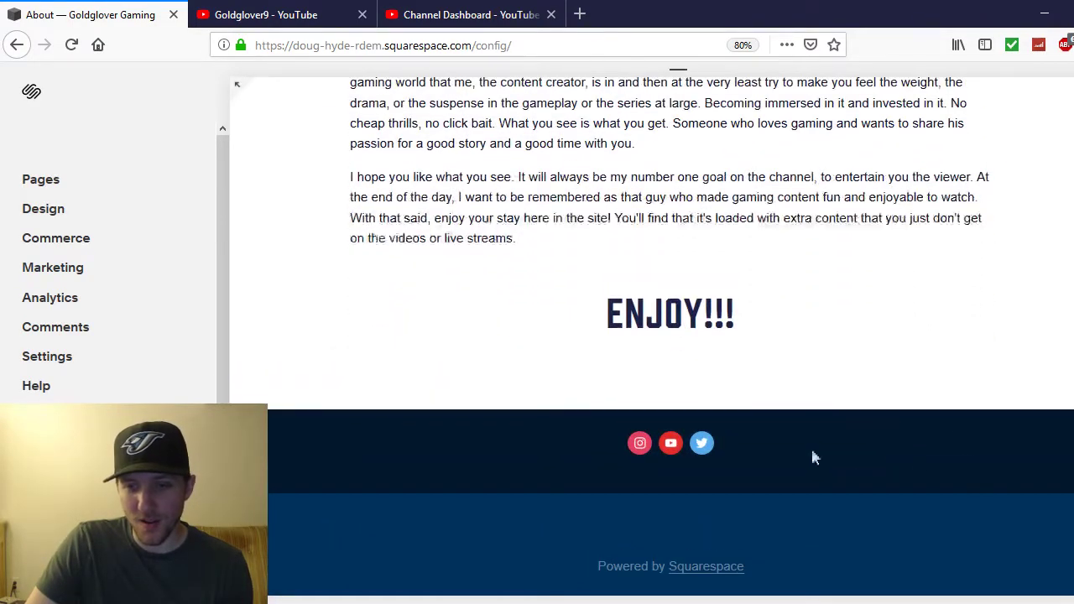
pyautogui.scroll(15, 839, 336)
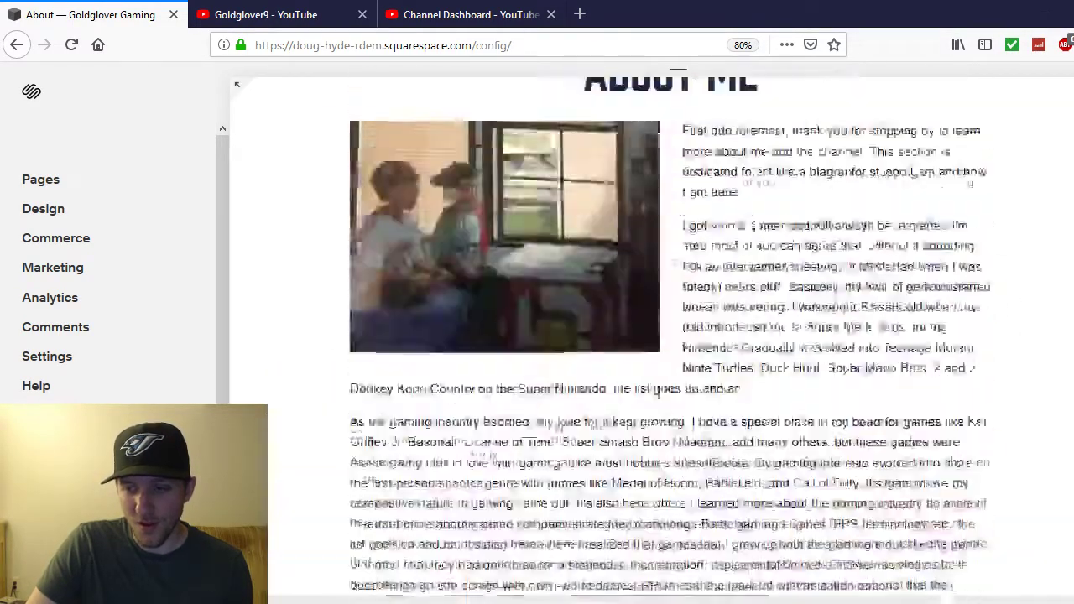
# Open the GG9 Shop page and examine its team store banner, introduction and embedded how-to video
pyautogui.click(827, 125)
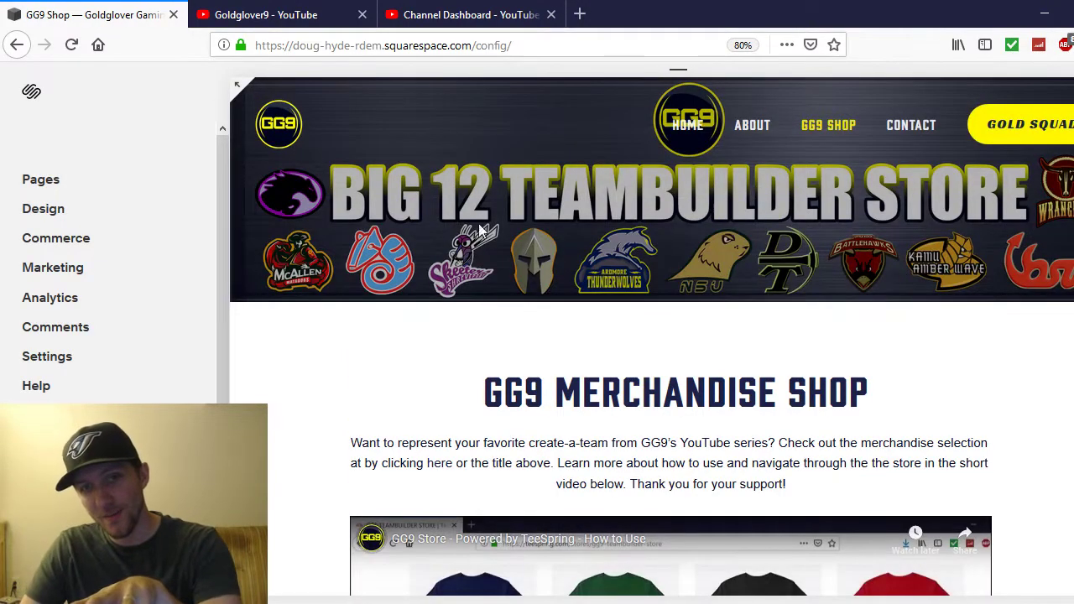
pyautogui.scroll(-5, 998, 196)
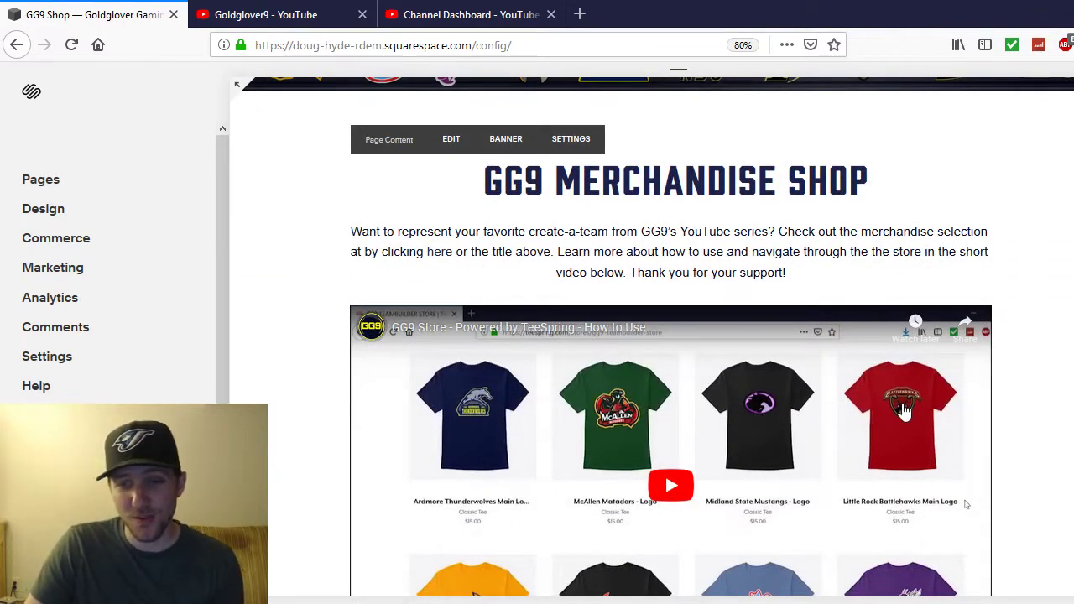
pyautogui.scroll(-2, 612, 323)
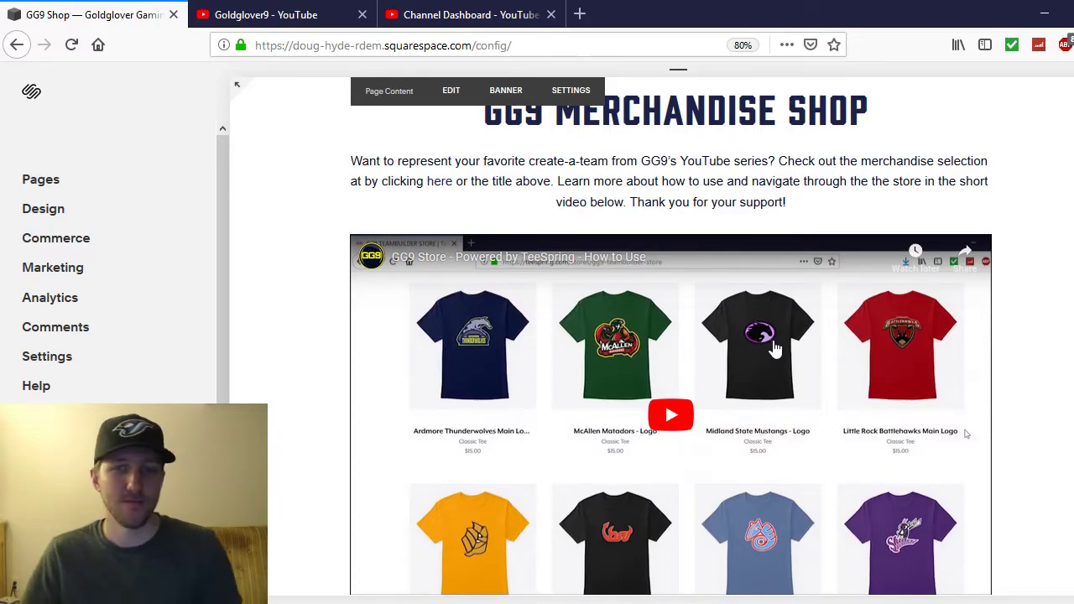
pyautogui.scroll(-3, 774, 348)
pyautogui.scroll(5, 750, 347)
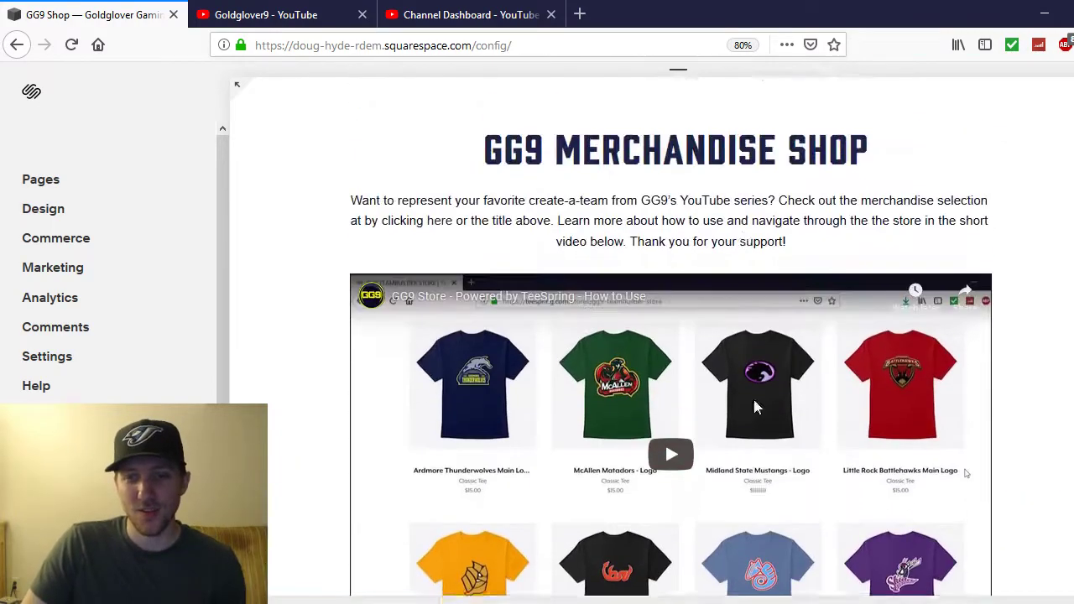
pyautogui.scroll(1, 856, 336)
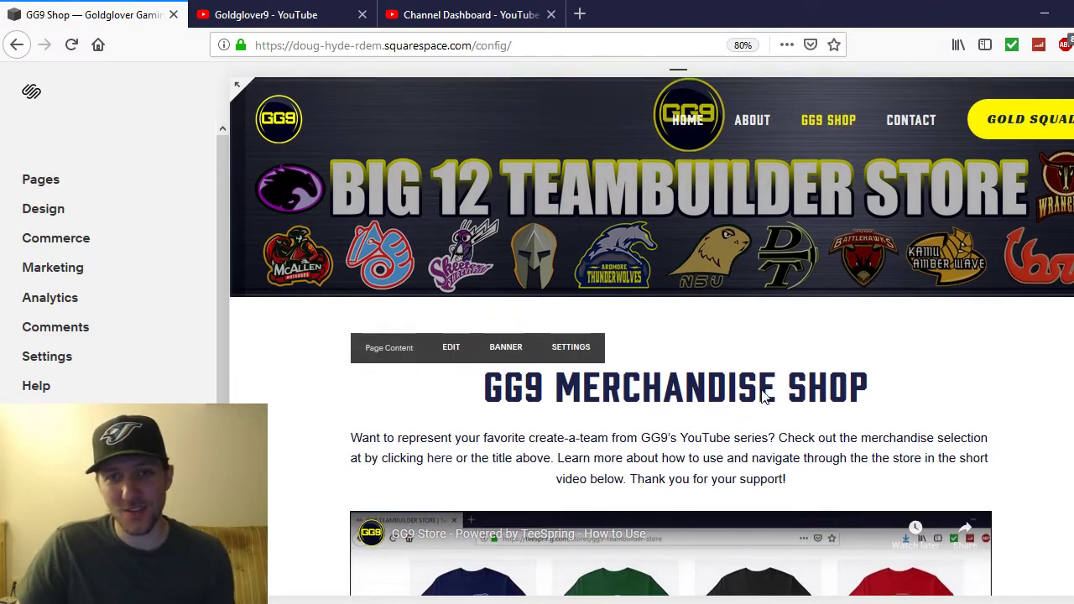
pyautogui.scroll(-2, 763, 399)
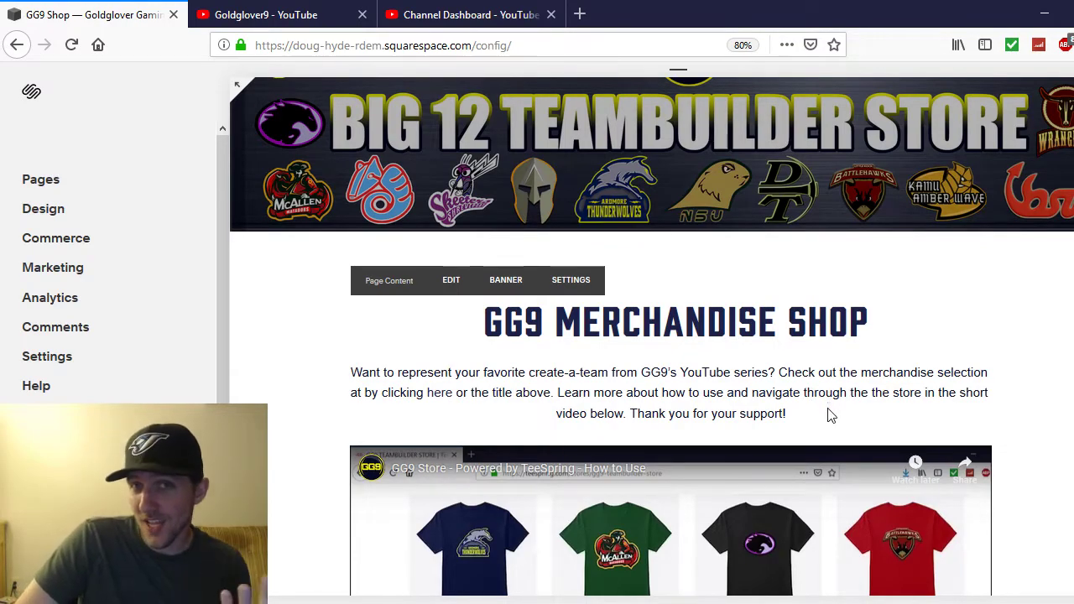
pyautogui.scroll(2, 843, 393)
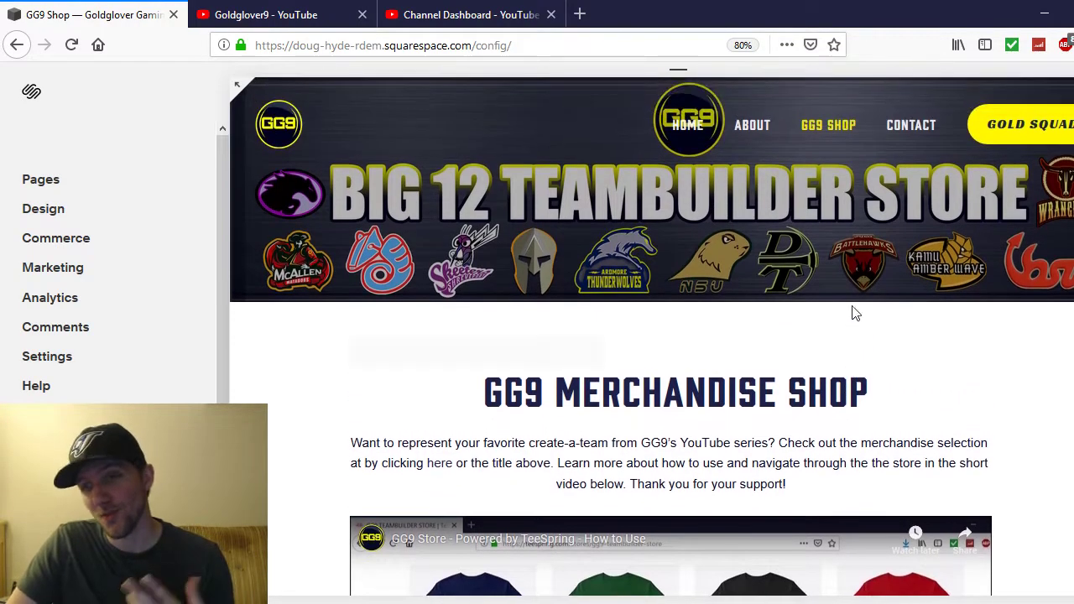
# Open the Contact page and review the contact form from the heading down to its submit option
pyautogui.click(919, 128)
pyautogui.scroll(-1, 884, 241)
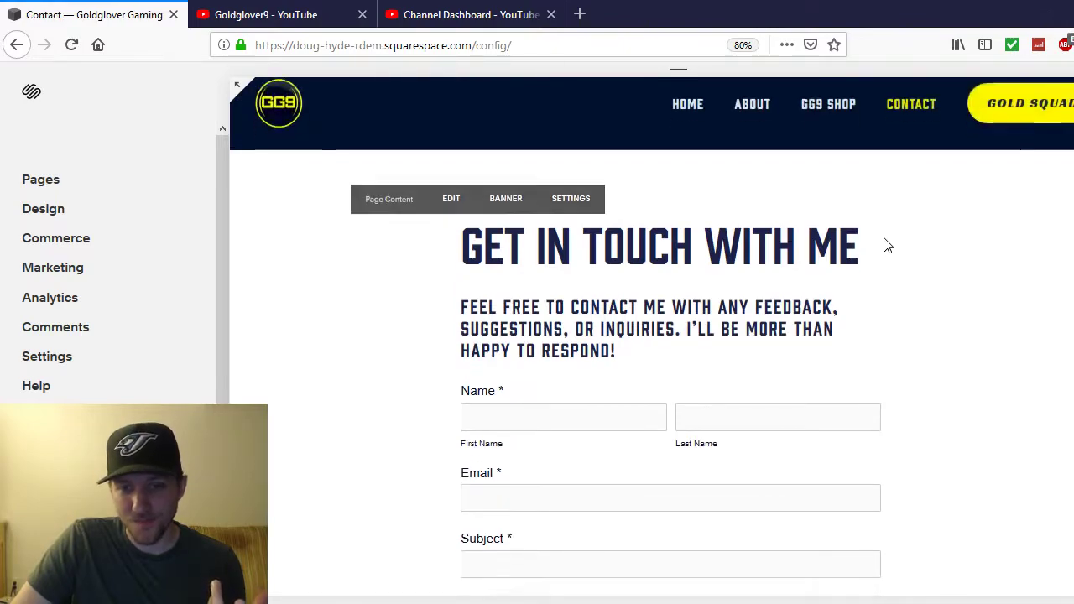
pyautogui.scroll(1, 1063, 189)
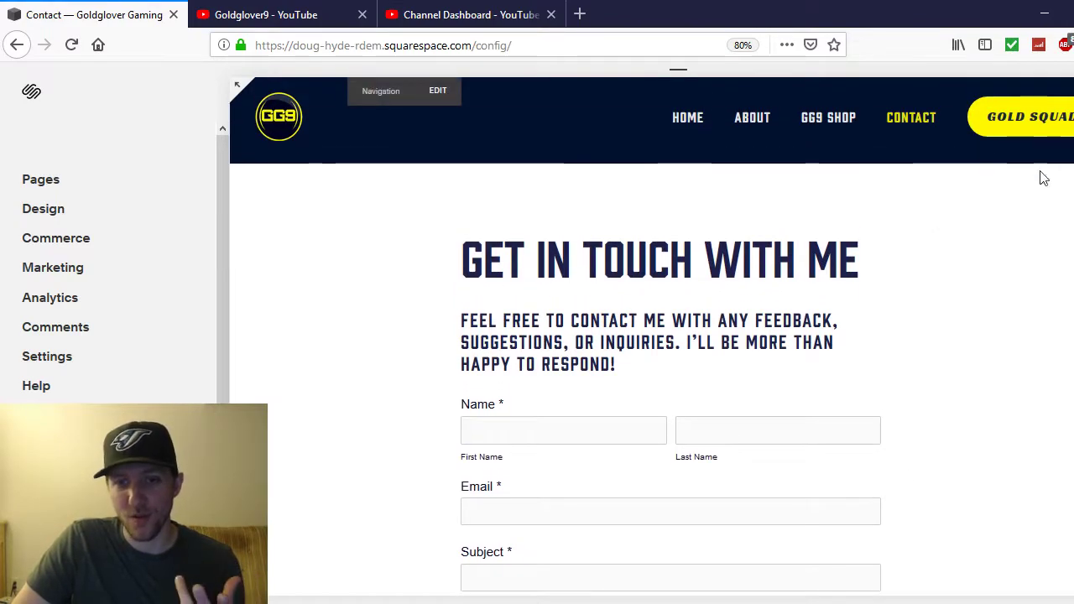
pyautogui.scroll(-1, 767, 267)
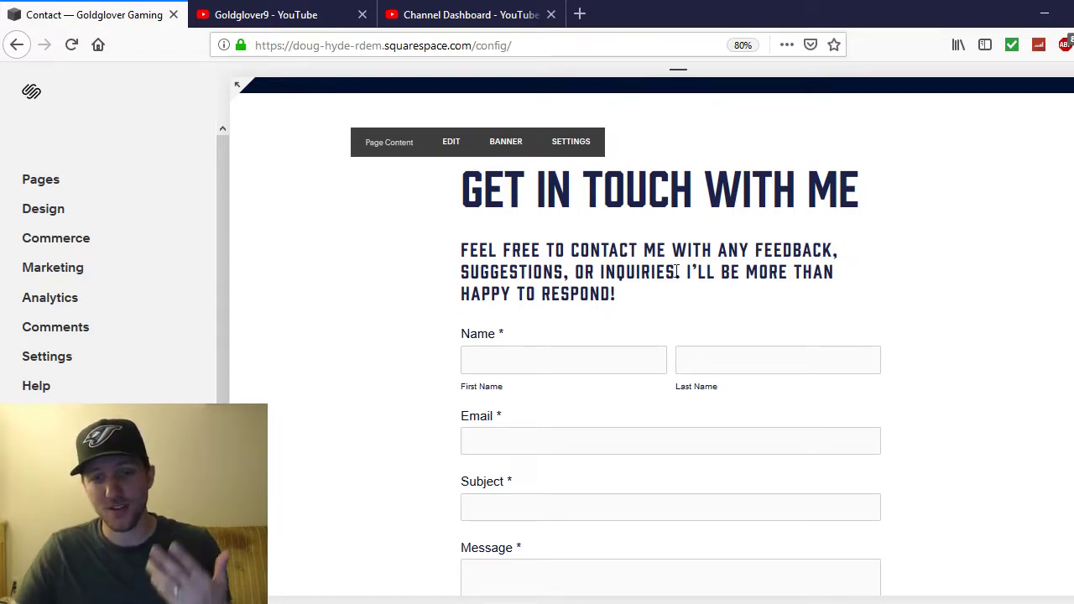
pyautogui.scroll(-2, 627, 434)
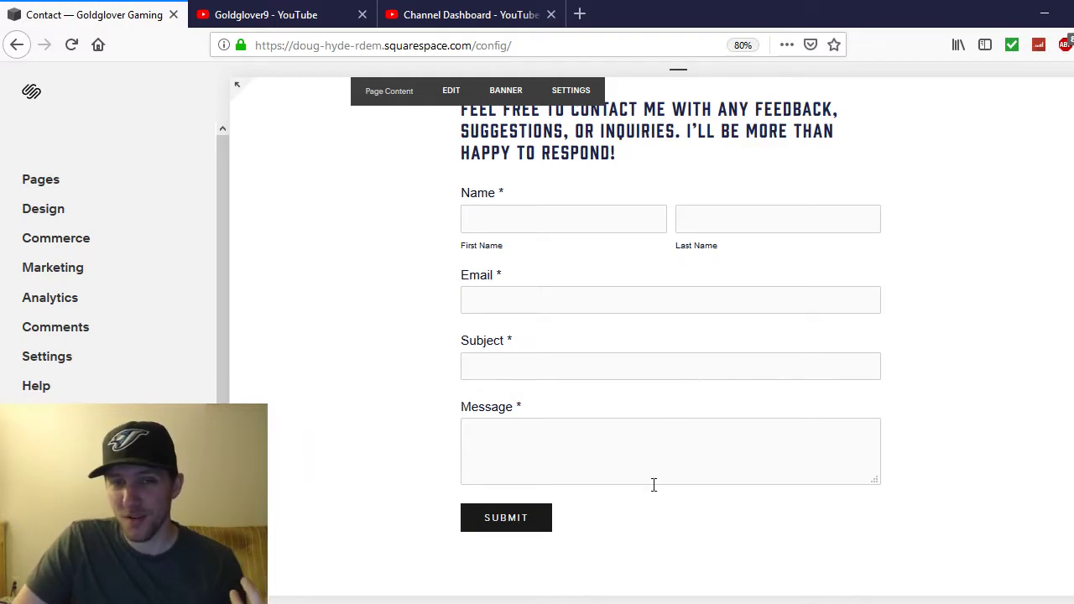
pyautogui.scroll(2, 506, 350)
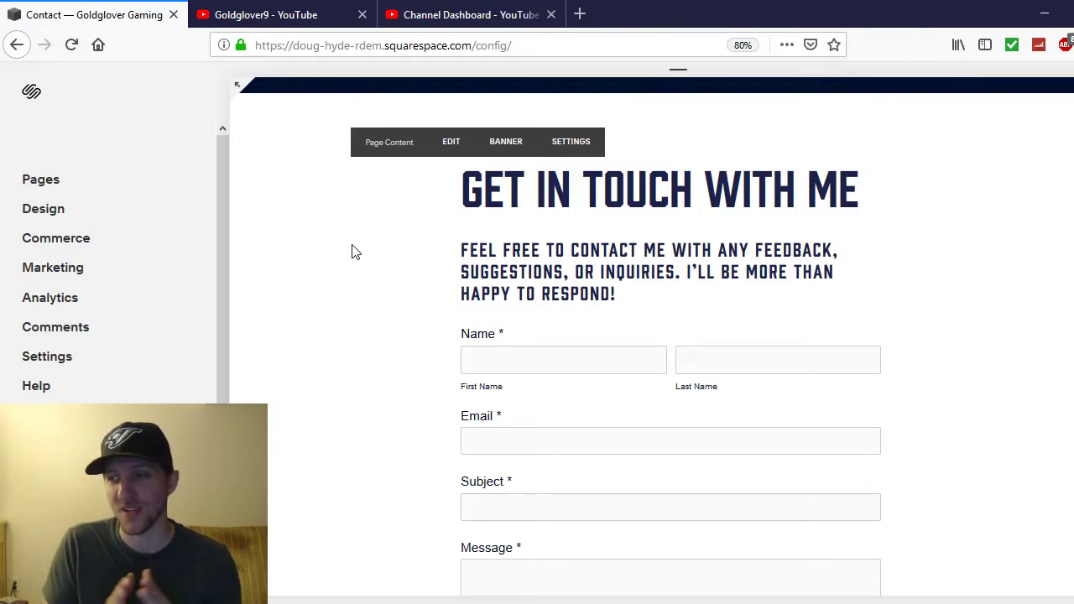
# Switch to YouTube Studio, open the channel's comments and look over the public ones
pyautogui.click(457, 13)
pyautogui.click(84, 412)
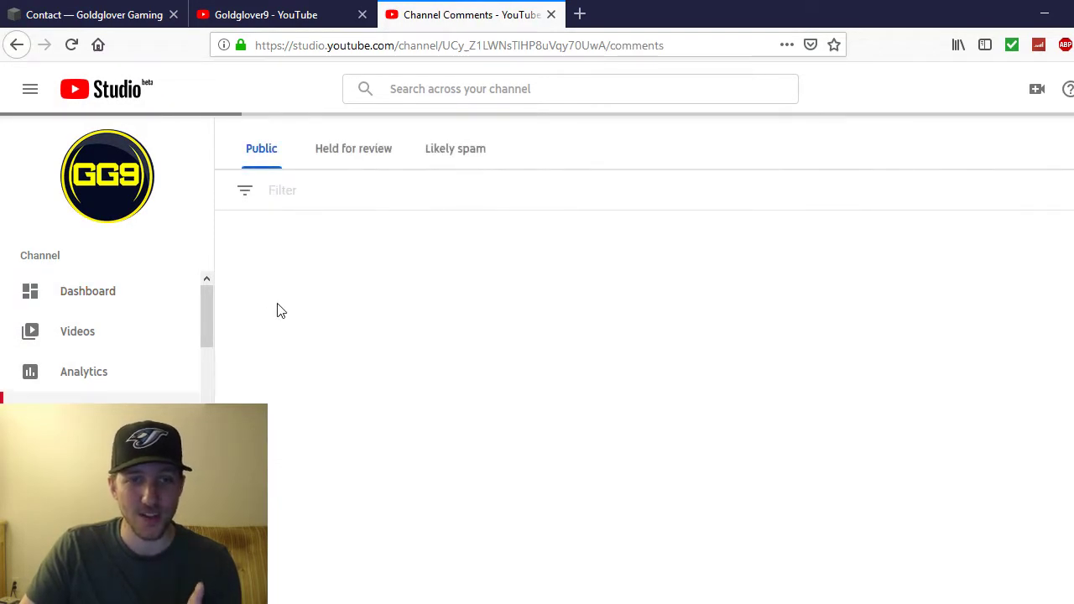
pyautogui.scroll(-2, 352, 281)
pyautogui.scroll(3, 312, 297)
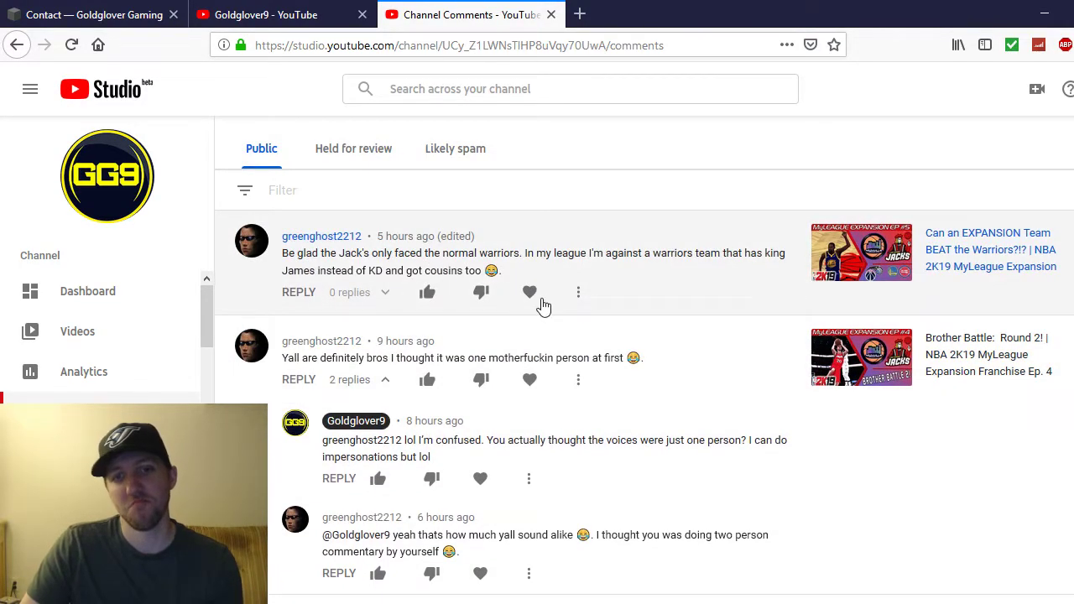
# Return to the Squarespace site, open the Gold Squad page and review its Subscribe and Support sections
pyautogui.click(304, 12)
pyautogui.click(108, 12)
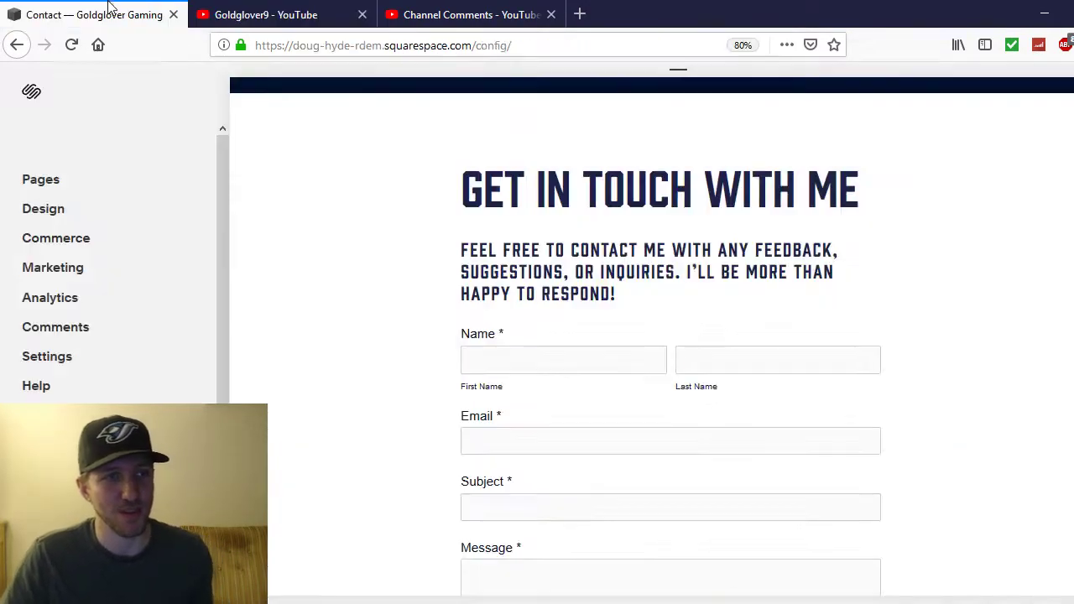
pyautogui.scroll(2, 607, 303)
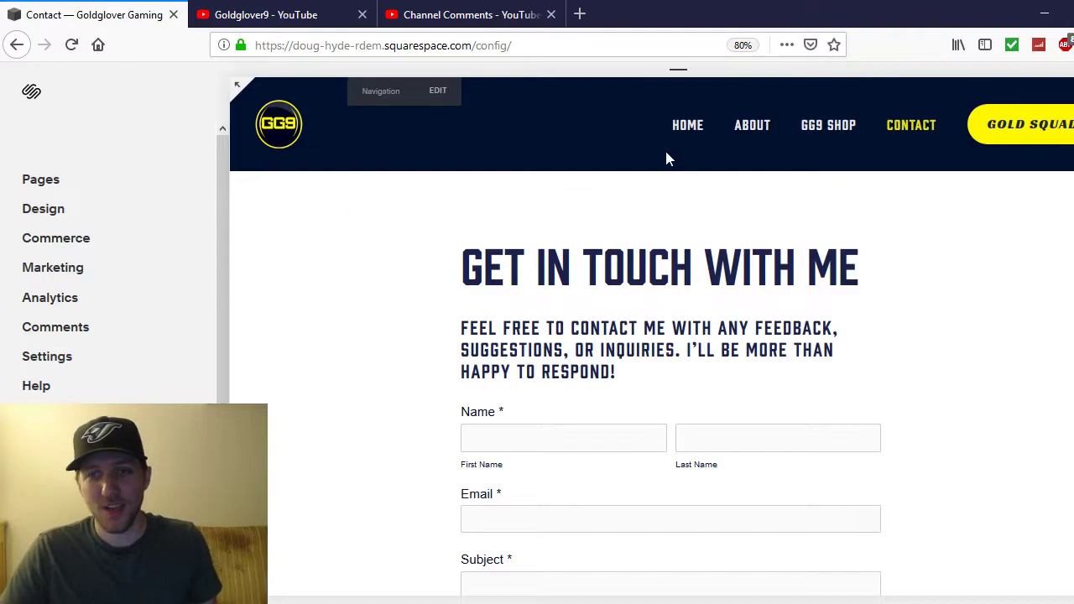
pyautogui.click(999, 135)
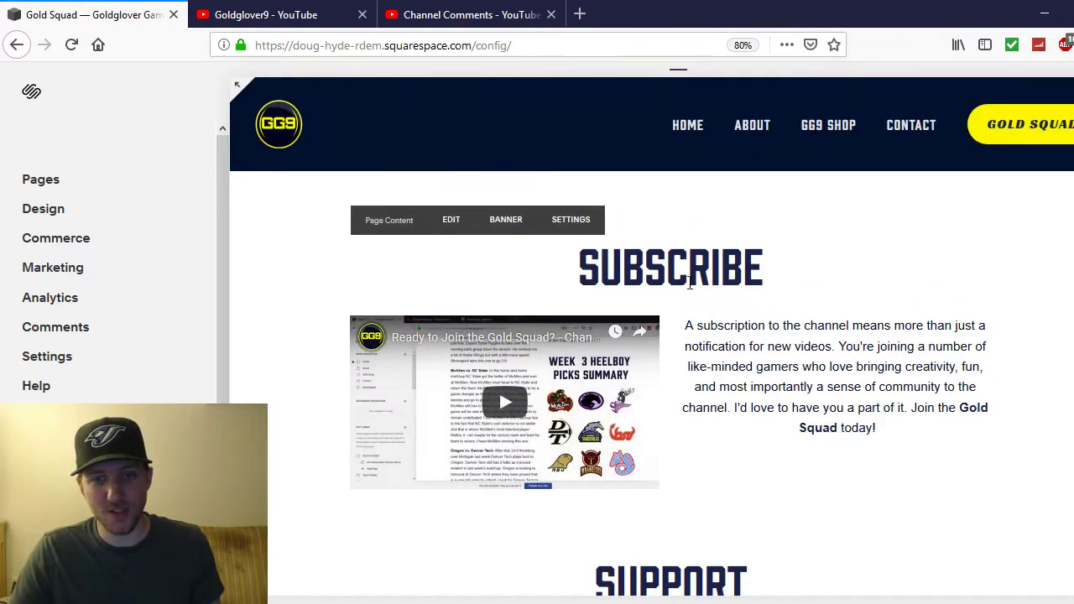
pyautogui.scroll(-3, 738, 293)
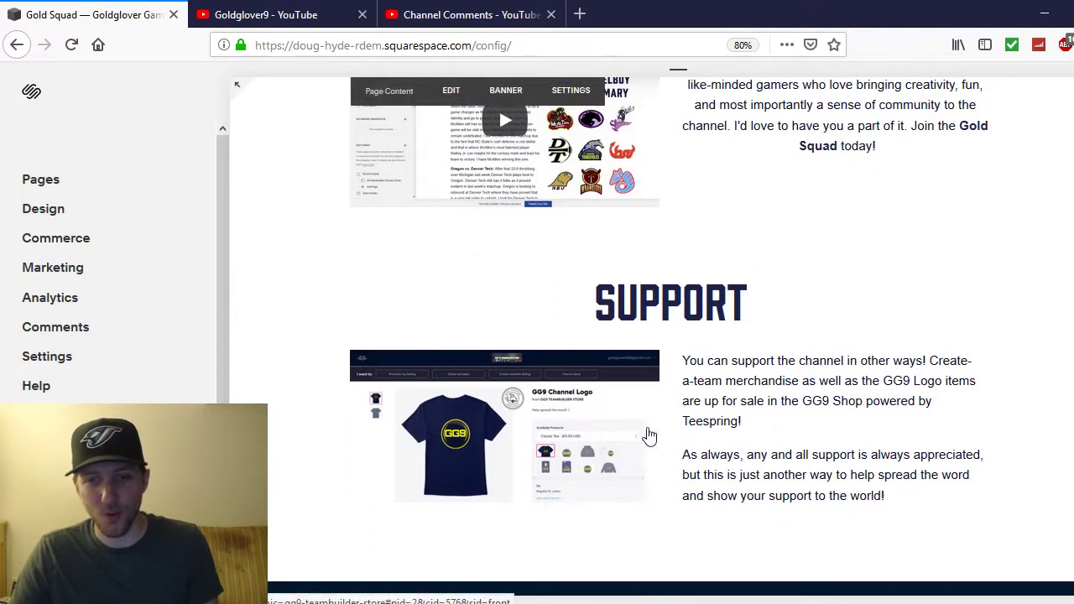
pyautogui.scroll(3, 643, 401)
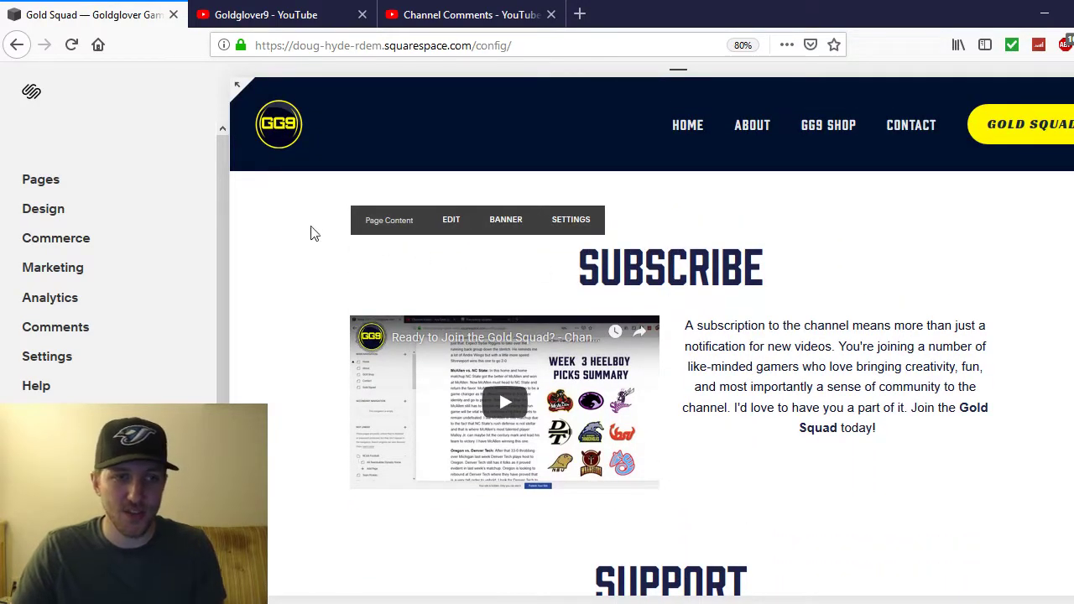
# Go back to the site's home page and view the game slideshow under the welcome heading
pyautogui.click(703, 134)
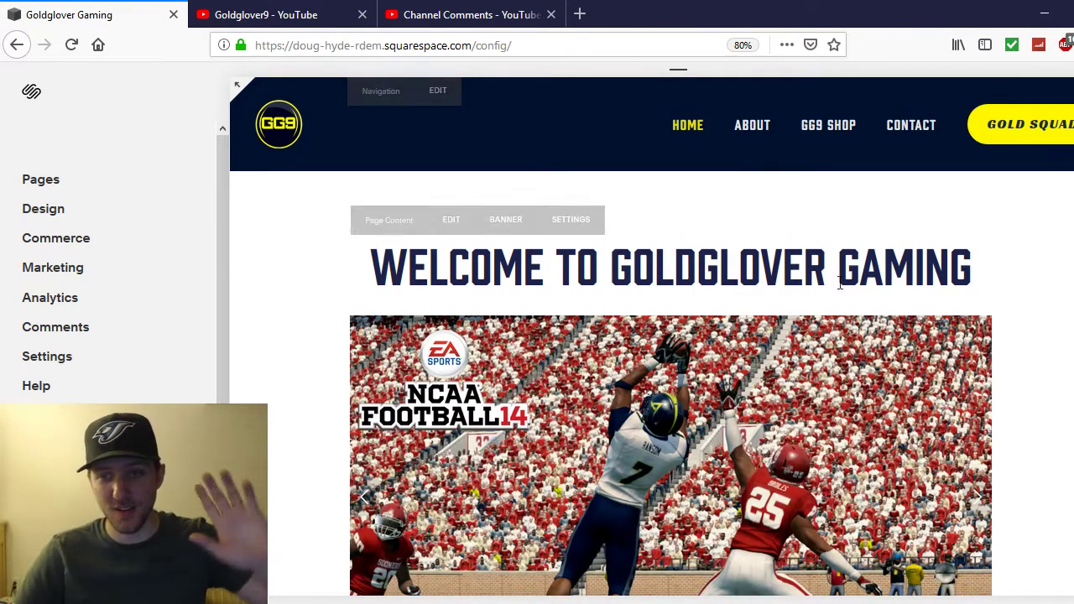
pyautogui.scroll(-2, 722, 420)
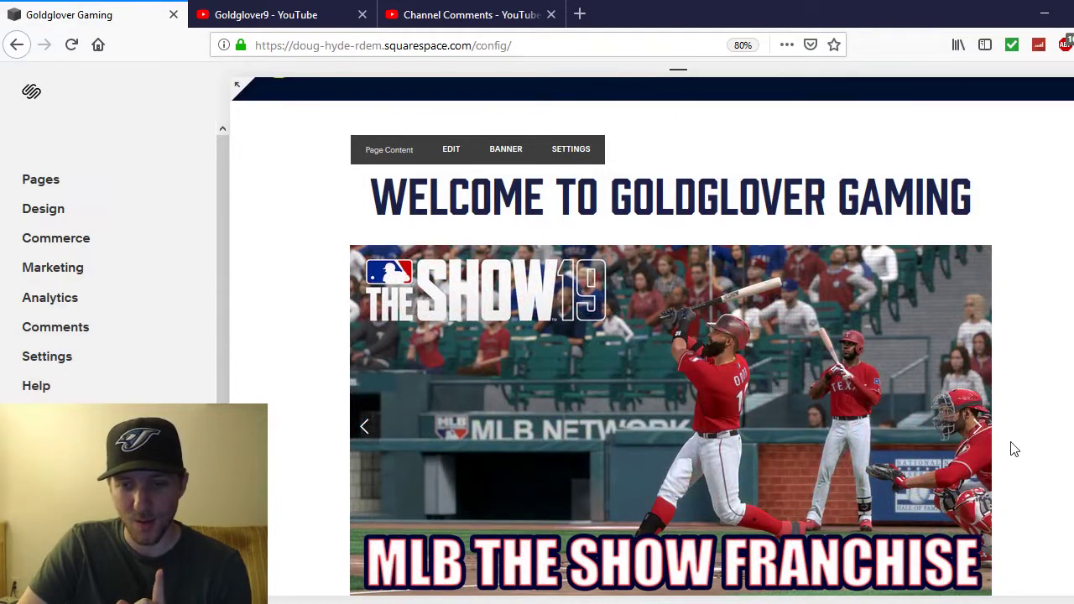
# Browse the home page slideshow forward from MLB The Show past Madden and back again
pyautogui.click(976, 428)
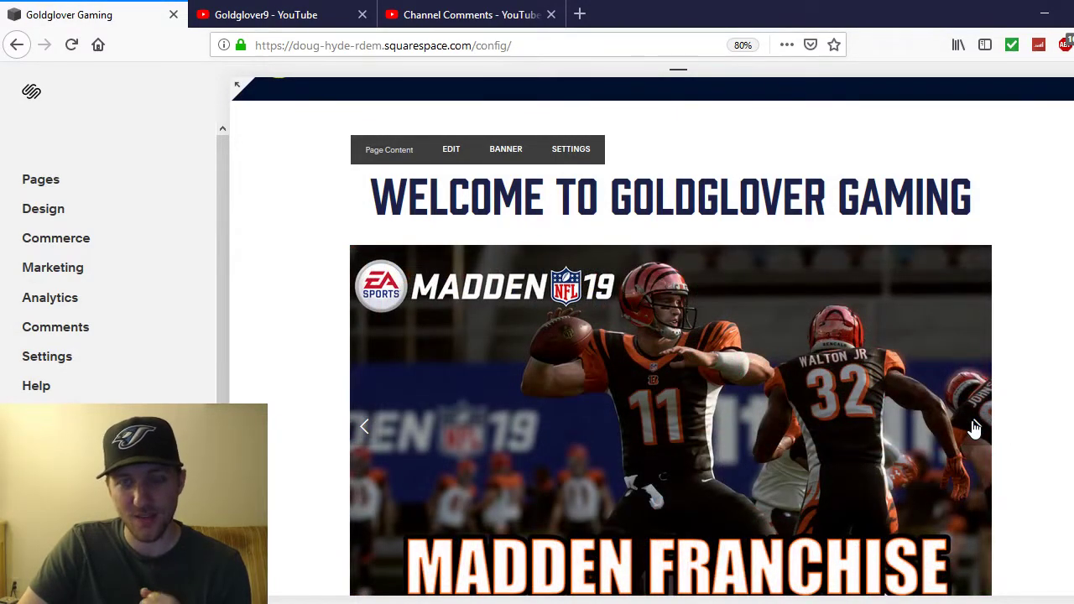
pyautogui.click(975, 428)
pyautogui.click(369, 427)
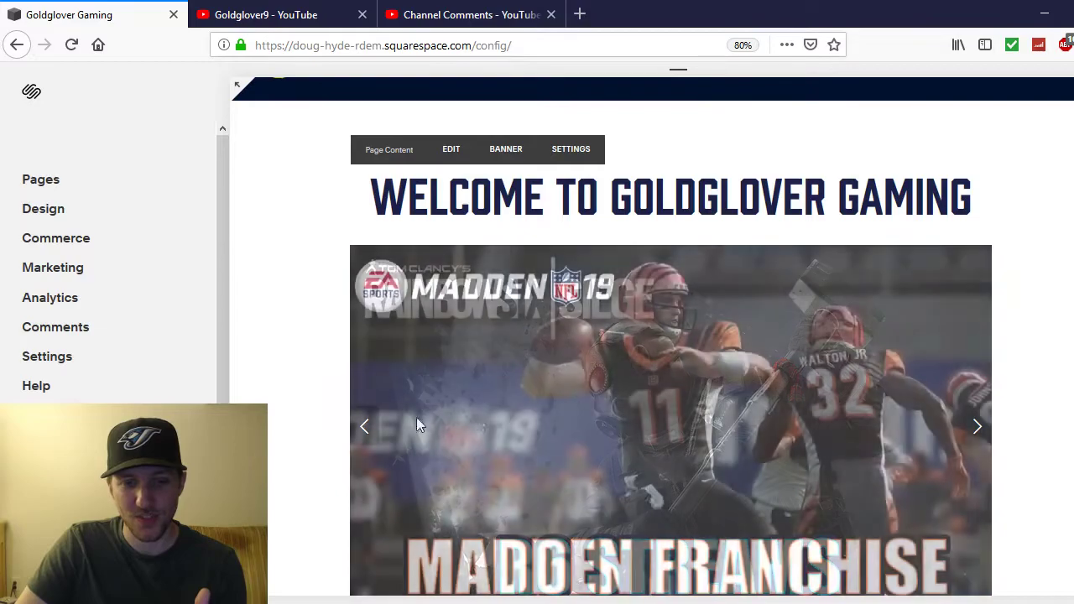
pyautogui.click(370, 427)
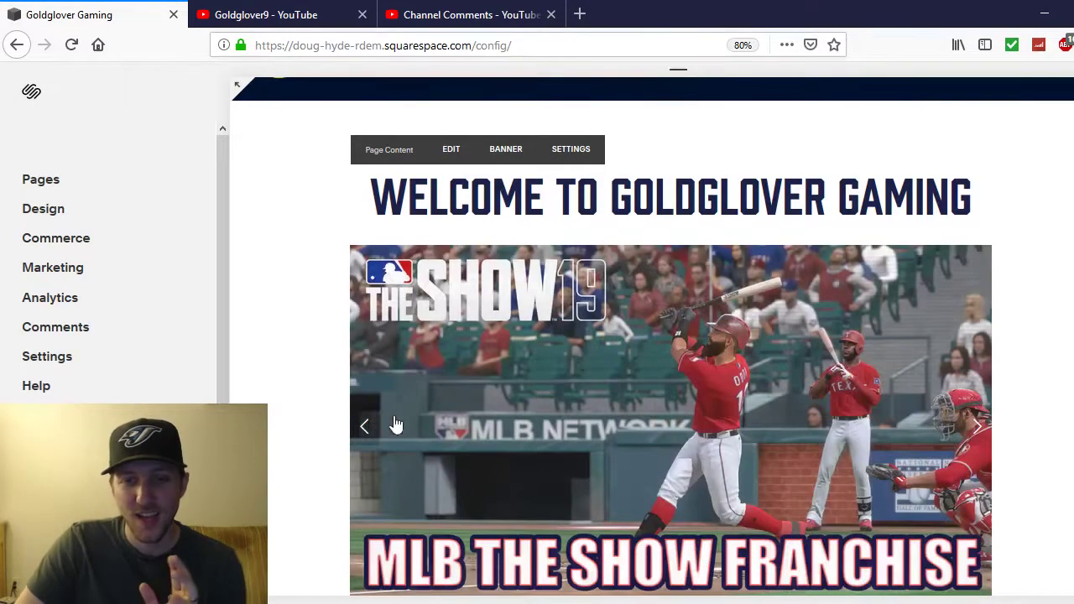
pyautogui.doubleClick(368, 426)
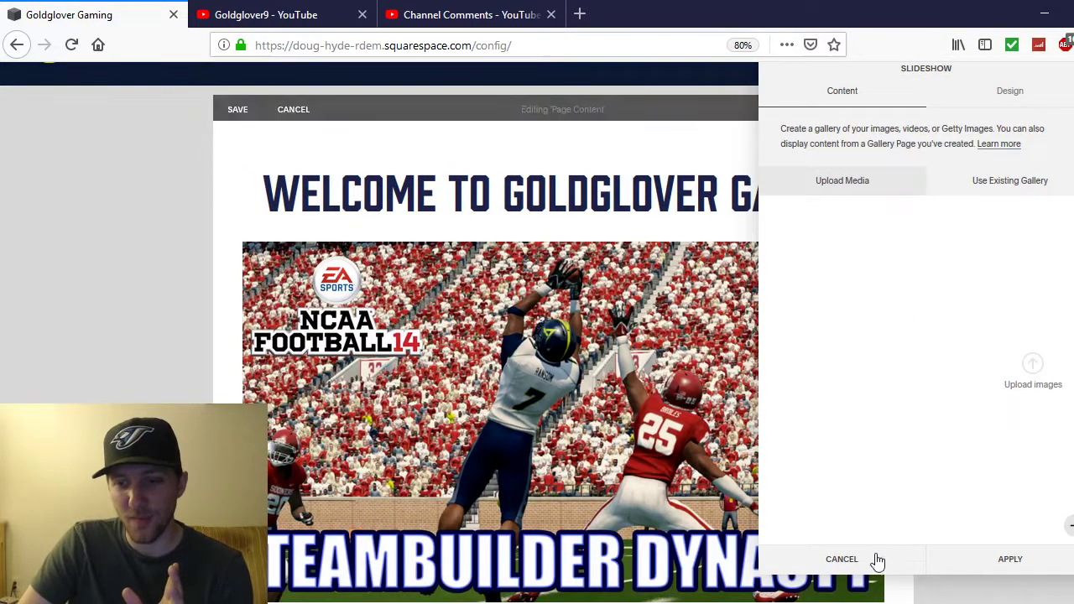
pyautogui.click(882, 559)
pyautogui.click(294, 108)
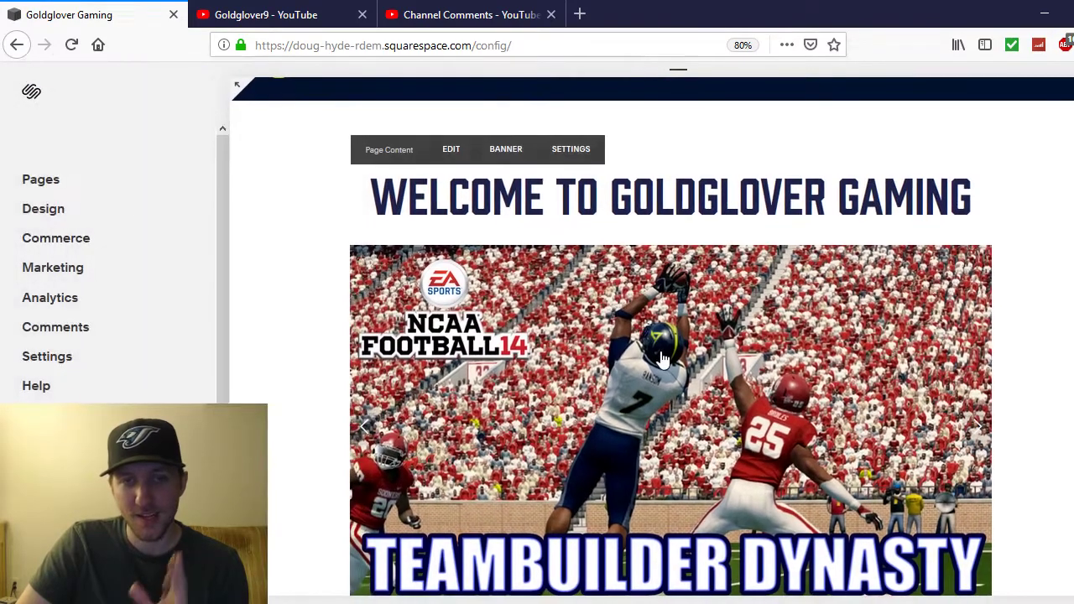
# Look over the home page and step through its MLB The Show, Madden and Rainbow Six Siege slides, going back to Teambuilder Dynasty
pyautogui.scroll(-2, 692, 436)
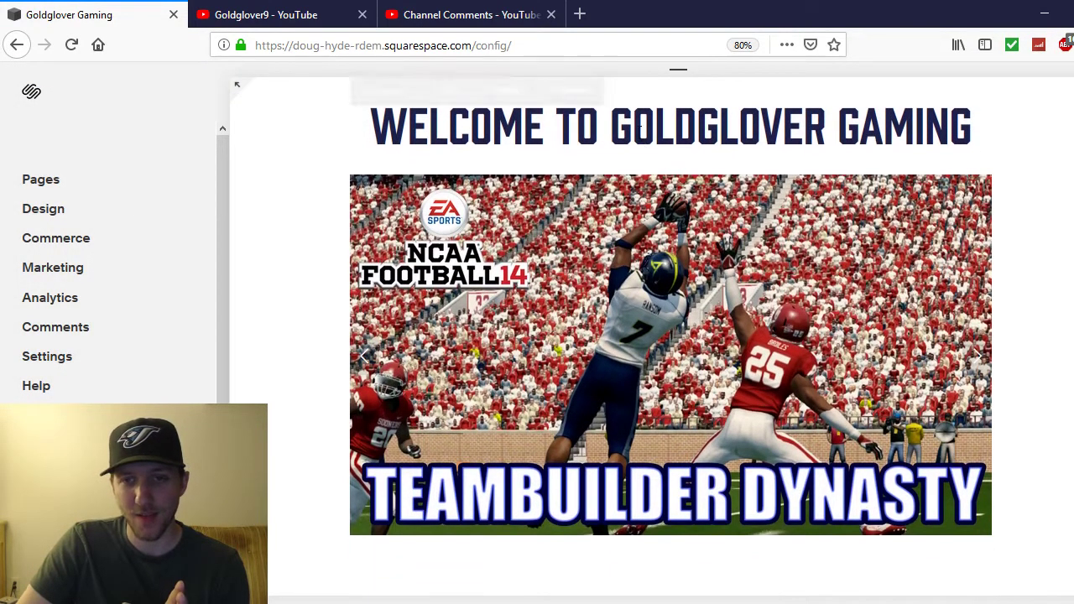
pyautogui.scroll(-4, 671, 314)
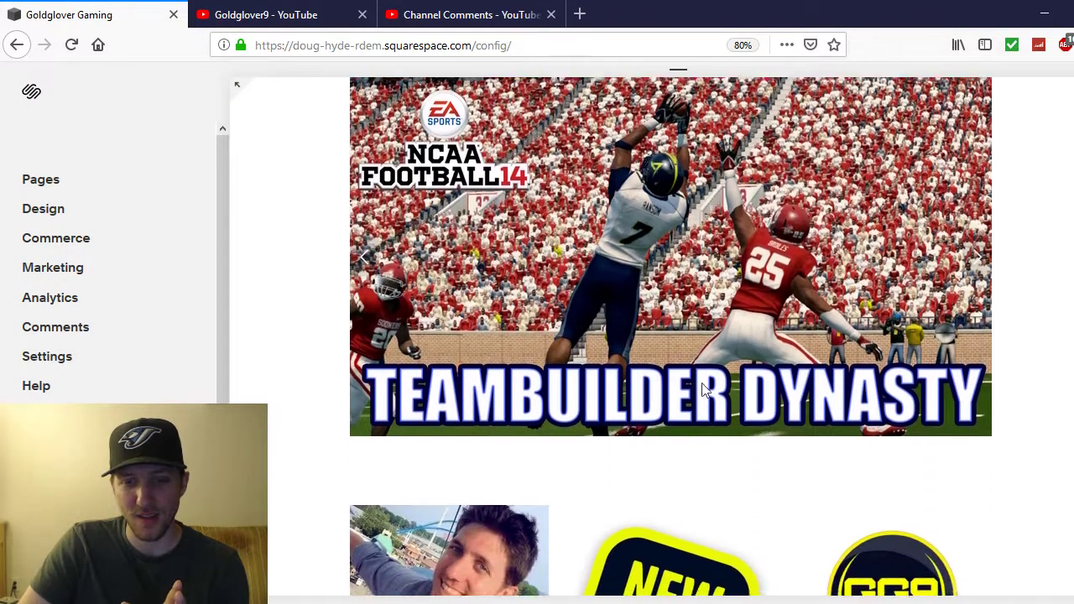
pyautogui.scroll(6, 624, 292)
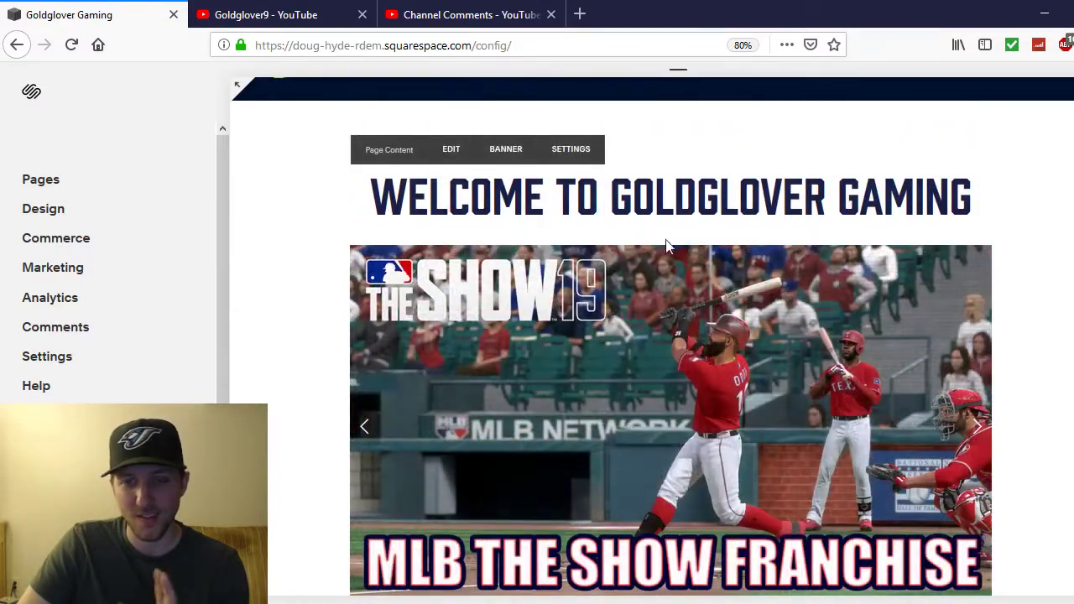
pyautogui.scroll(-4, 659, 246)
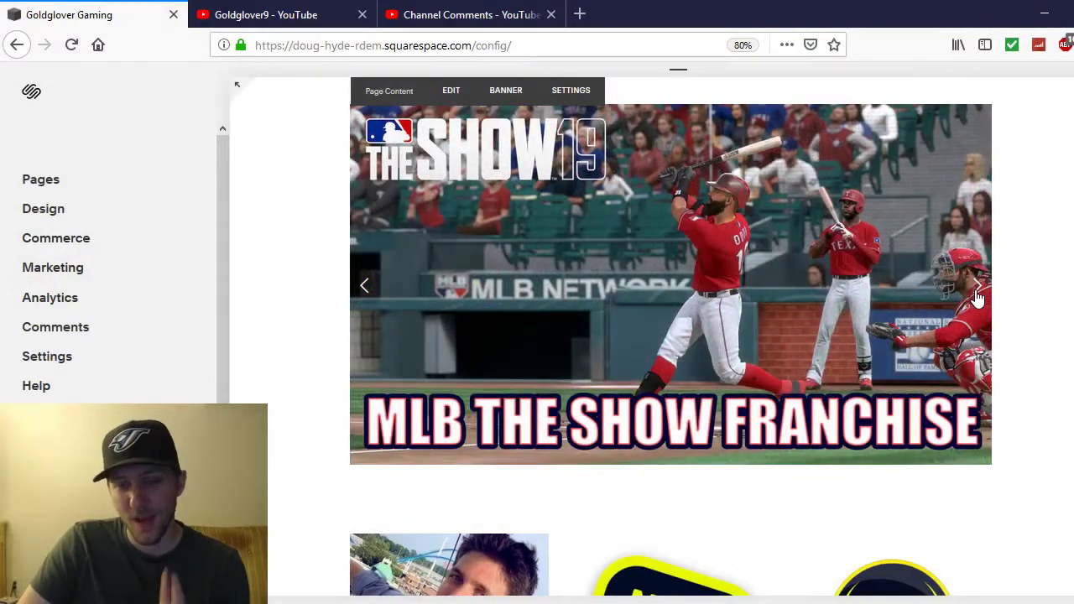
pyautogui.click(978, 287)
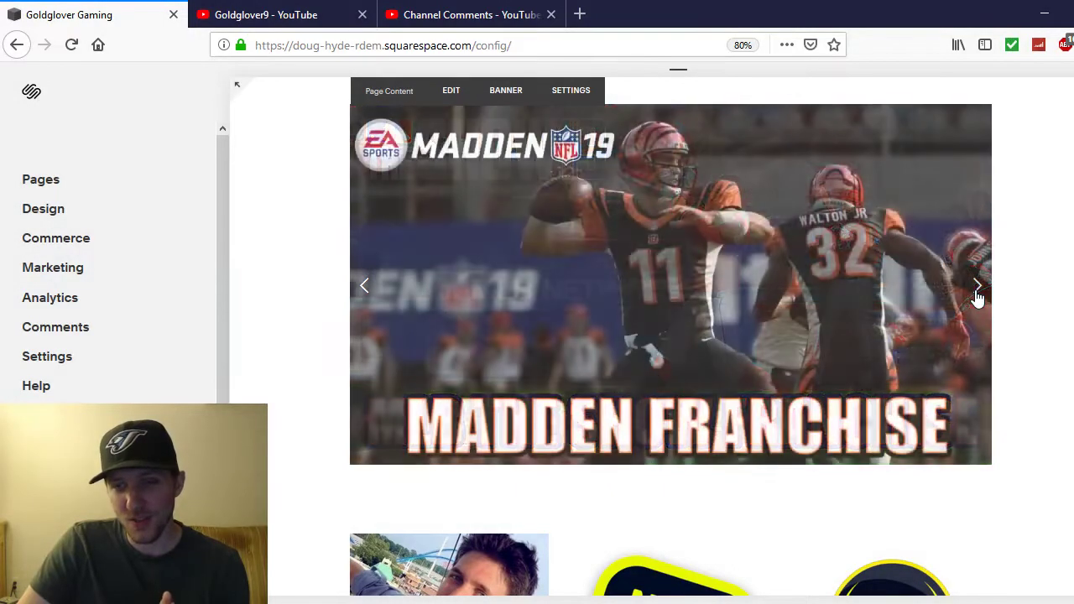
pyautogui.click(978, 290)
pyautogui.click(365, 288)
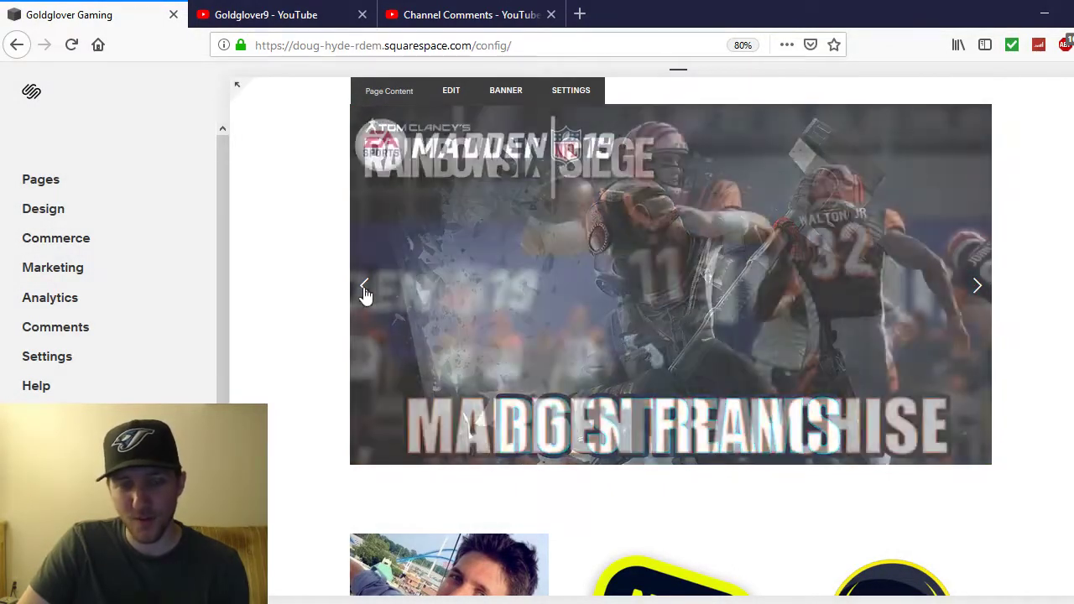
pyautogui.click(365, 289)
pyautogui.click(365, 289)
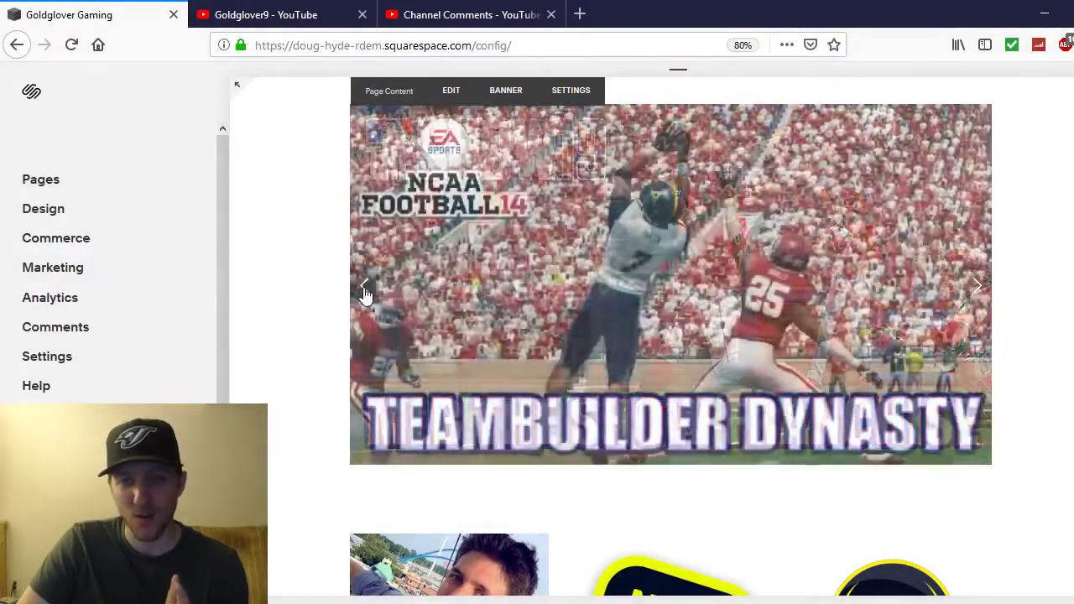
# Open the Teambuilder Dynasty page from its slide and review the welcome text and the content sections below it
pyautogui.click(690, 267)
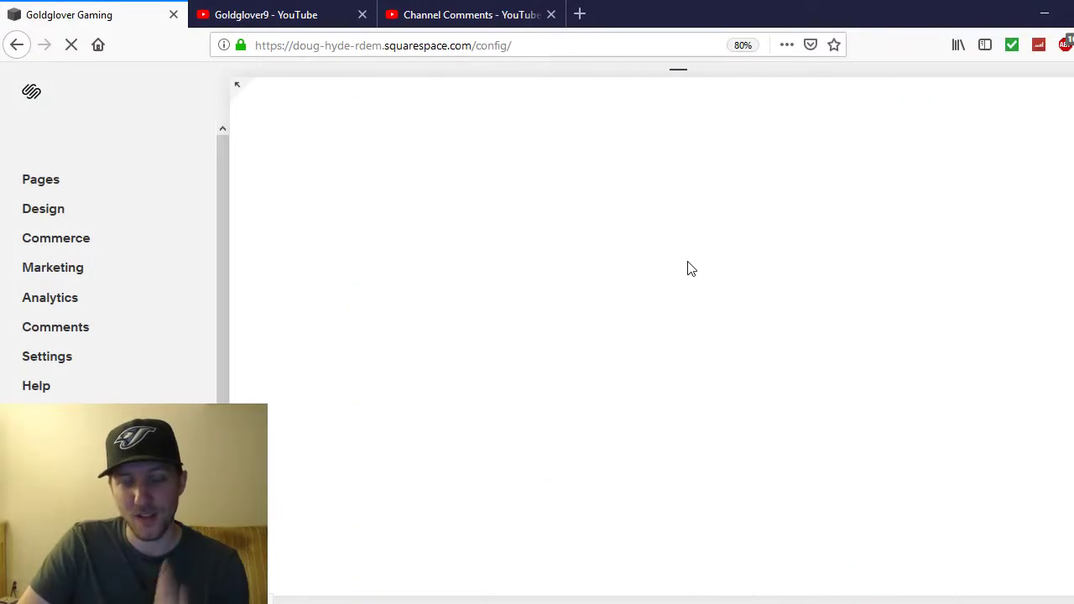
pyautogui.scroll(-1, 559, 327)
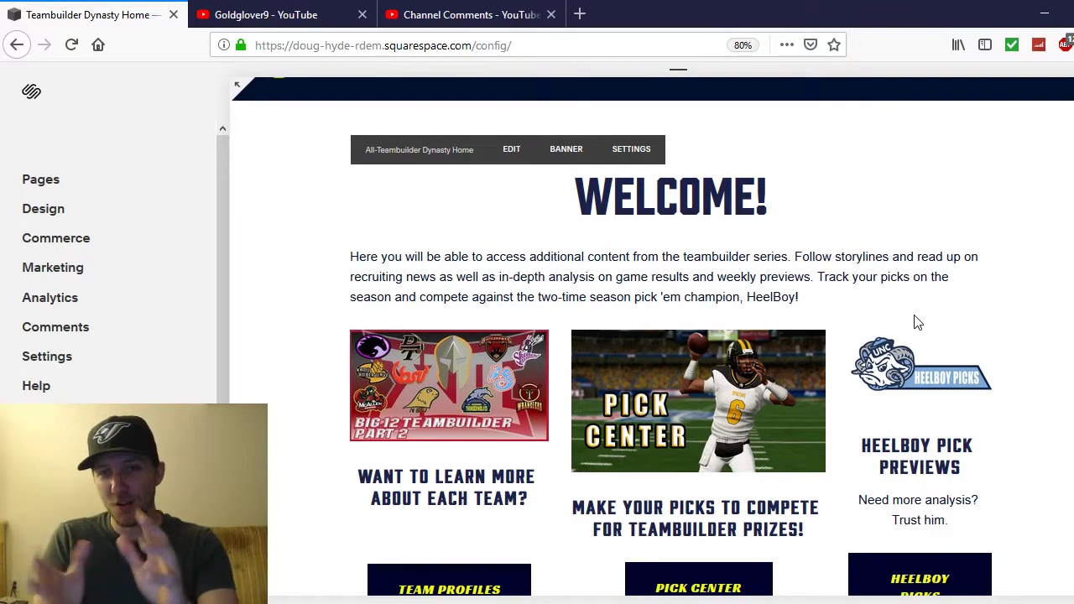
pyautogui.scroll(-2, 739, 470)
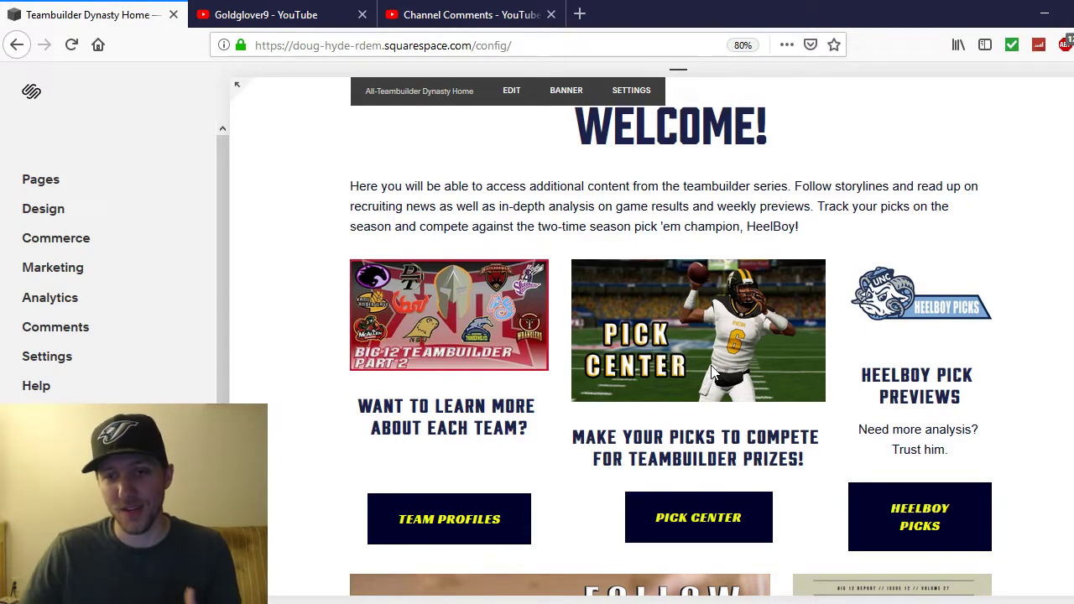
pyautogui.scroll(3, 674, 180)
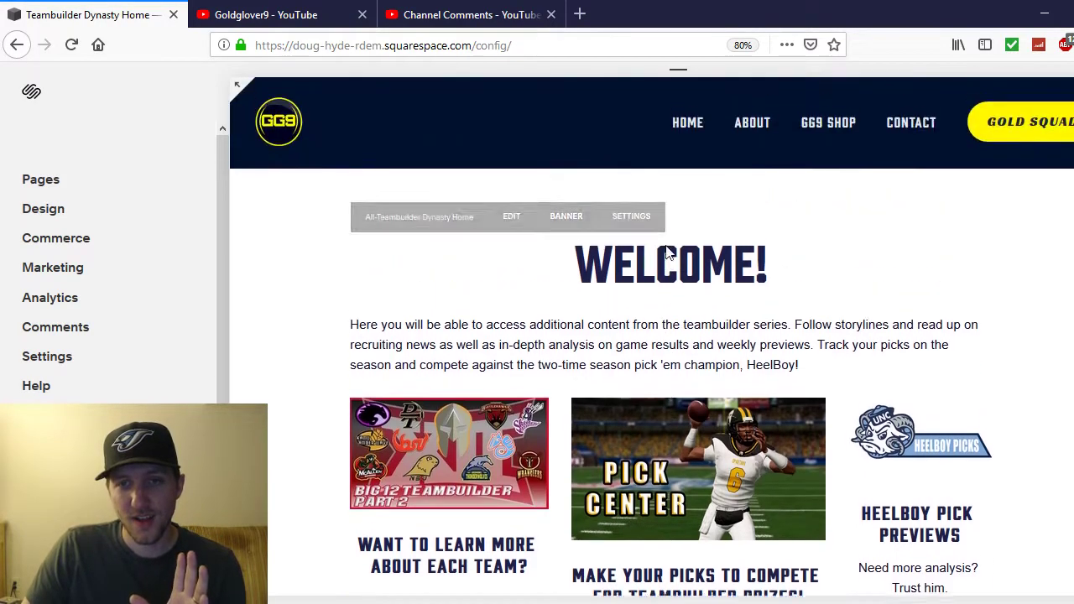
pyautogui.scroll(-7, 767, 247)
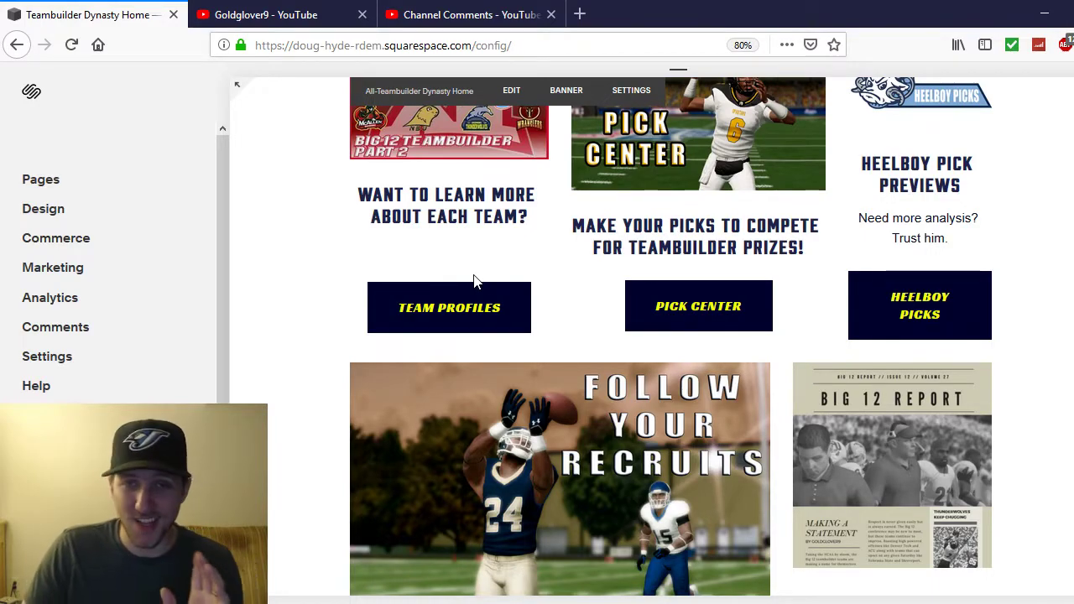
# Open the Pick Center page and bring up its Standings spreadsheet in a new browser tab
pyautogui.click(702, 308)
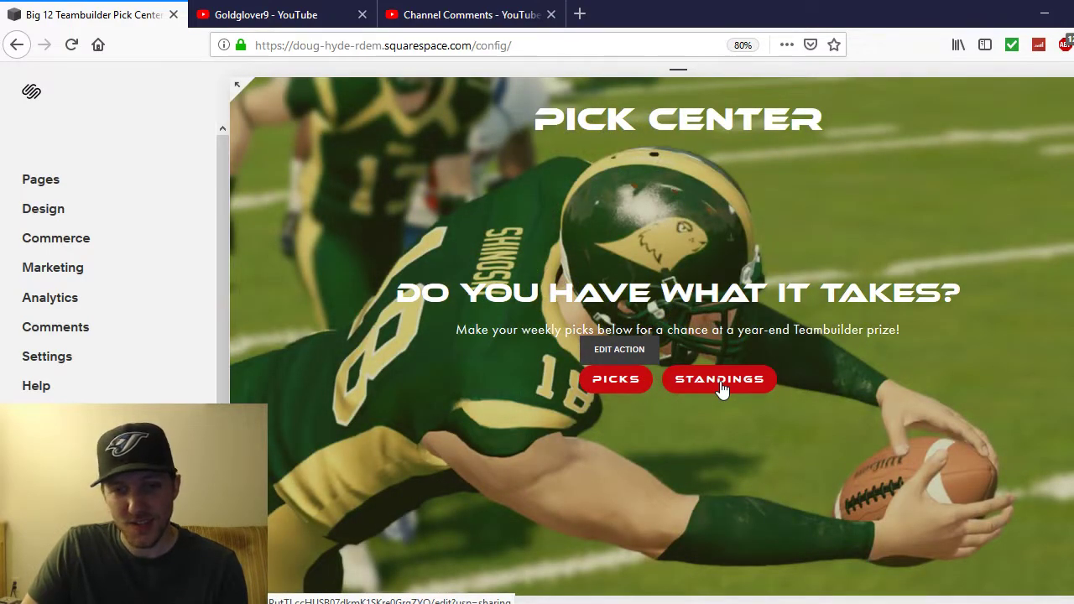
pyautogui.rightClick(720, 386)
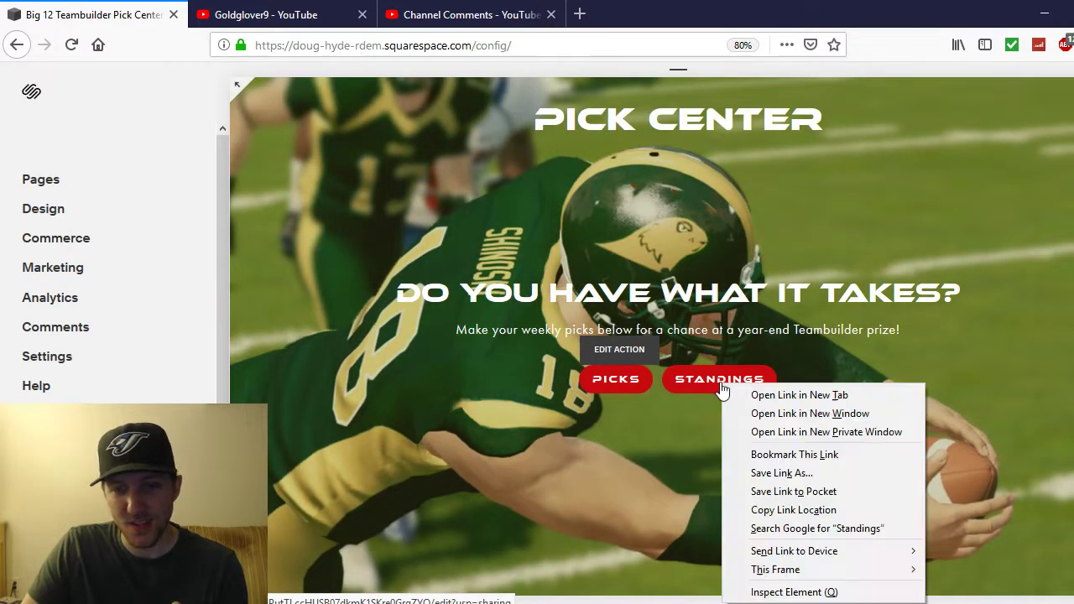
pyautogui.click(732, 394)
pyautogui.click(264, 9)
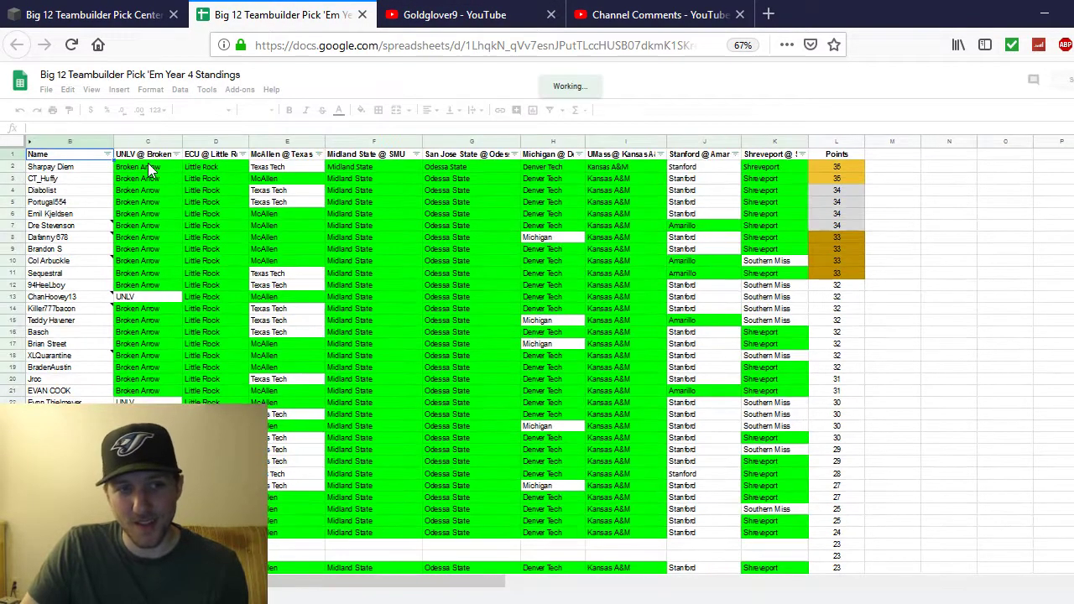
# Highlight the leading entrants' picks across the games in the standings sheet, and close the spreadsheet
pyautogui.click(148, 163)
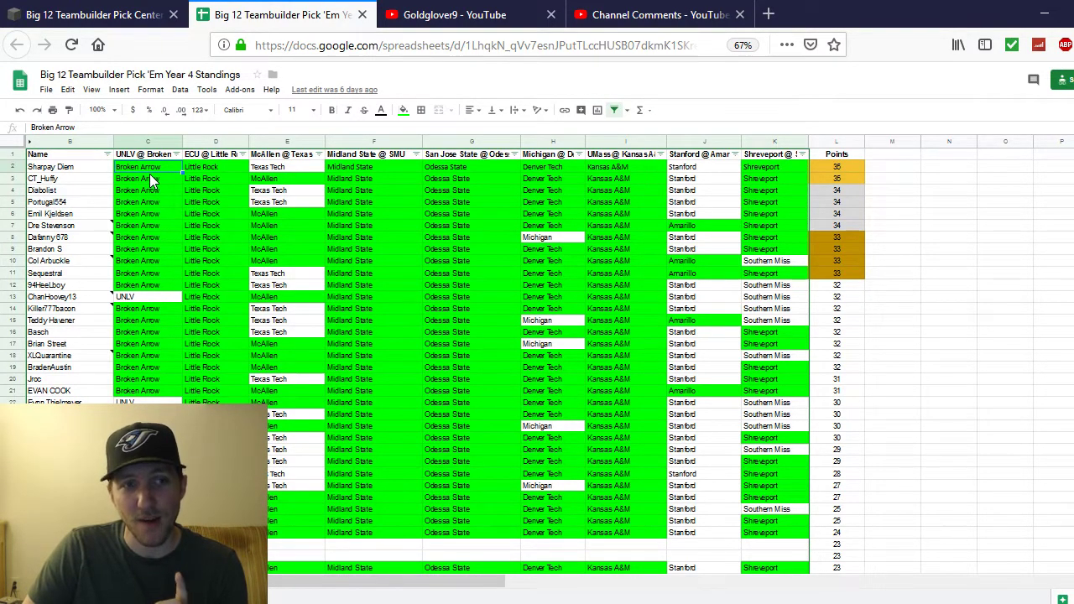
pyautogui.moveTo(149, 171); pyautogui.dragTo(802, 277)
pyautogui.click(625, 201)
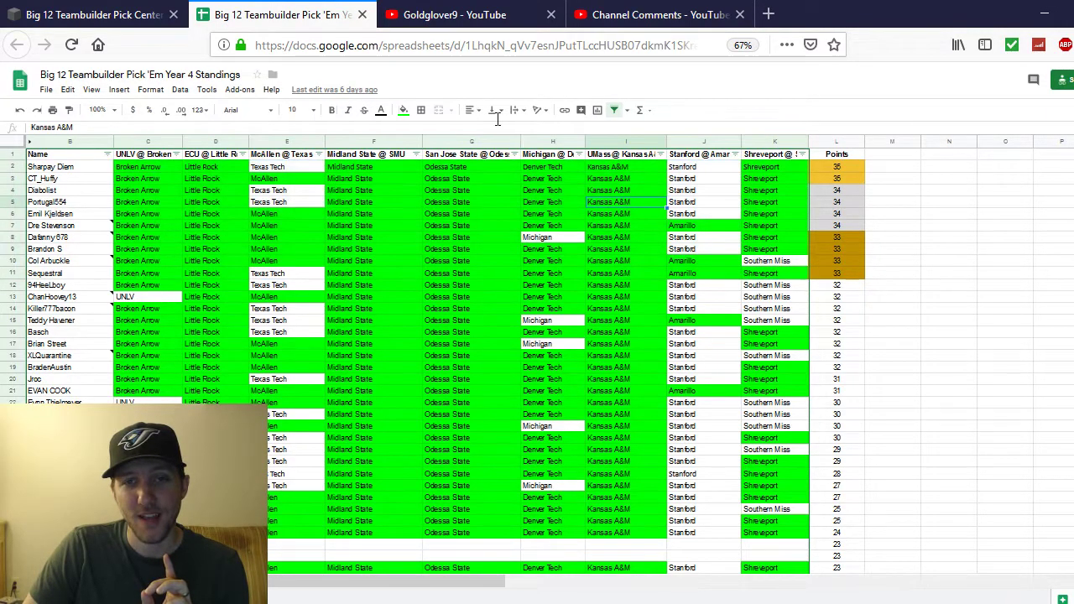
pyautogui.click(362, 15)
# Open the Pick Center's Picks form in a new browser tab, view the Week 6 contest questions and close it
pyautogui.rightClick(608, 380)
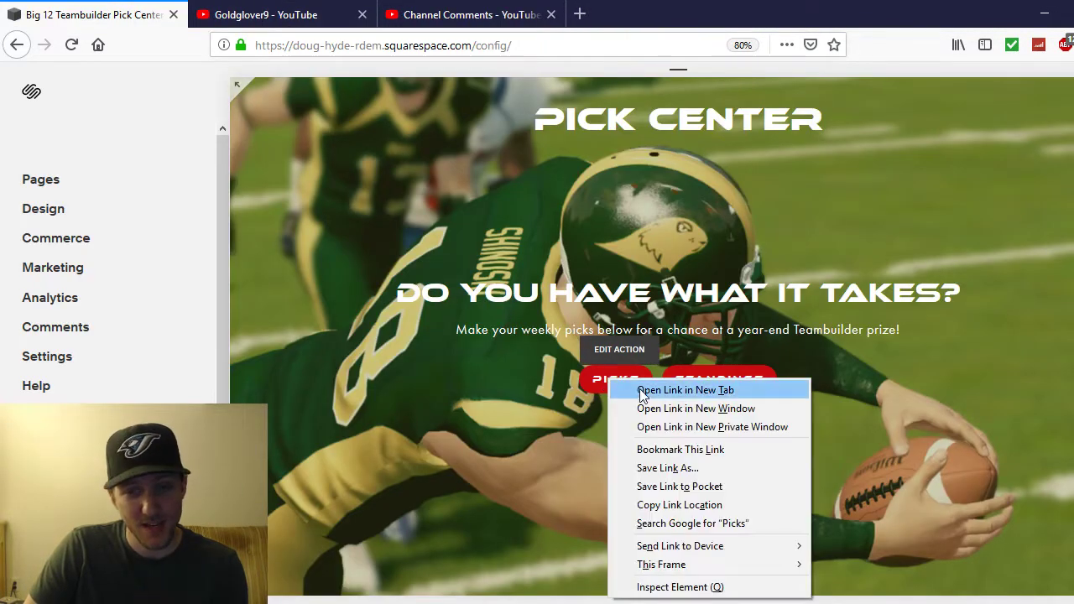
pyautogui.click(641, 392)
pyautogui.click(289, 15)
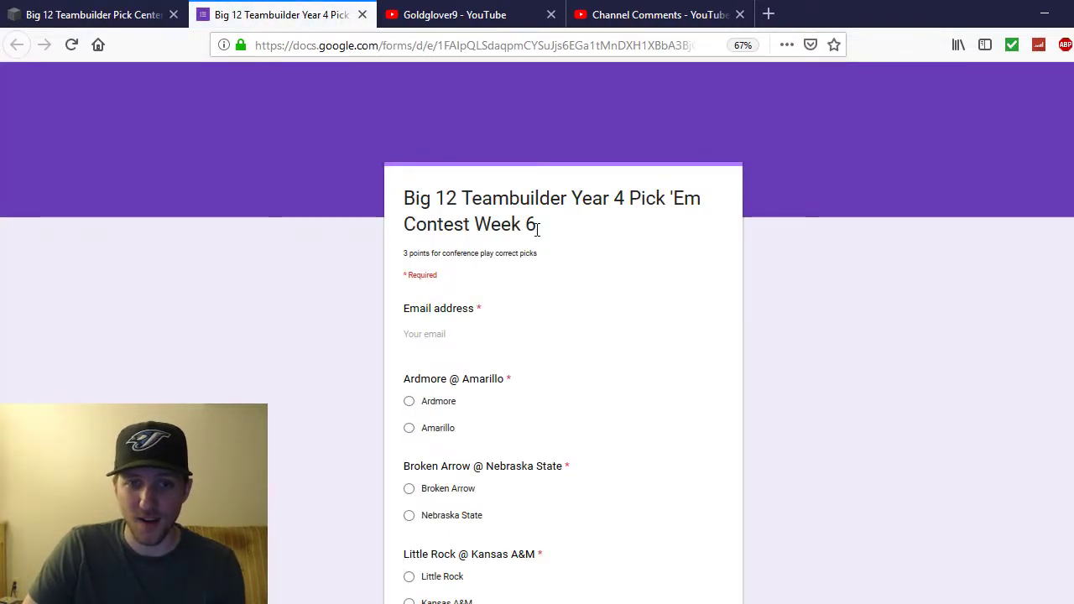
pyautogui.click(363, 15)
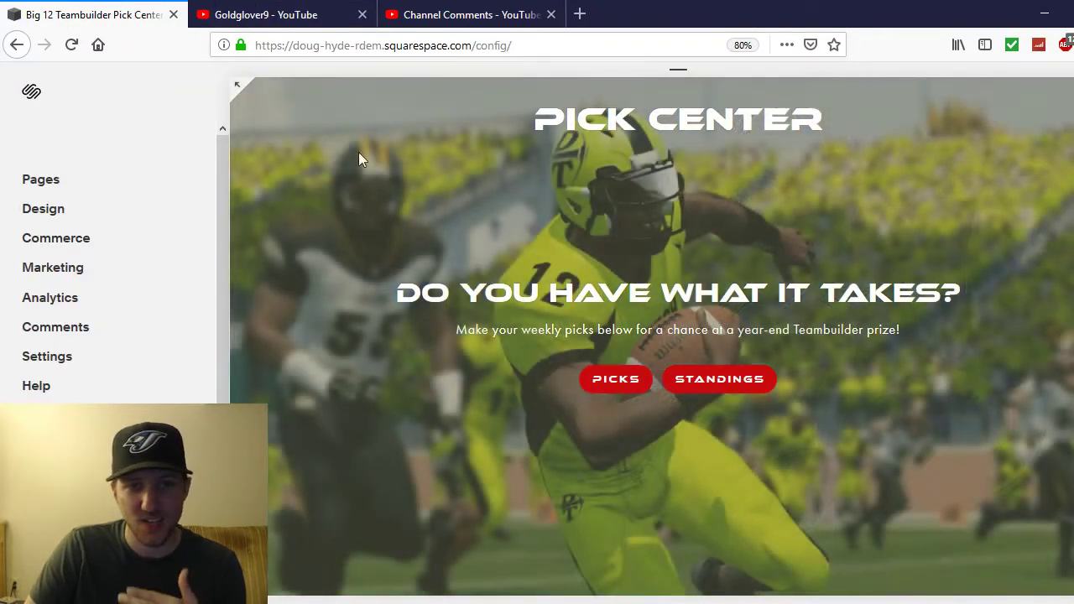
# Return to the Teambuilder Dynasty page, open HeelBoy Picks and look over the Year 2, 3 and 4 preview sections
pyautogui.click(17, 46)
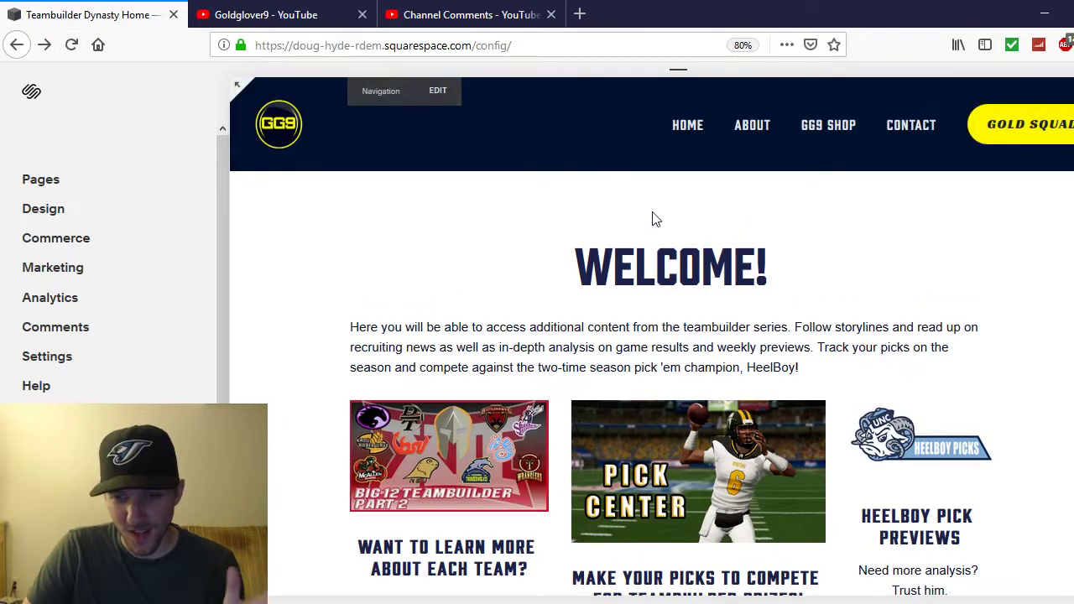
pyautogui.scroll(-3, 659, 220)
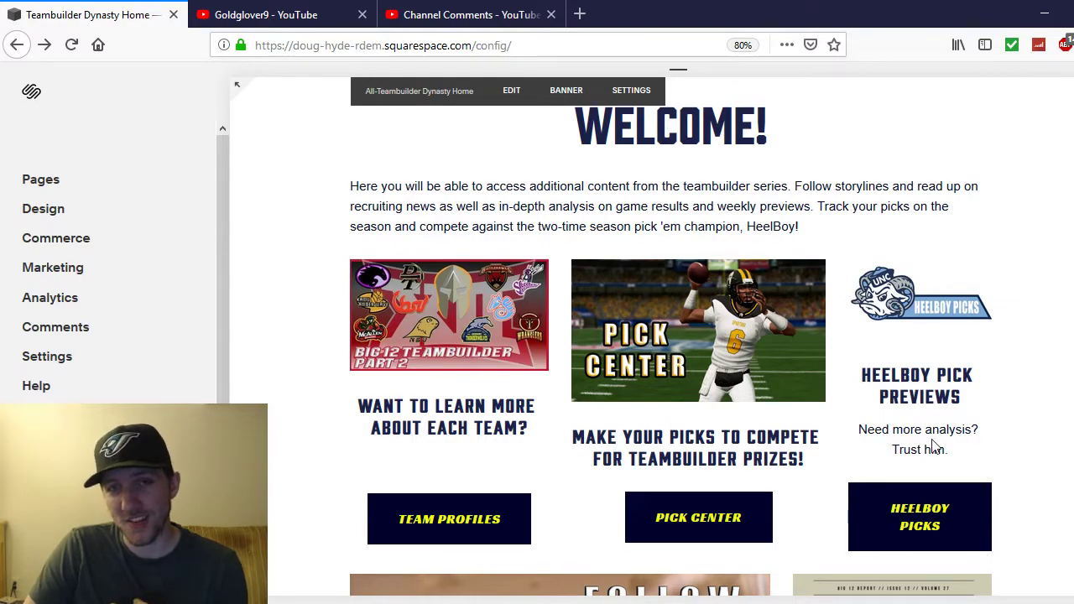
pyautogui.click(898, 514)
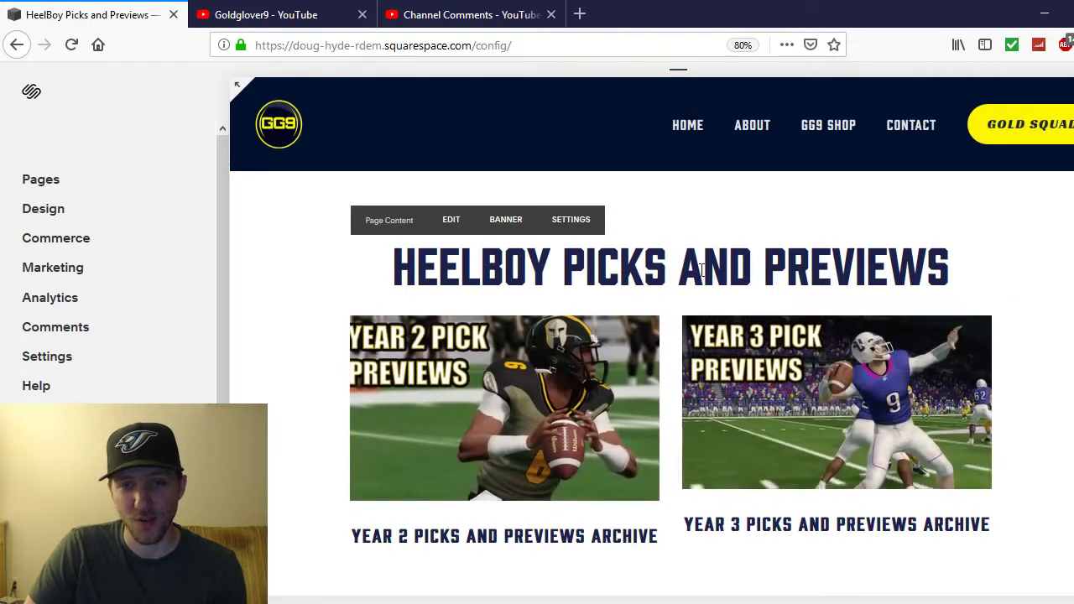
pyautogui.scroll(-2, 683, 304)
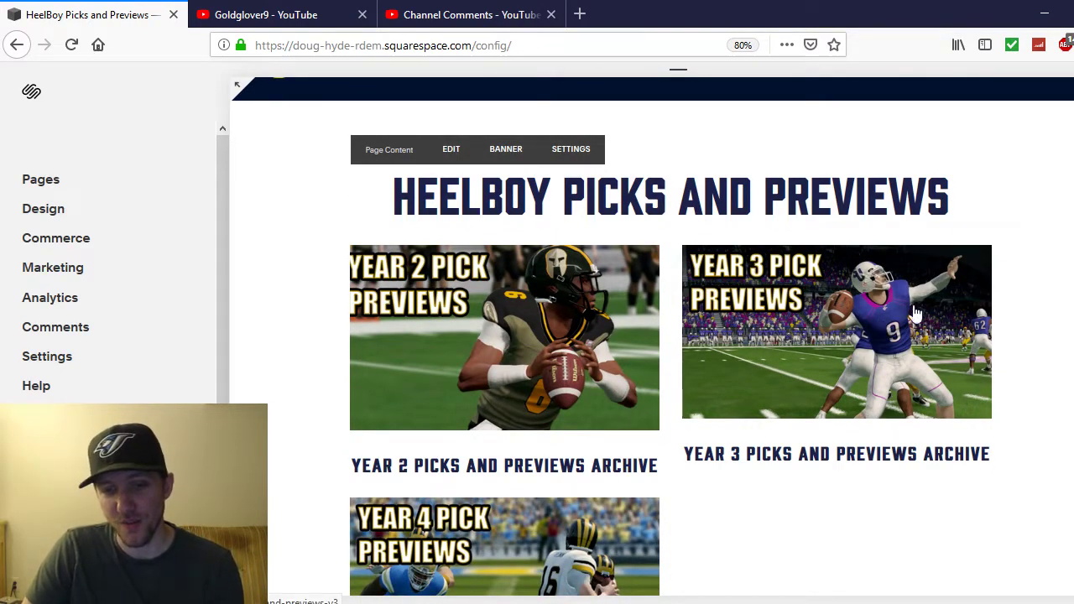
pyautogui.scroll(-4, 565, 355)
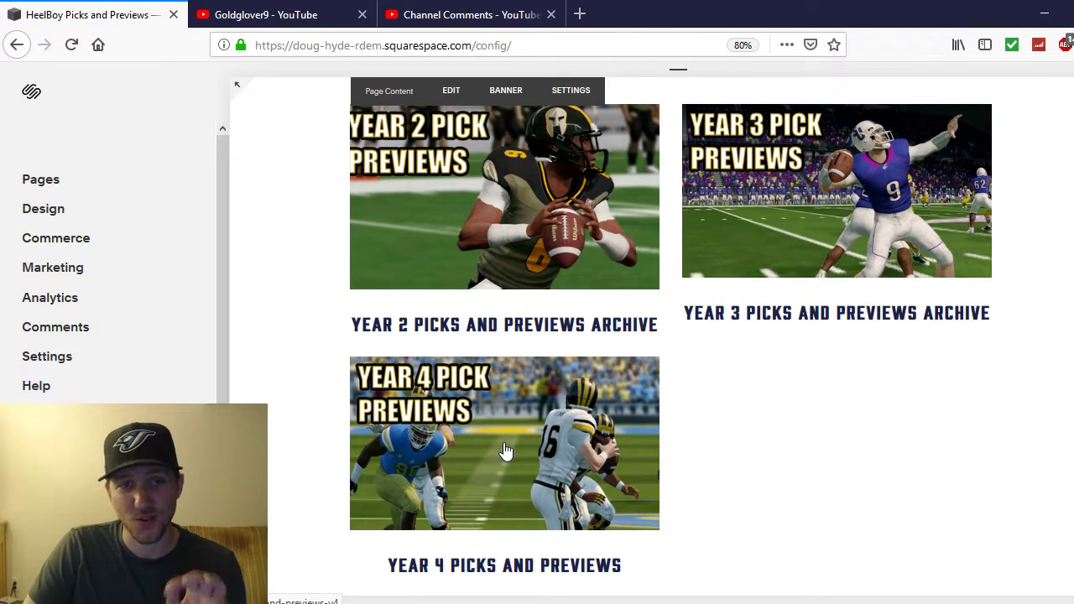
# Open the Year 2 picks and previews archive in a new browser tab and read its Week 8 preview through to the end
pyautogui.rightClick(521, 208)
pyautogui.click(570, 216)
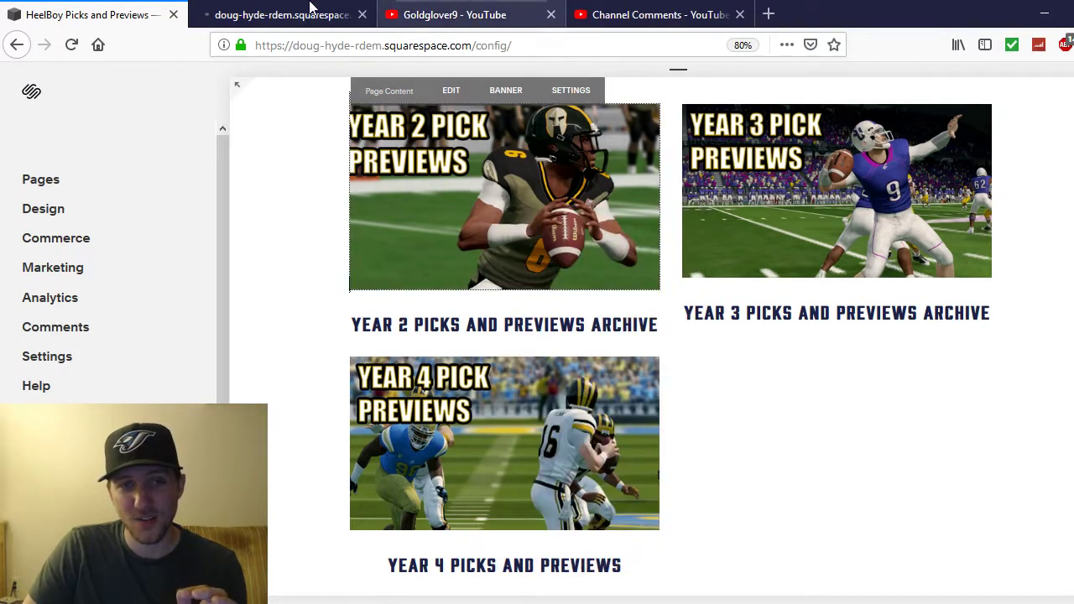
pyautogui.click(327, 14)
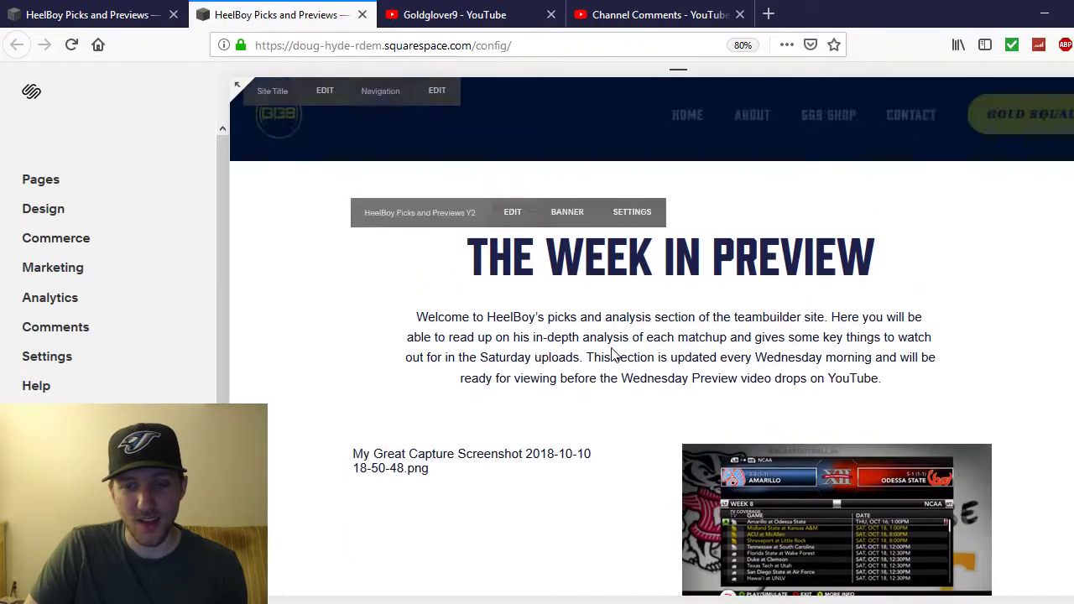
pyautogui.scroll(-3, 613, 417)
pyautogui.scroll(-1, 799, 422)
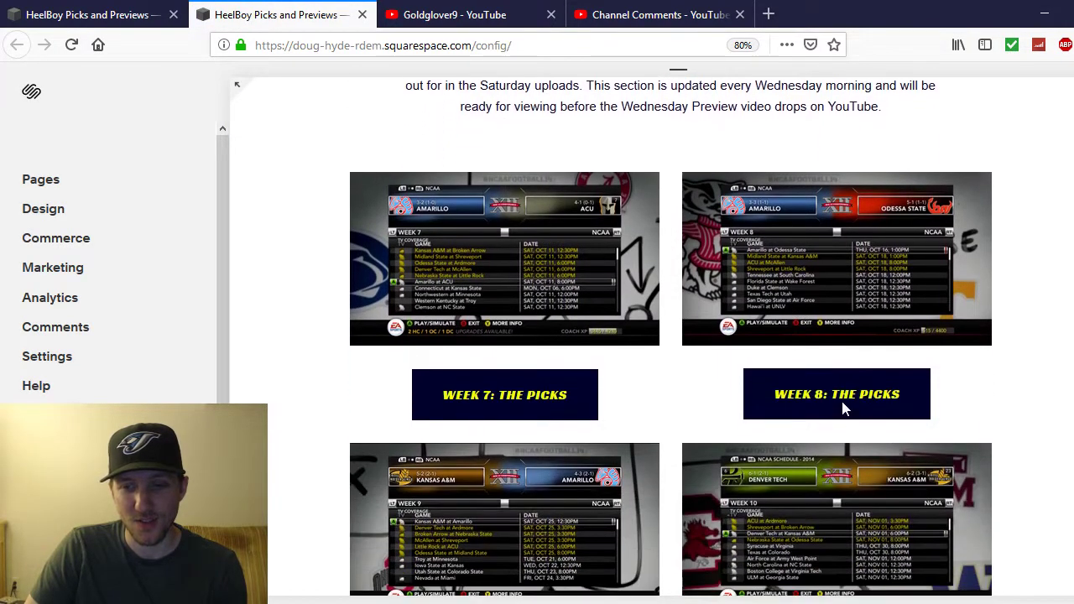
pyautogui.click(837, 396)
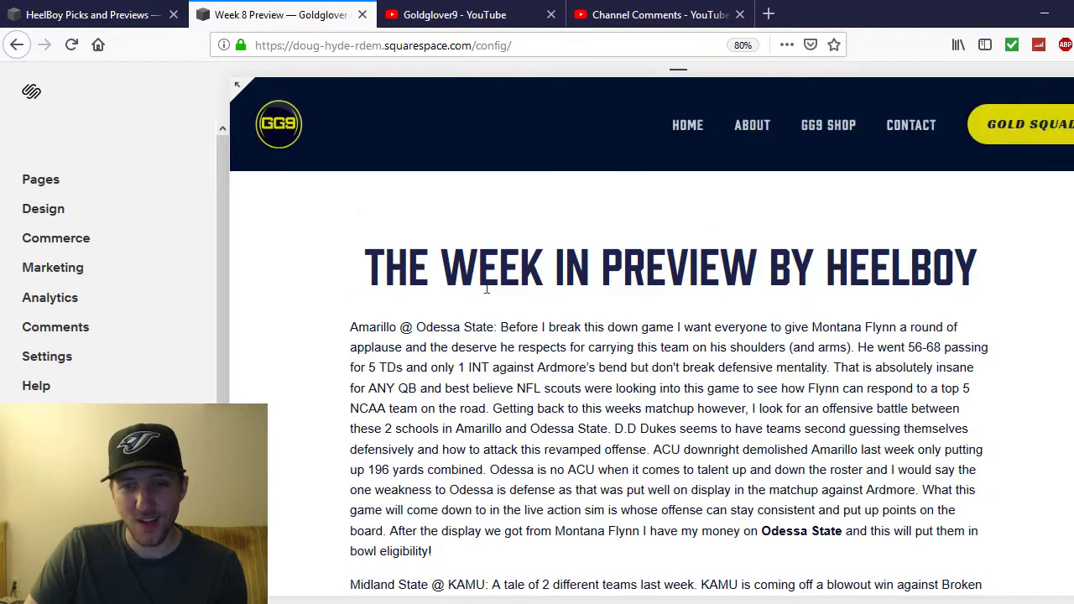
pyautogui.scroll(-15, 647, 330)
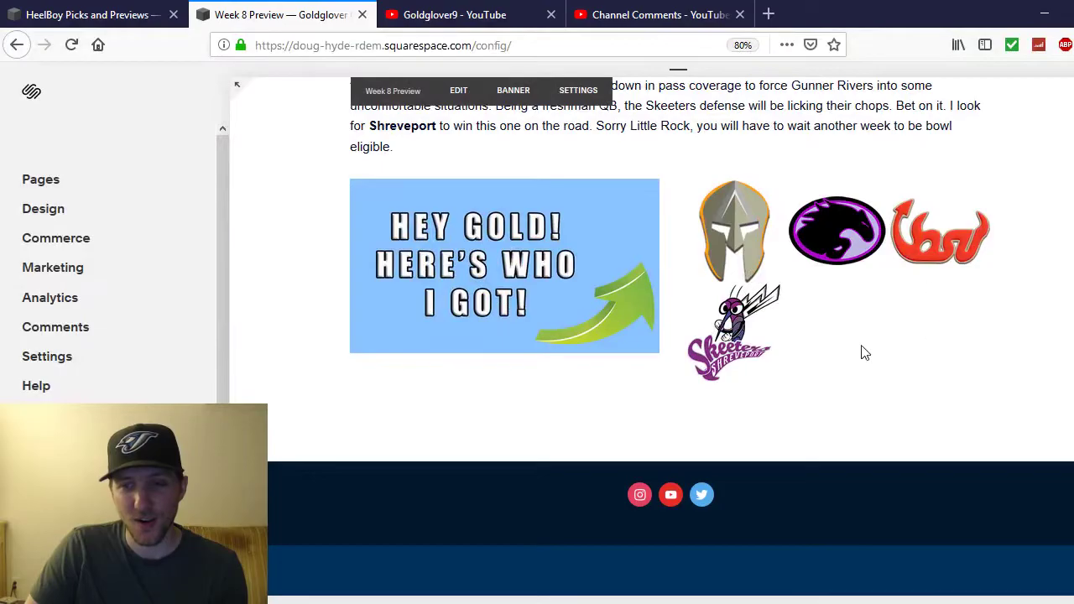
# Close the Week 8 preview and return from the HeelBoy Picks page to the Teambuilder Dynasty home page
pyautogui.scroll(15, 632, 334)
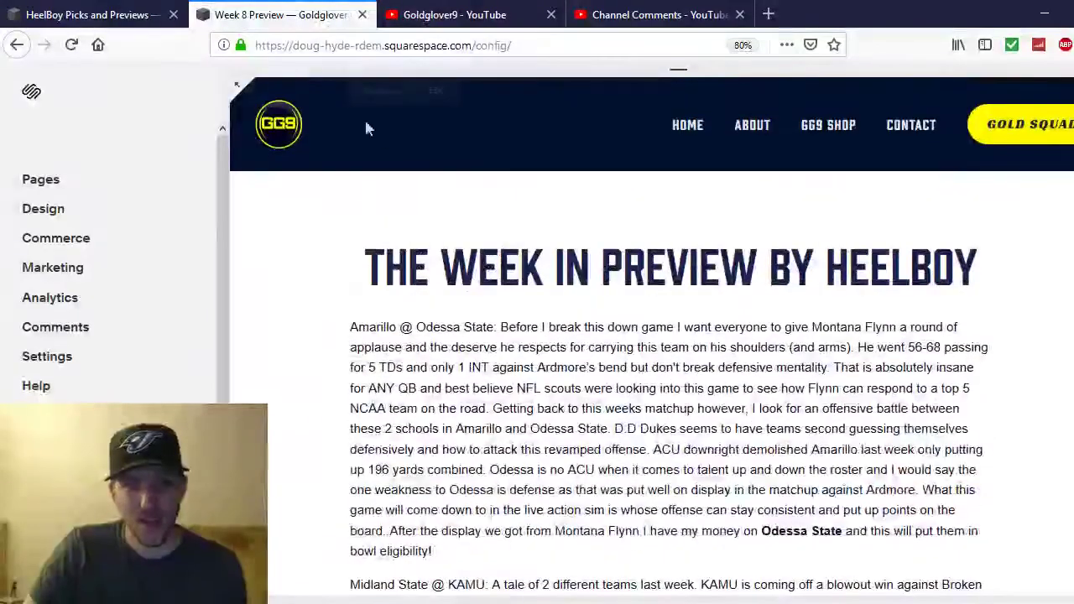
pyautogui.click(361, 14)
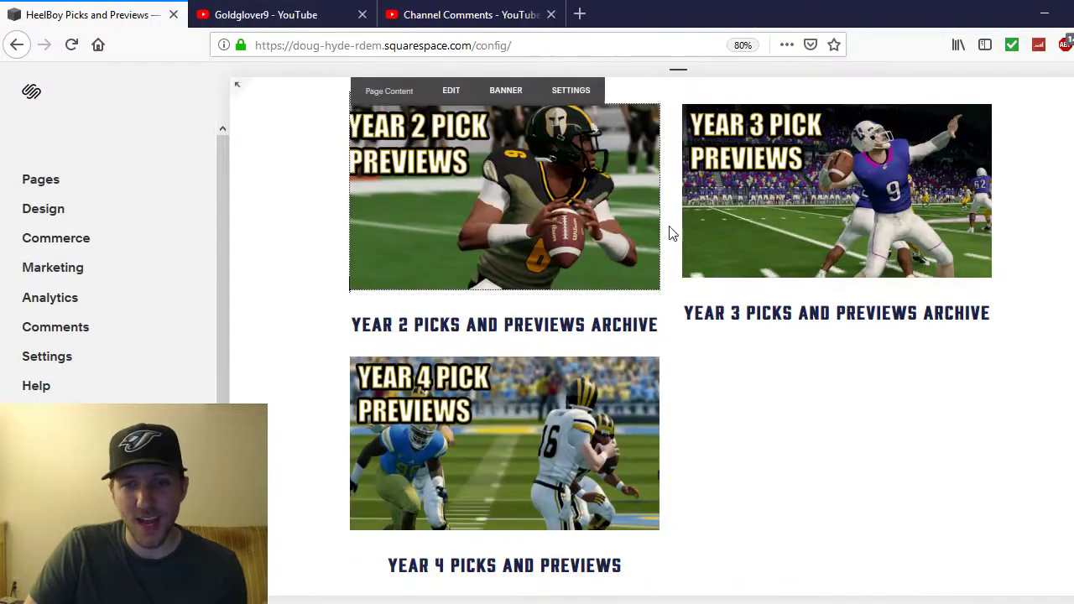
pyautogui.scroll(3, 379, 230)
pyautogui.click(17, 44)
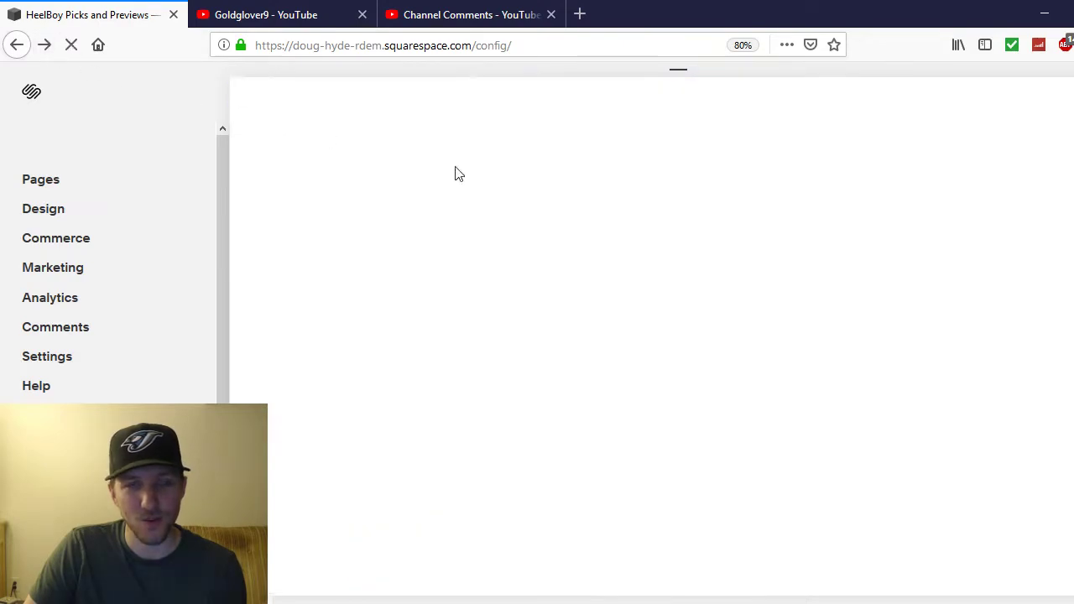
# Look over the Teambuilder Dynasty home page's welcome section, recruiting trail and Big 12 headlines sections
pyautogui.scroll(-2, 956, 335)
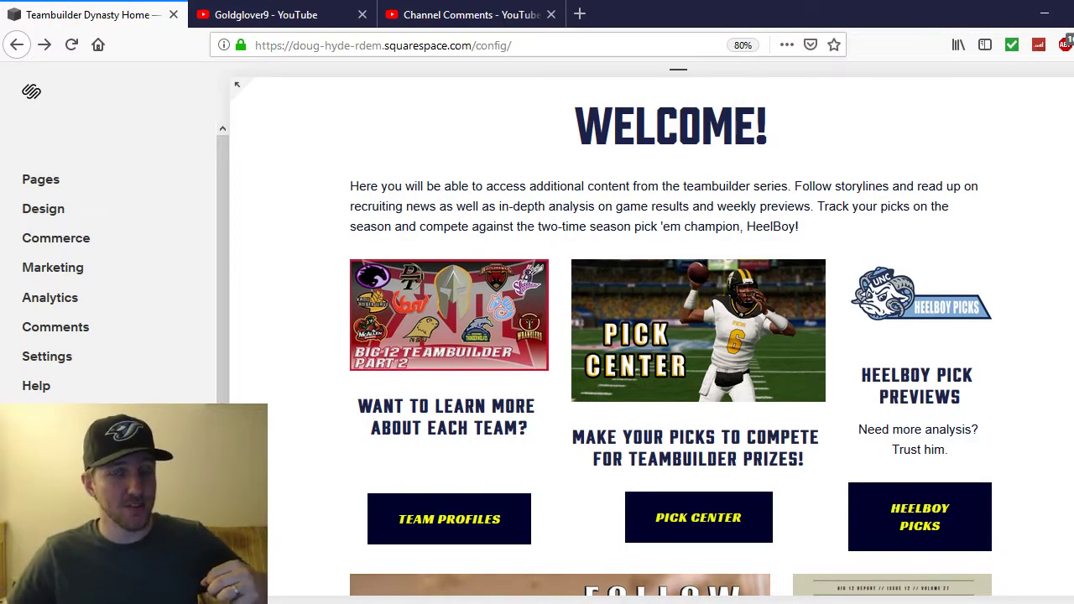
pyautogui.scroll(-3, 991, 288)
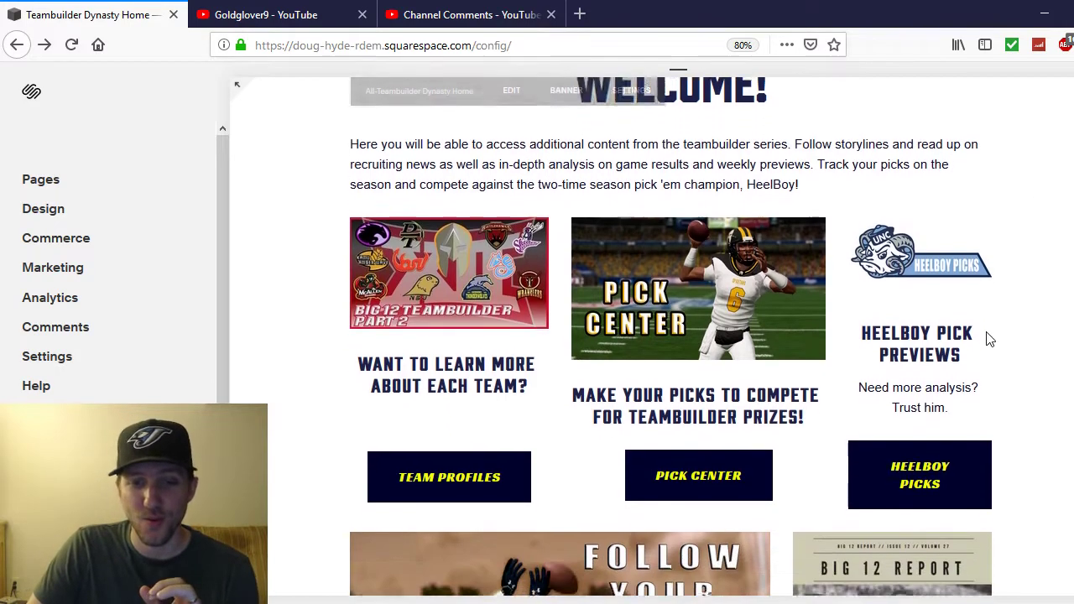
pyautogui.scroll(-3, 781, 434)
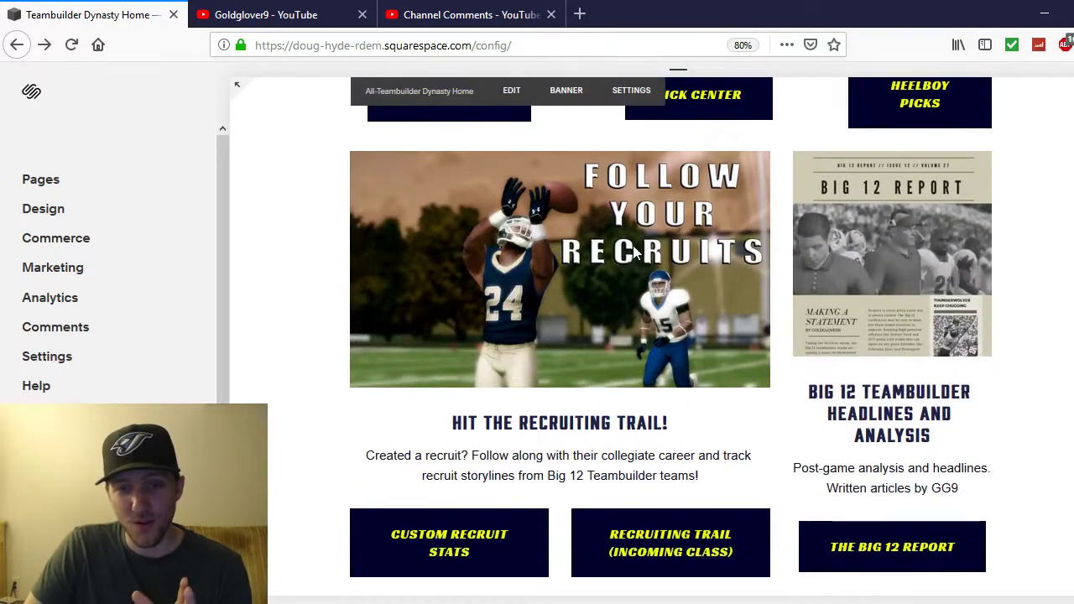
pyautogui.scroll(-1, 540, 434)
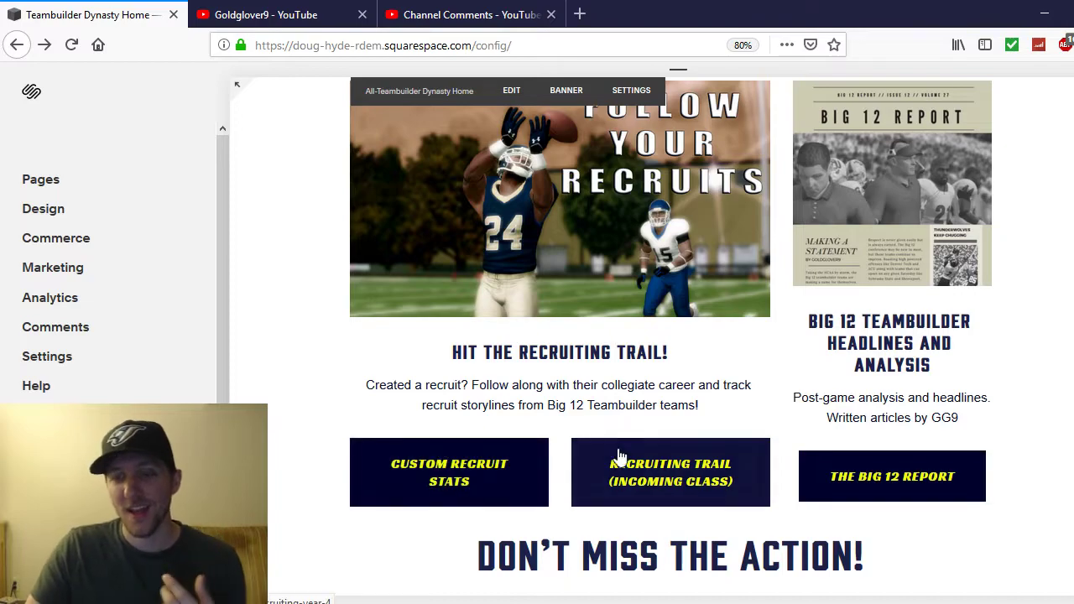
pyautogui.scroll(-3, 731, 420)
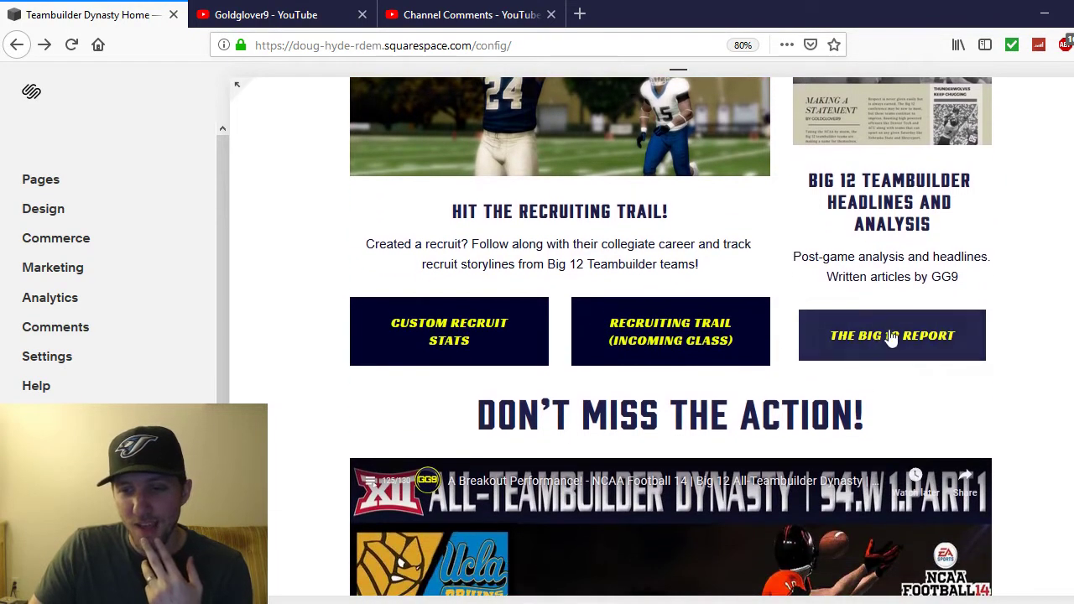
pyautogui.scroll(3, 889, 340)
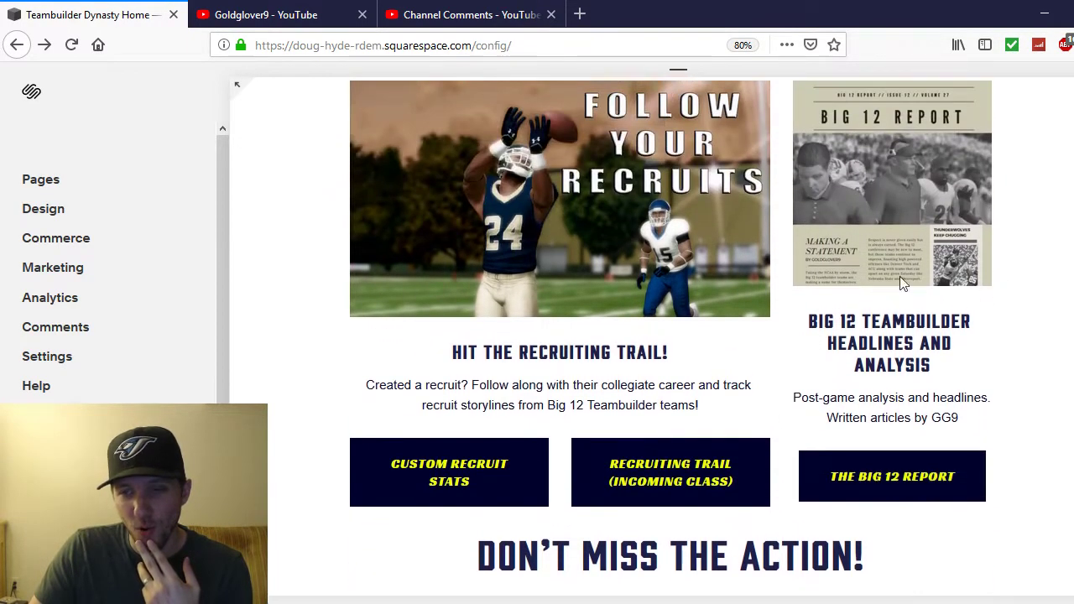
# Open The Big 12 Report in a new browser tab and look over its headlines by dynasty year
pyautogui.rightClick(914, 467)
pyautogui.click(990, 252)
pyautogui.click(307, 12)
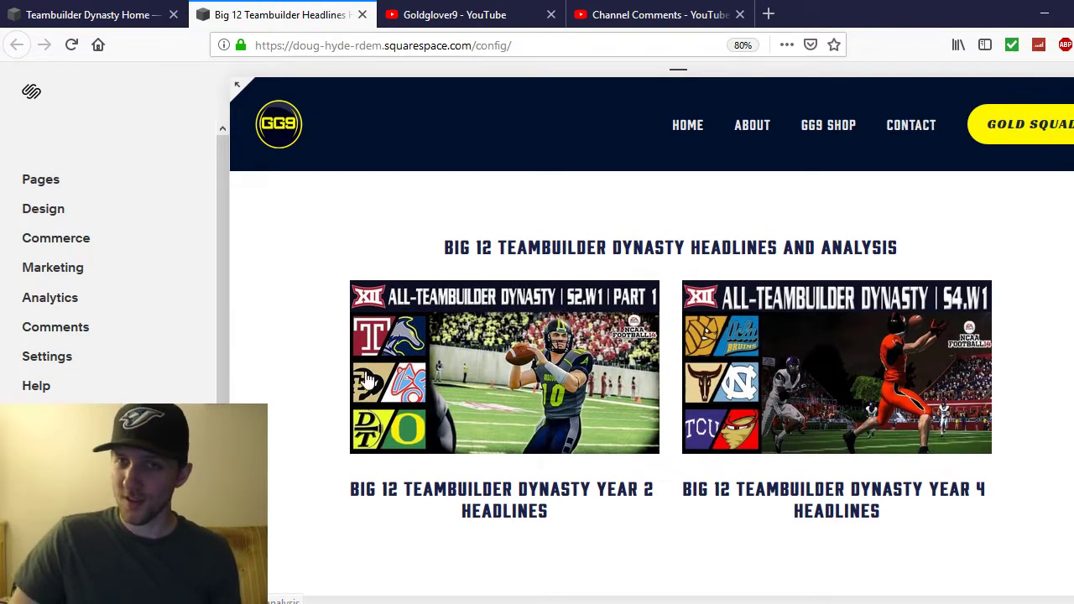
pyautogui.scroll(-2, 543, 326)
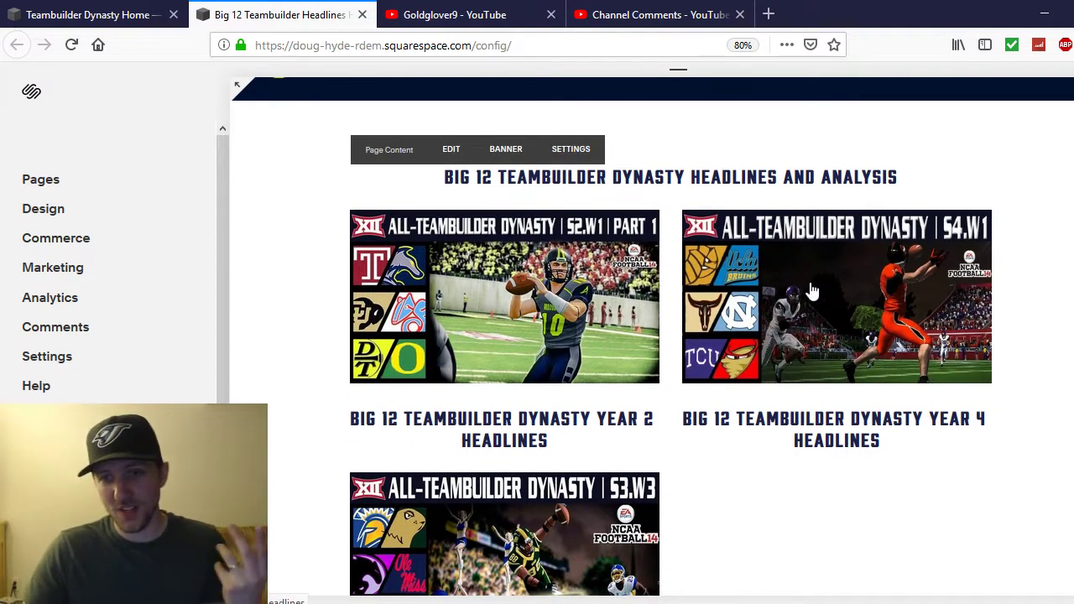
# Open the Big 12 Teambuilder Dynasty Year 4 headlines and bring up the Week 1 article
pyautogui.click(827, 300)
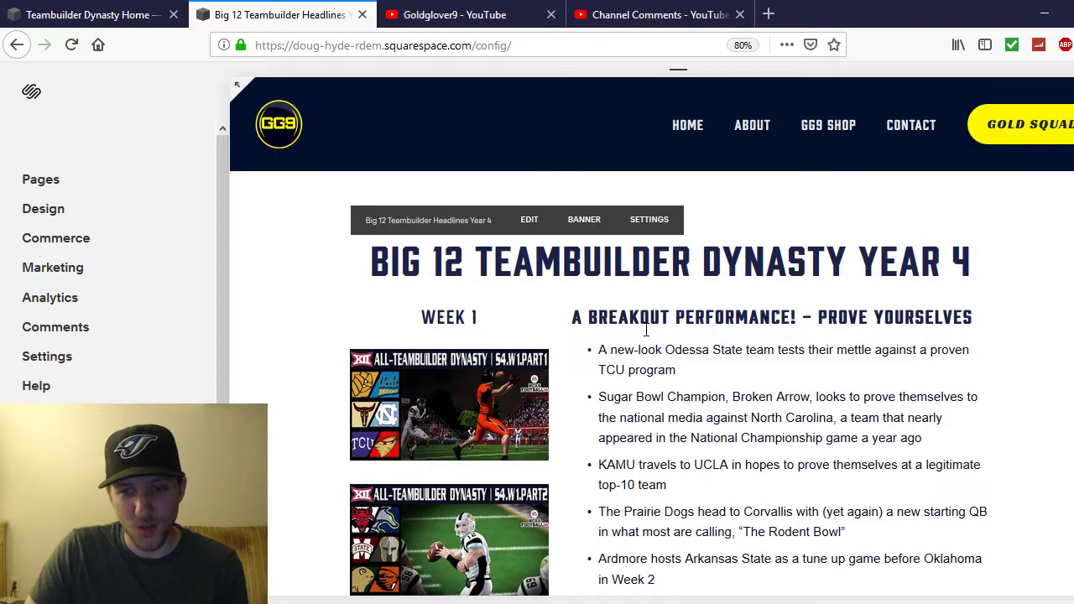
pyautogui.scroll(-2, 642, 326)
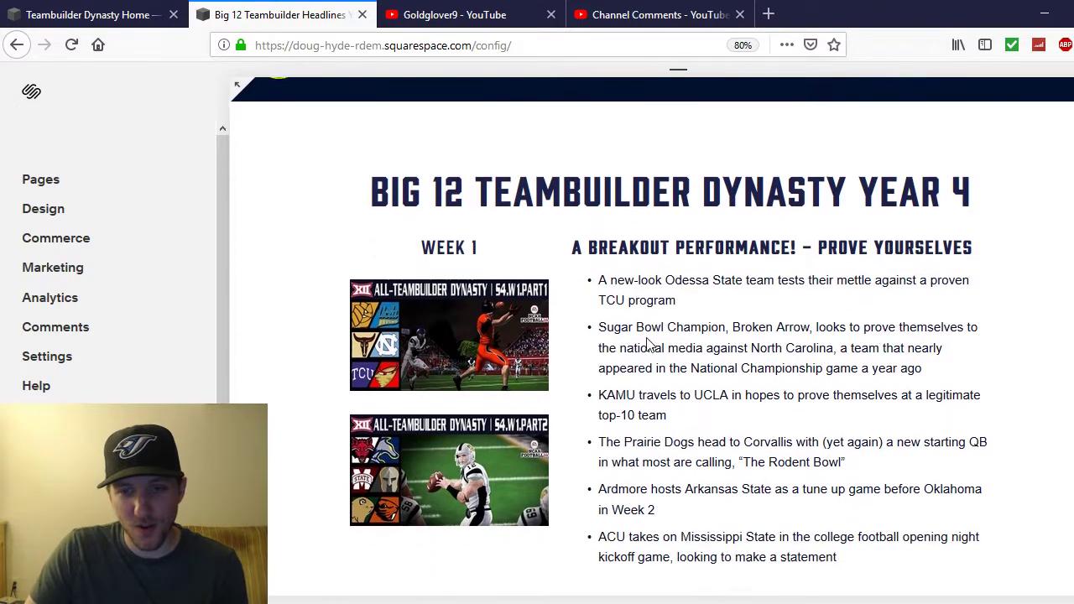
pyautogui.click(445, 344)
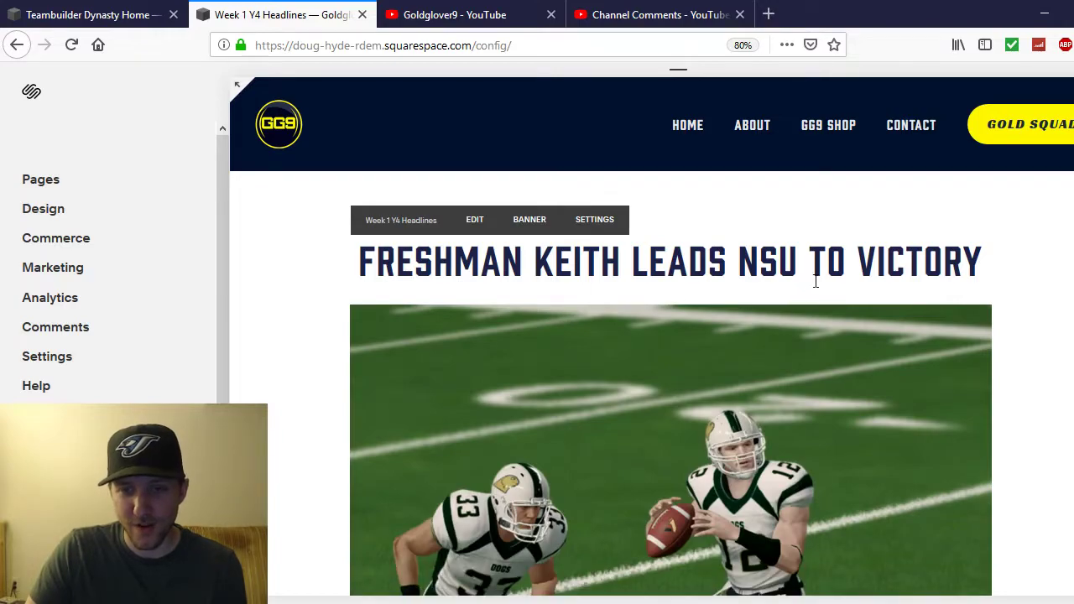
# Read through the Week 1 article about NSU's victory and return to its headline
pyautogui.scroll(-7, 833, 280)
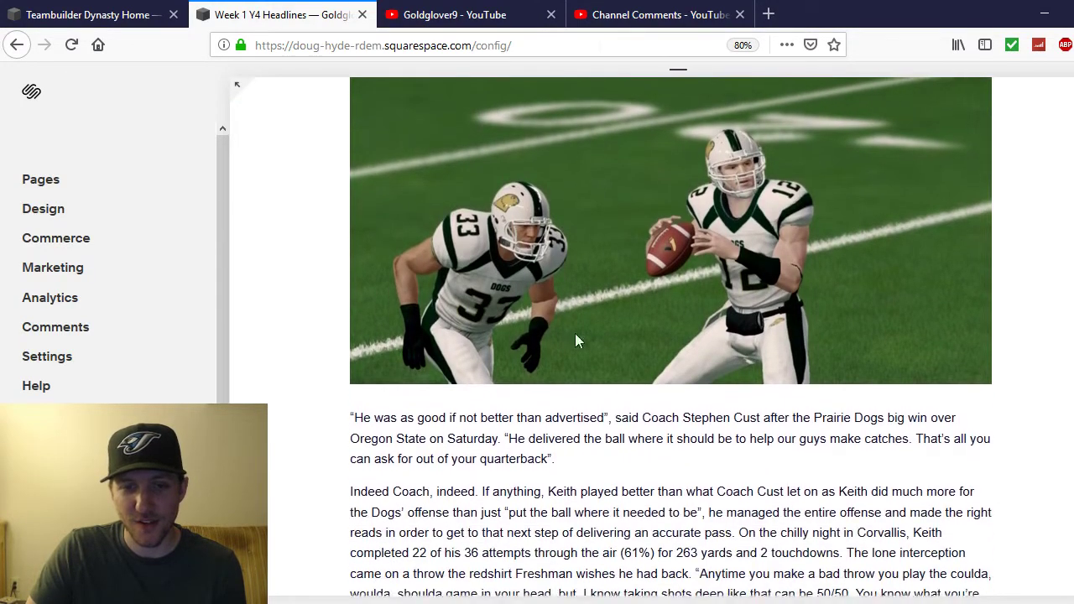
pyautogui.scroll(-2, 591, 338)
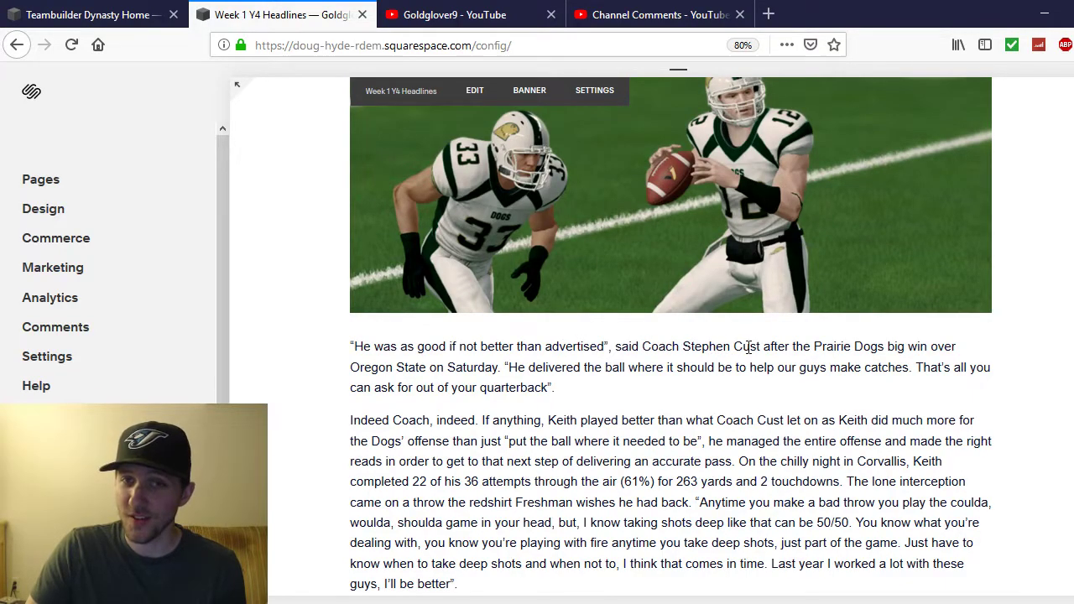
pyautogui.scroll(-4, 751, 353)
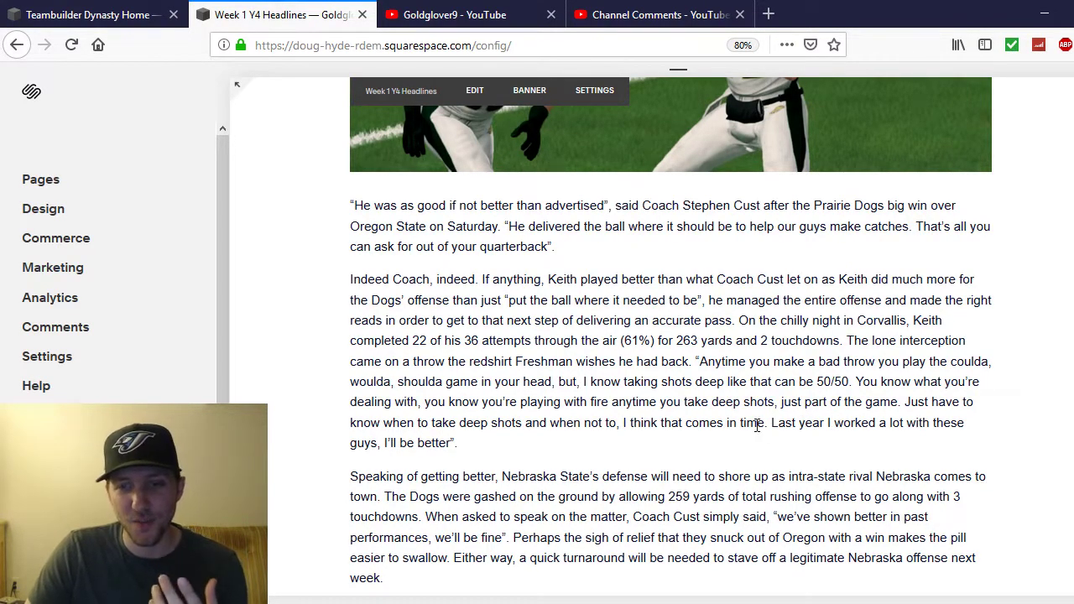
pyautogui.scroll(6, 653, 428)
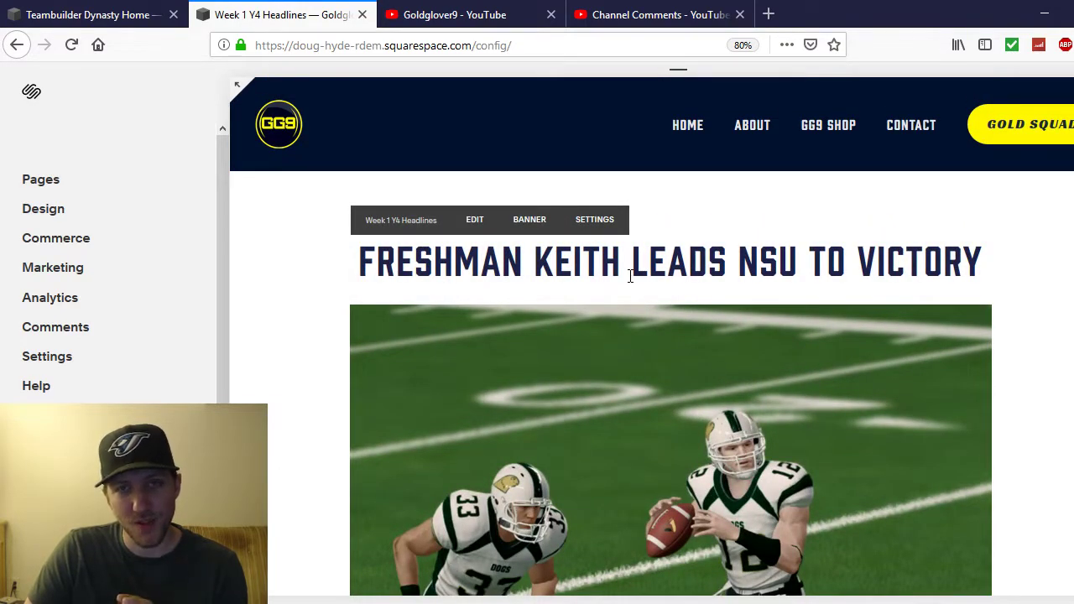
pyautogui.scroll(-5, 670, 319)
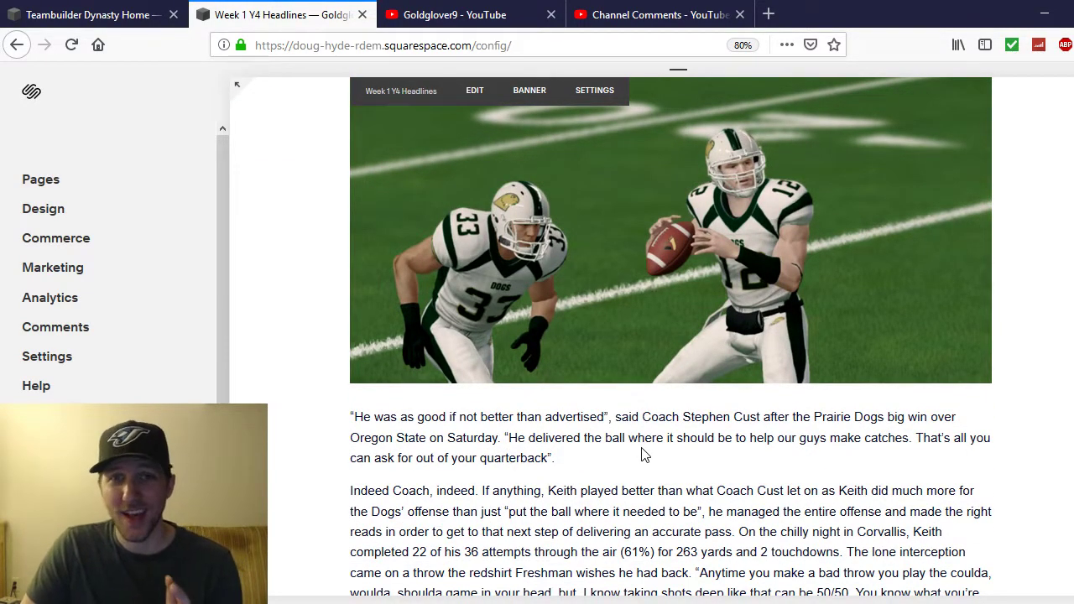
pyautogui.scroll(5, 646, 458)
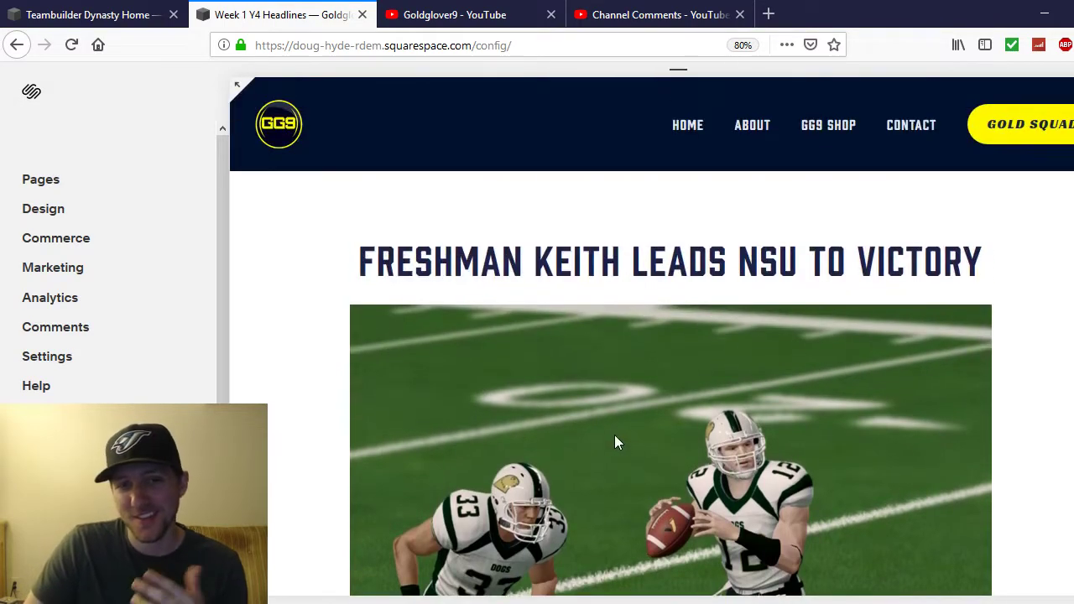
pyautogui.scroll(-2, 607, 388)
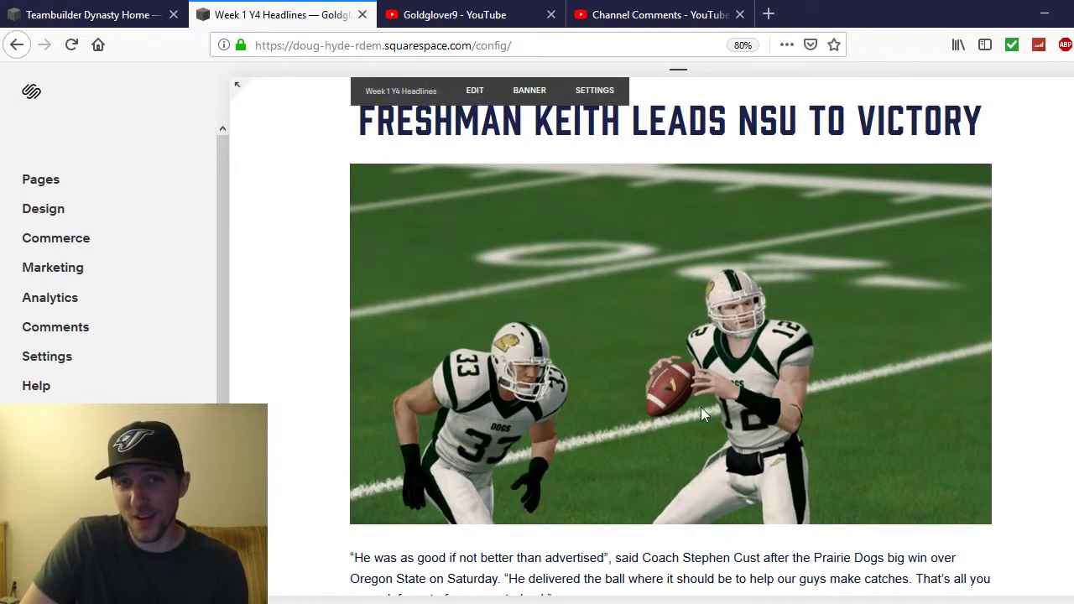
pyautogui.scroll(2, 713, 406)
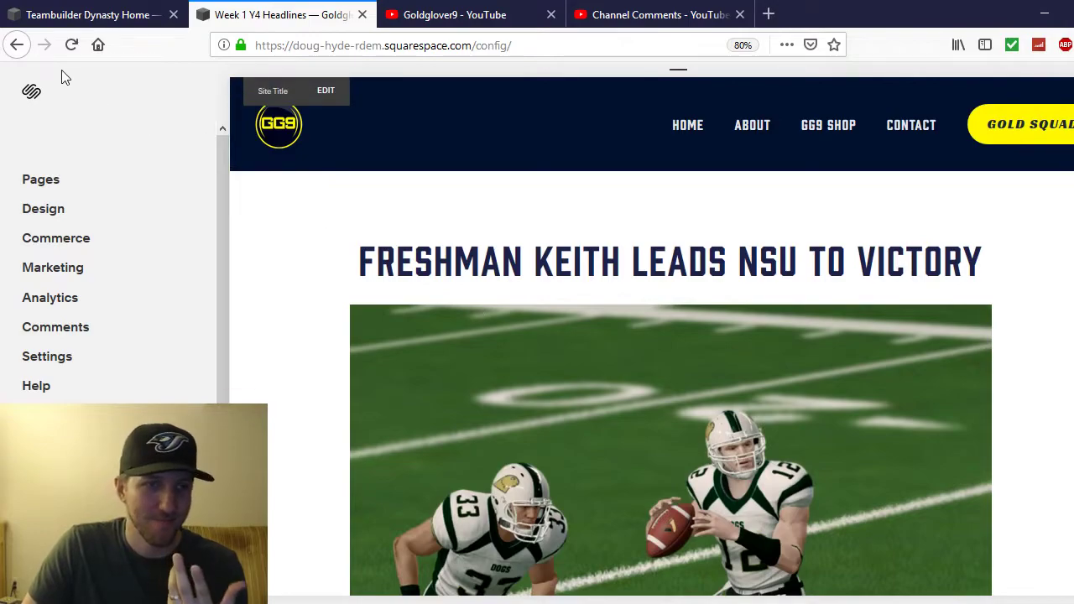
# Leave the article for the headlines overview, go to the site's home page and open its What's New section
pyautogui.click(17, 50)
pyautogui.click(18, 51)
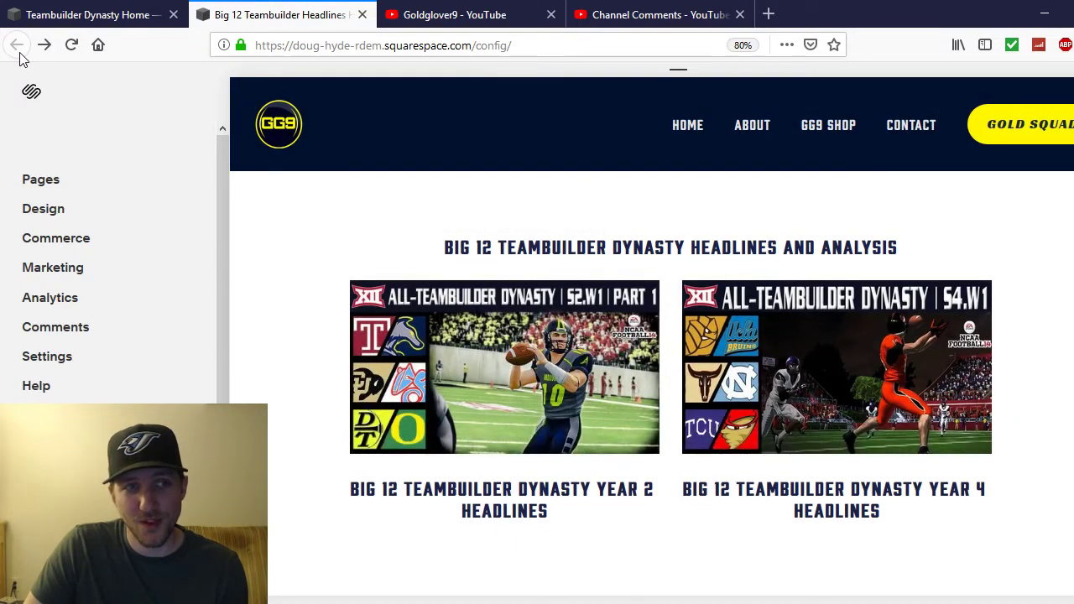
pyautogui.click(676, 129)
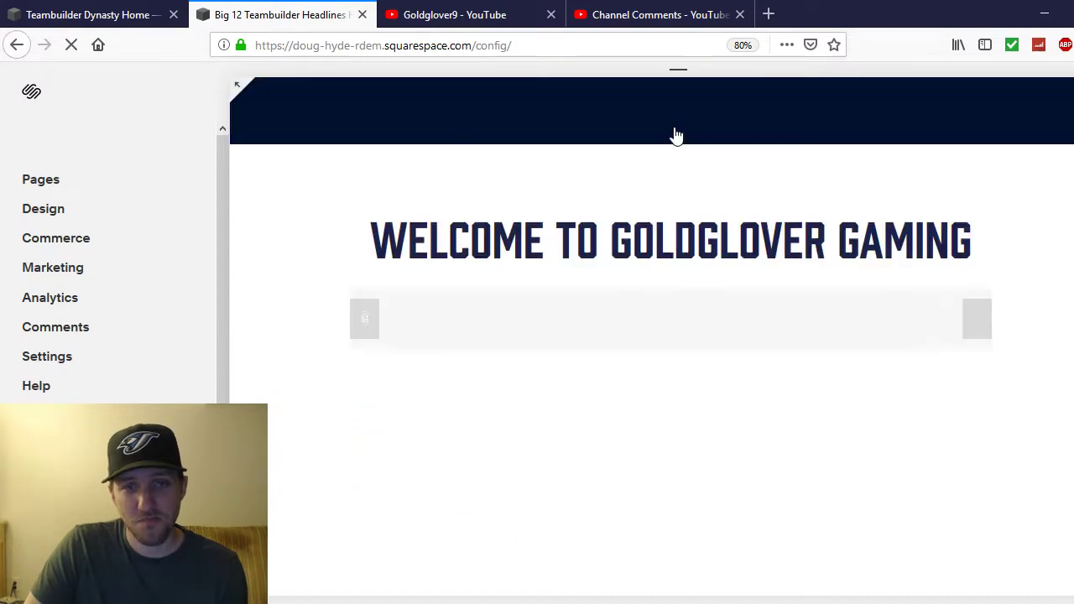
pyautogui.scroll(-7, 755, 242)
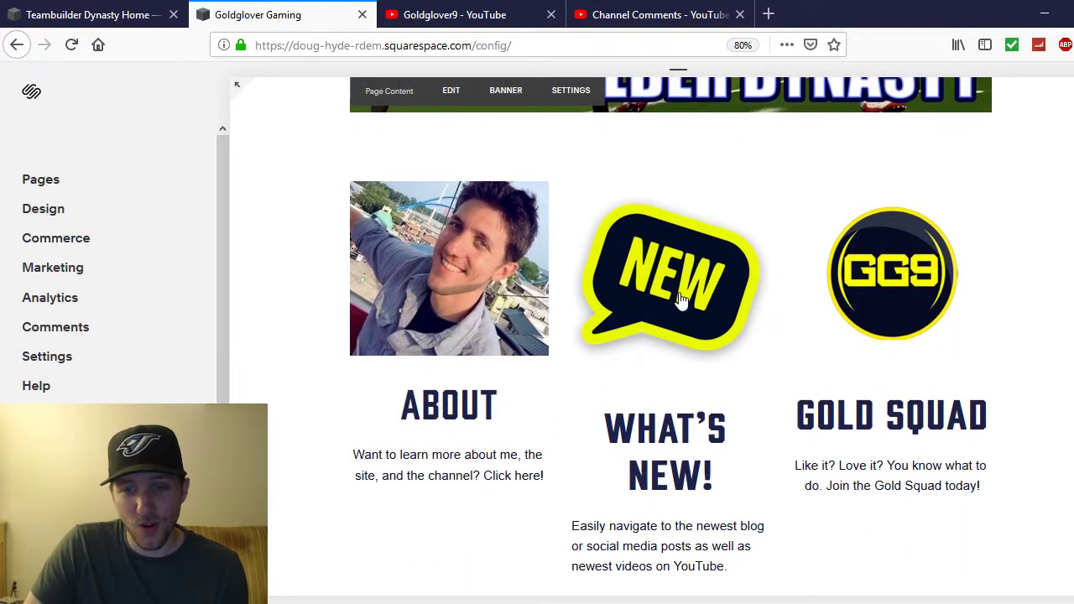
pyautogui.click(680, 301)
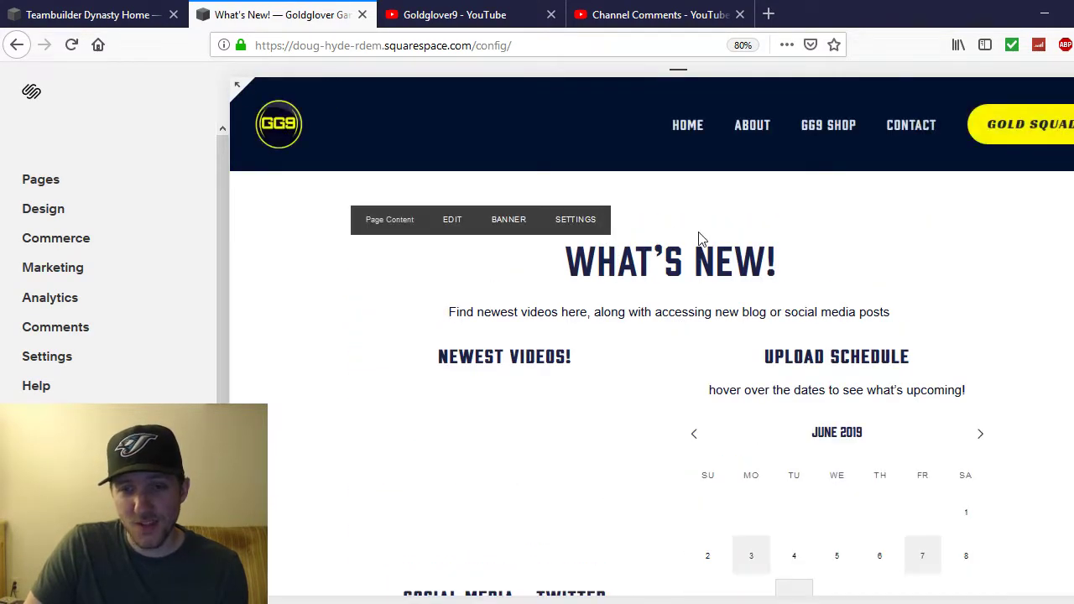
# Expand the uploads playlist in the Newest Videos player and browse up to its most recent entries
pyautogui.scroll(-2, 701, 239)
pyautogui.scroll(-2, 606, 239)
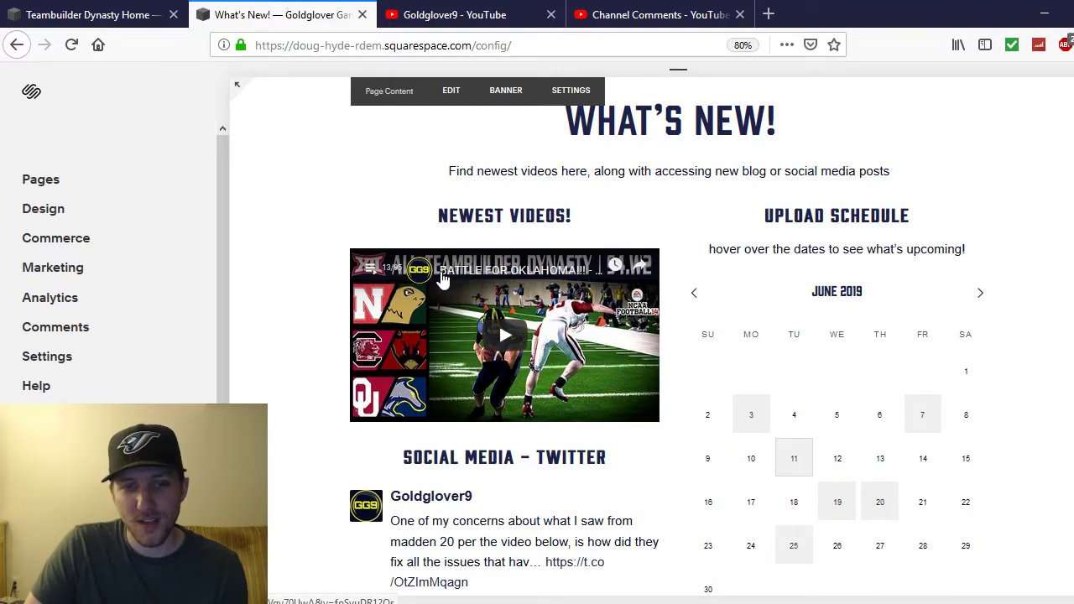
pyautogui.click(392, 277)
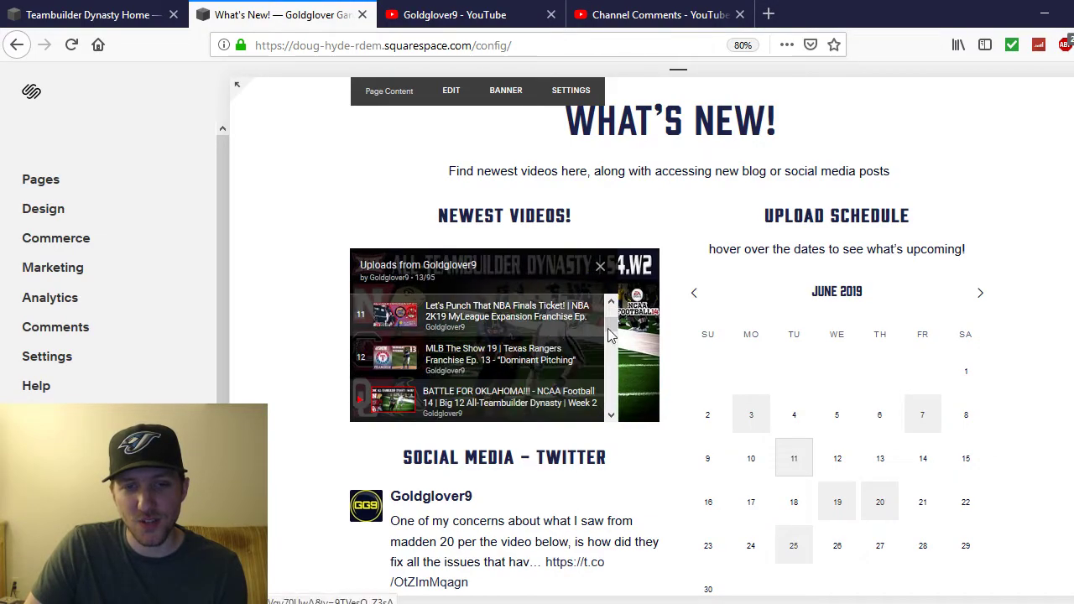
pyautogui.scroll(3, 518, 308)
pyautogui.scroll(5, 516, 308)
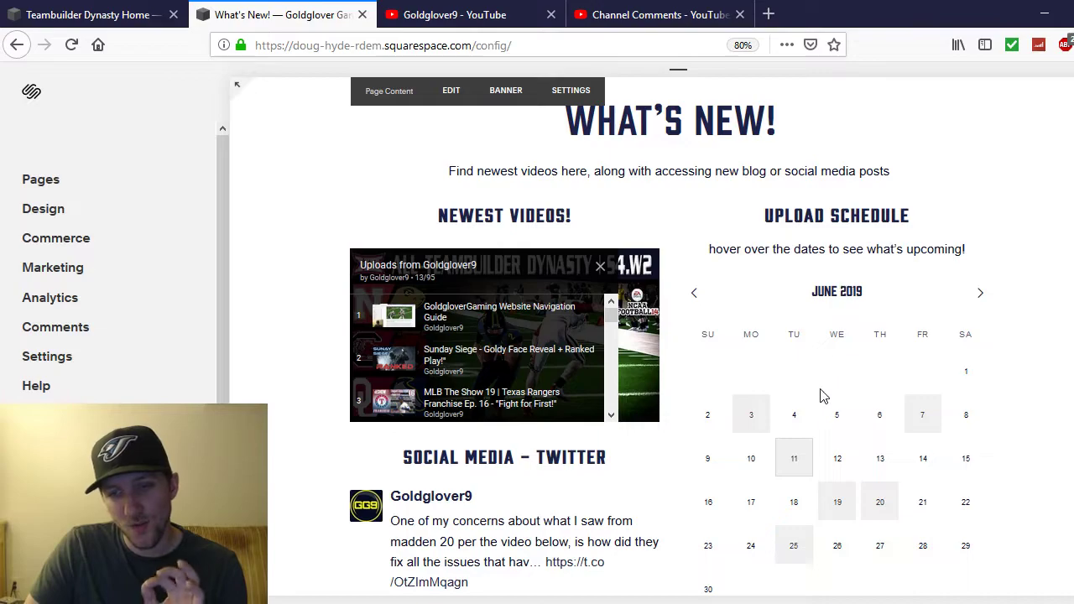
# View the Community posts on the Goldglover9 YouTube channel, and return to the What's New page
pyautogui.moveTo(798, 462)
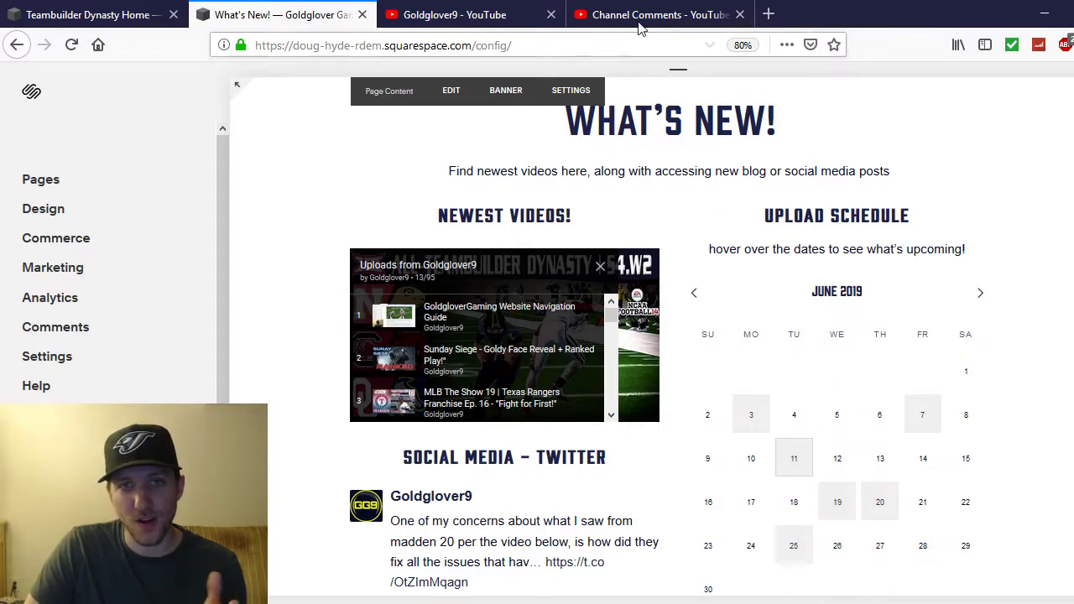
pyautogui.click(503, 14)
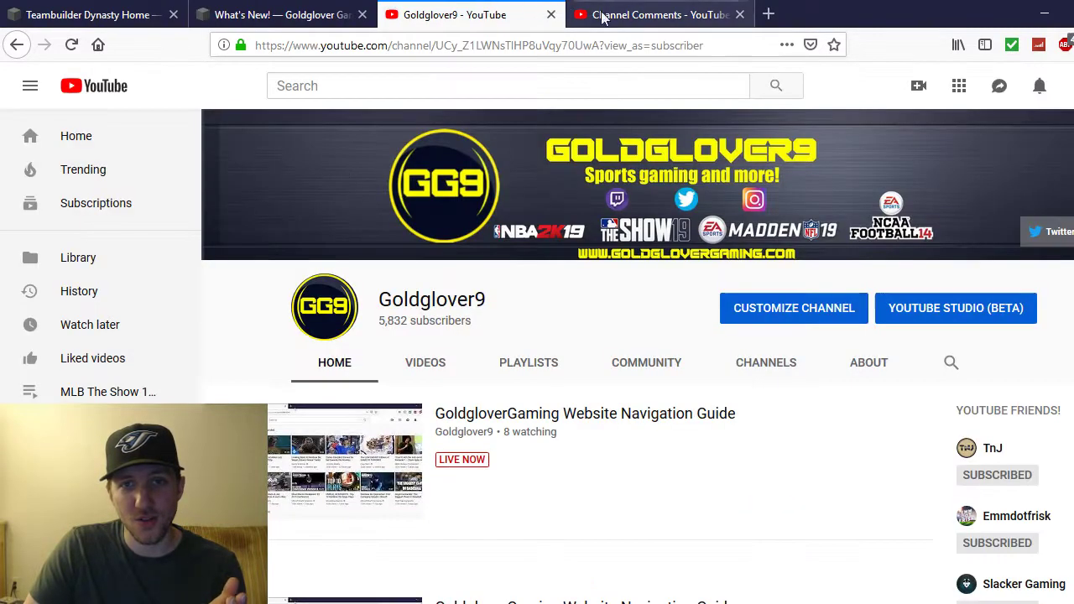
pyautogui.click(643, 375)
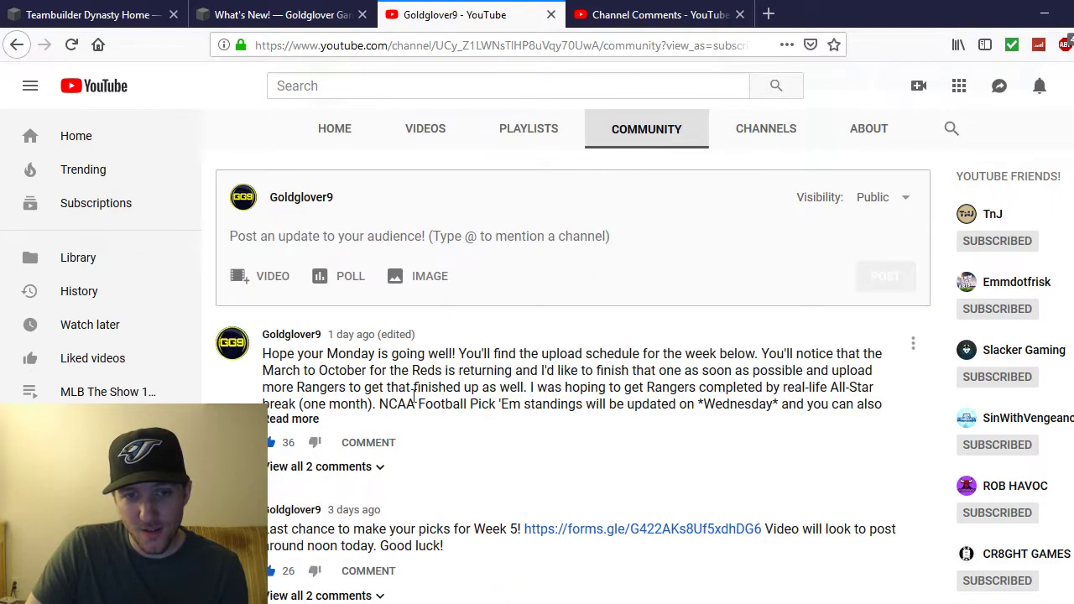
pyautogui.click(353, 8)
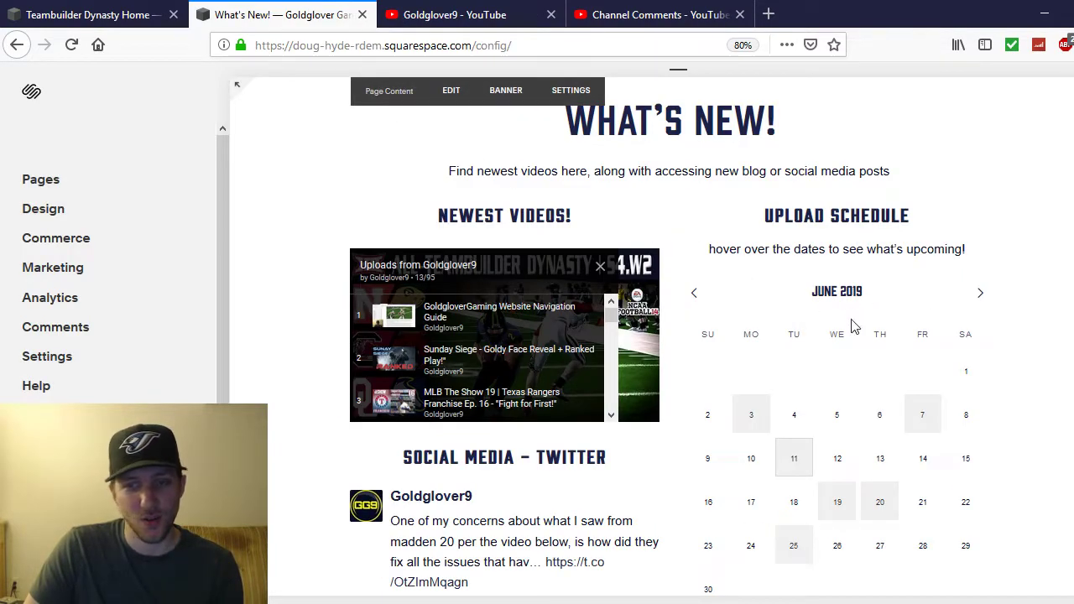
# Look over the June 2019 upload schedule, the Twitter posts and the "A Day in the Life" blog section
pyautogui.scroll(-1, 856, 317)
pyautogui.moveTo(754, 353)
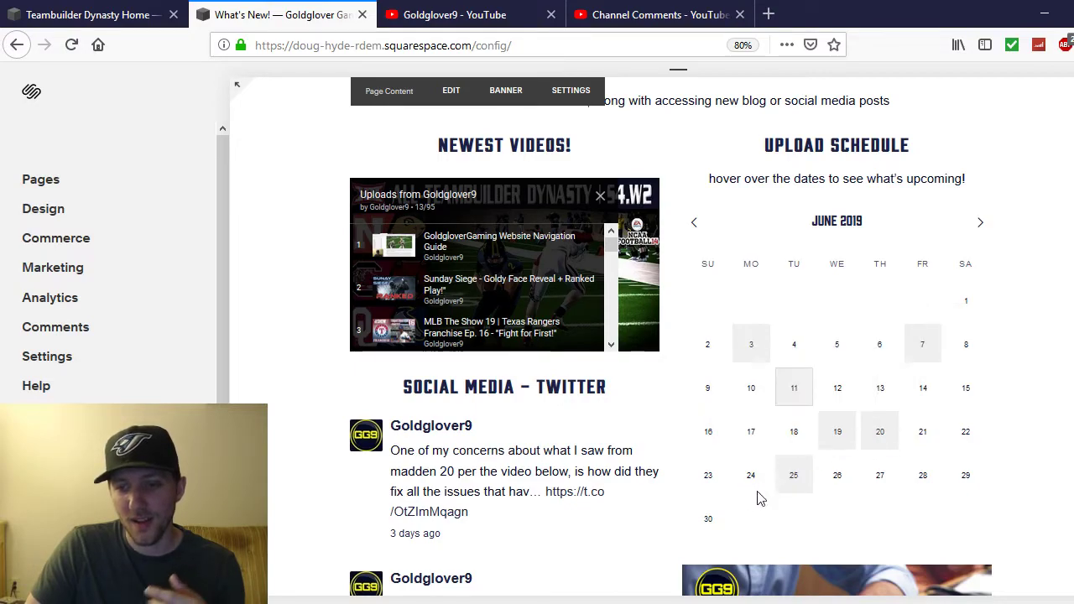
pyautogui.scroll(-3, 686, 307)
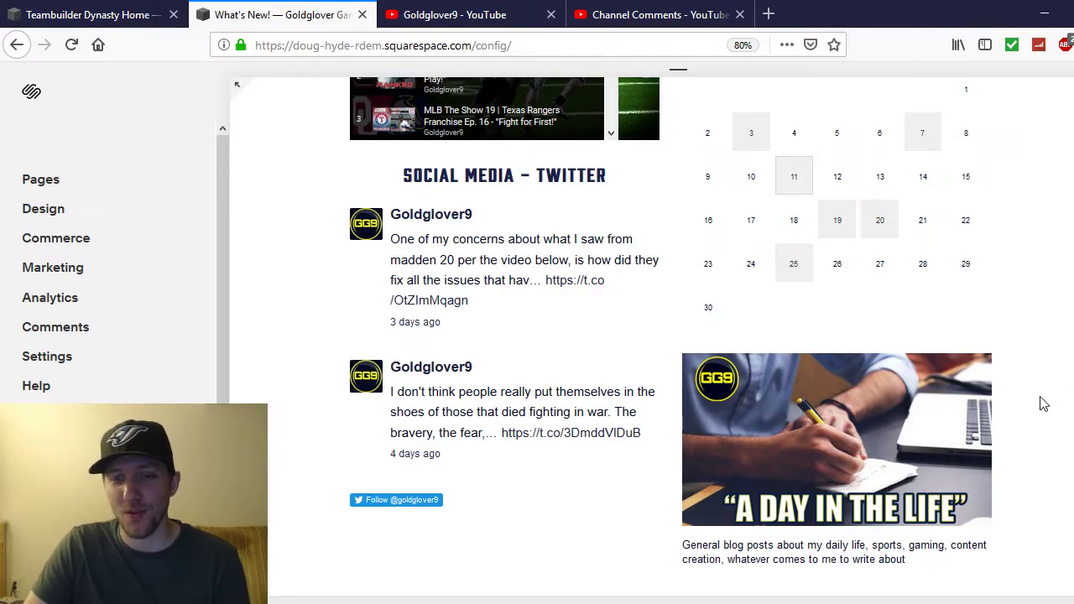
# Review the upload schedule and Twitter posts on the What's New page, and close the uploads list in the Newest Videos player
pyautogui.scroll(3, 1049, 415)
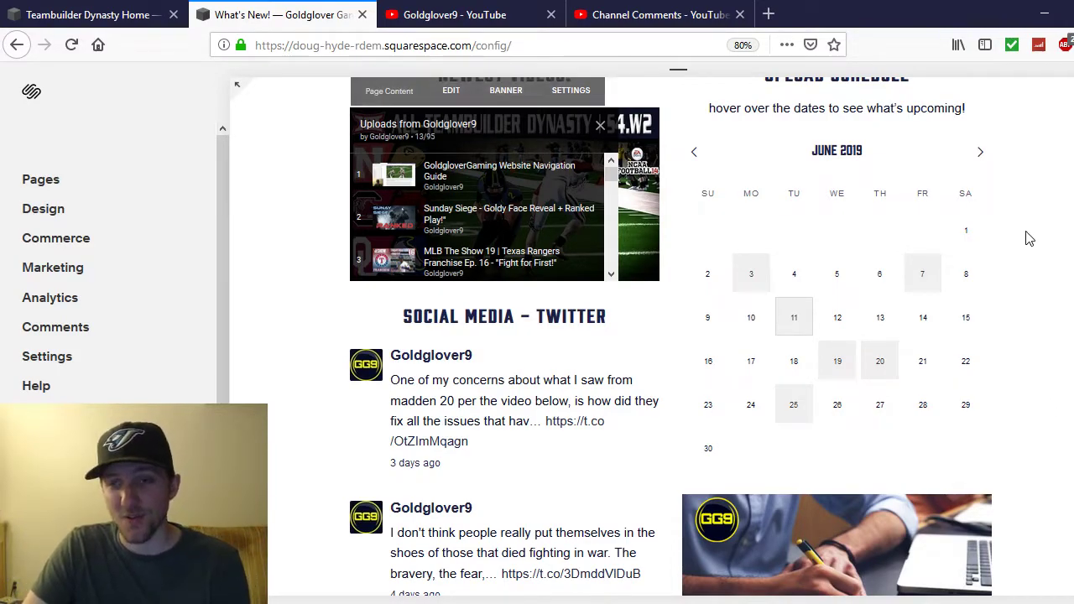
pyautogui.scroll(-1, 1028, 285)
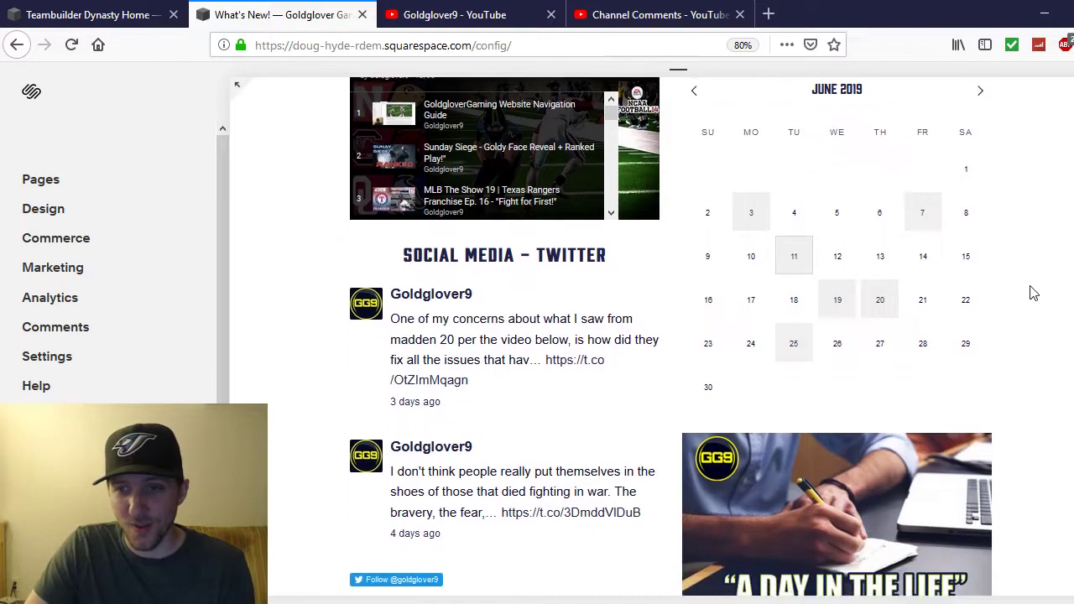
pyautogui.scroll(-1, 966, 369)
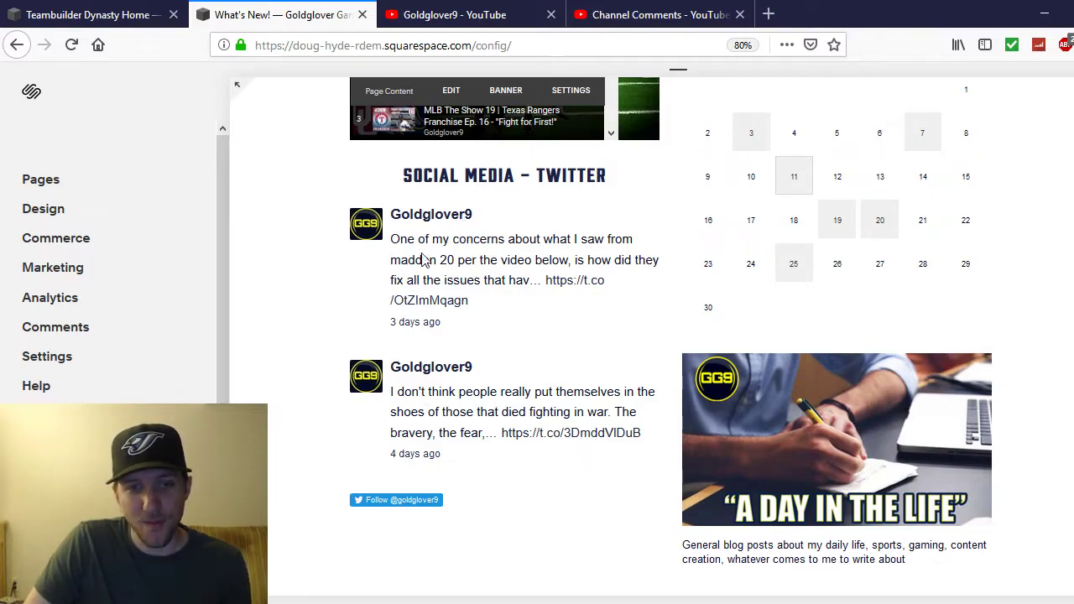
pyautogui.scroll(5, 511, 502)
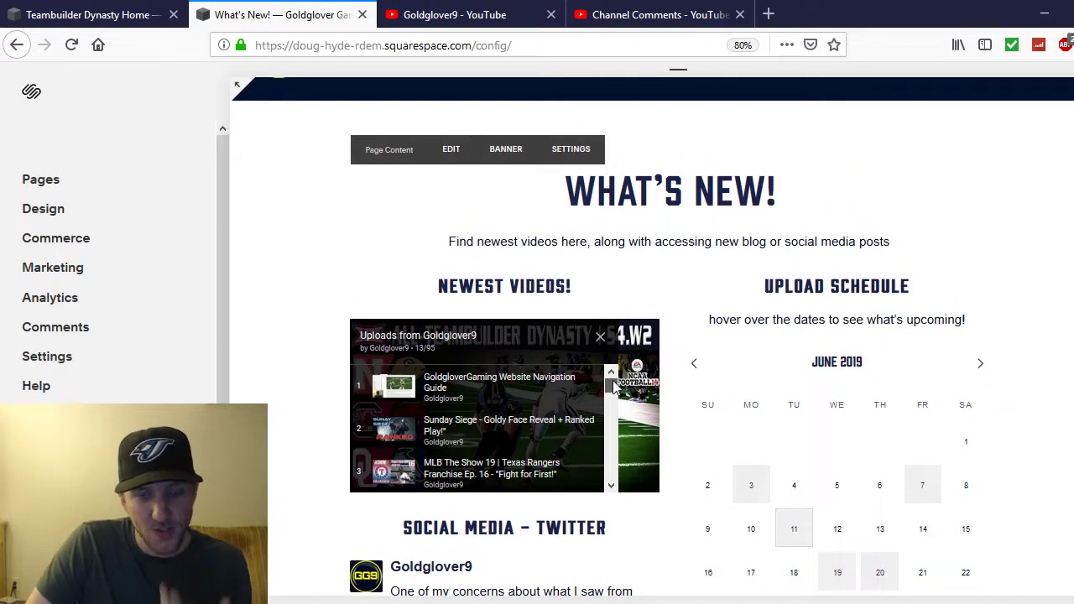
pyautogui.click(601, 338)
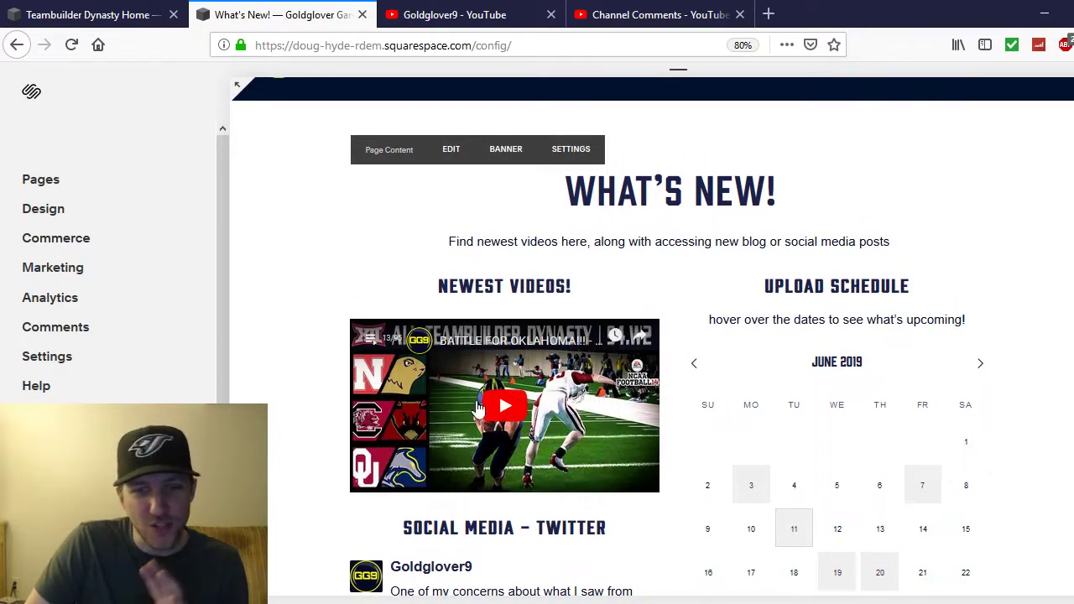
# Go to the site's home page, open the Gold Squad page and look over its Subscribe and Support sections
pyautogui.scroll(2, 582, 355)
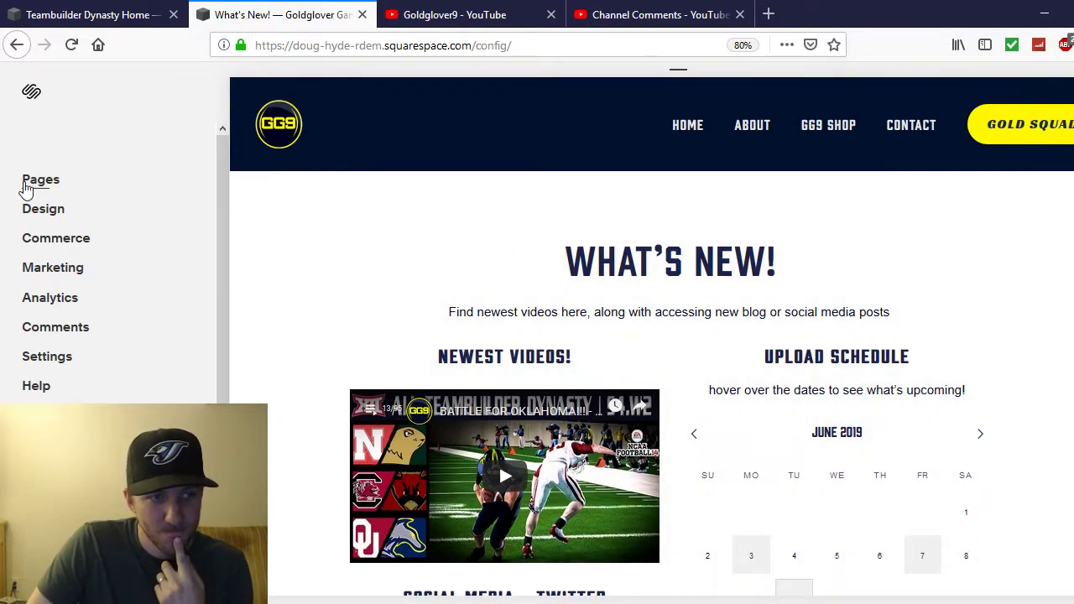
pyautogui.click(277, 124)
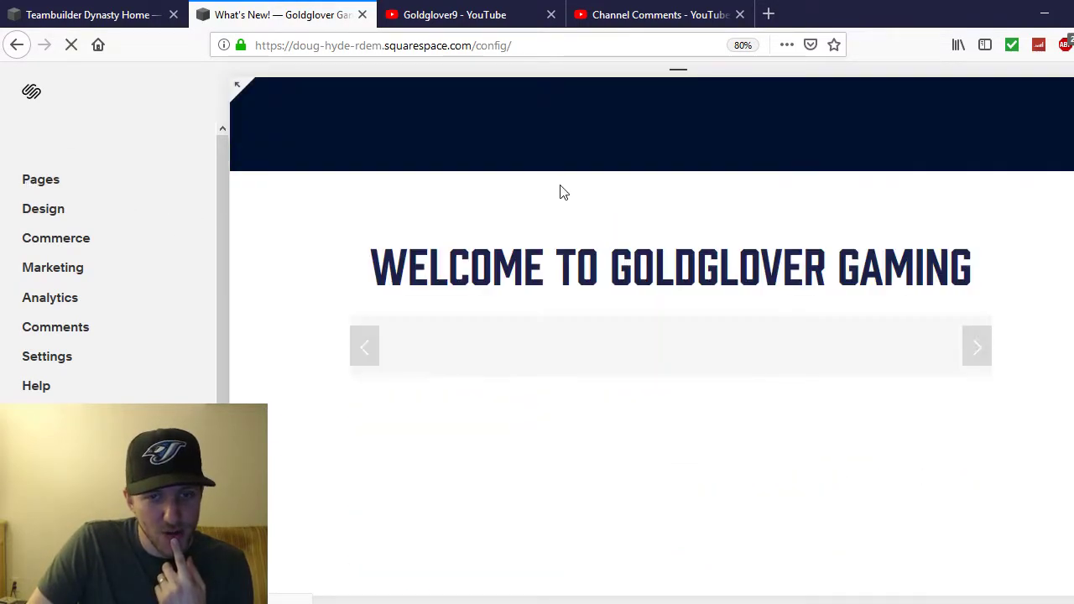
pyautogui.scroll(-10, 1024, 253)
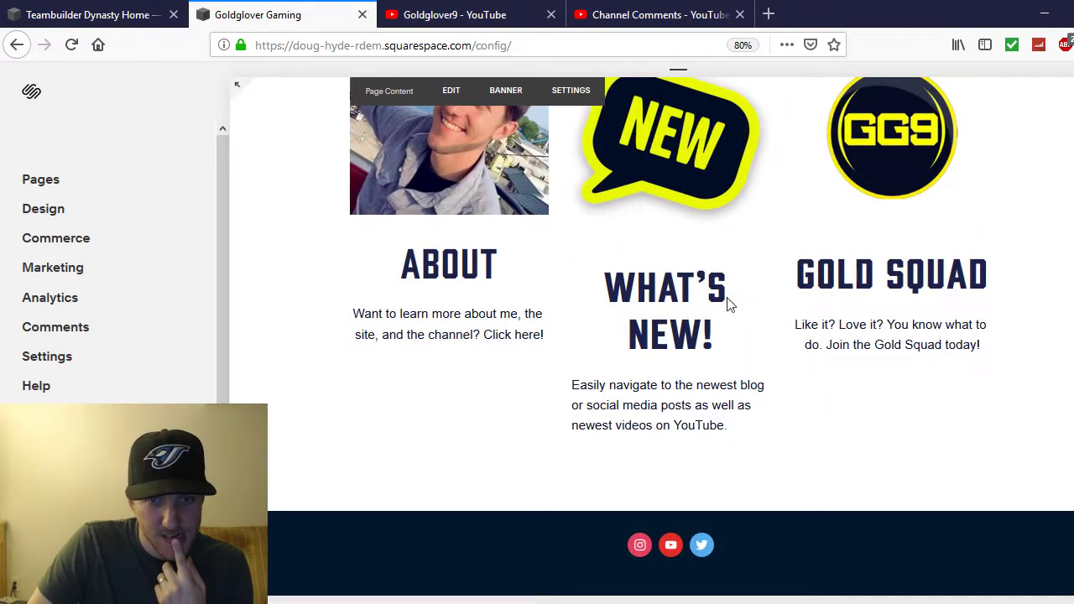
pyautogui.click(924, 188)
pyautogui.scroll(-5, 840, 201)
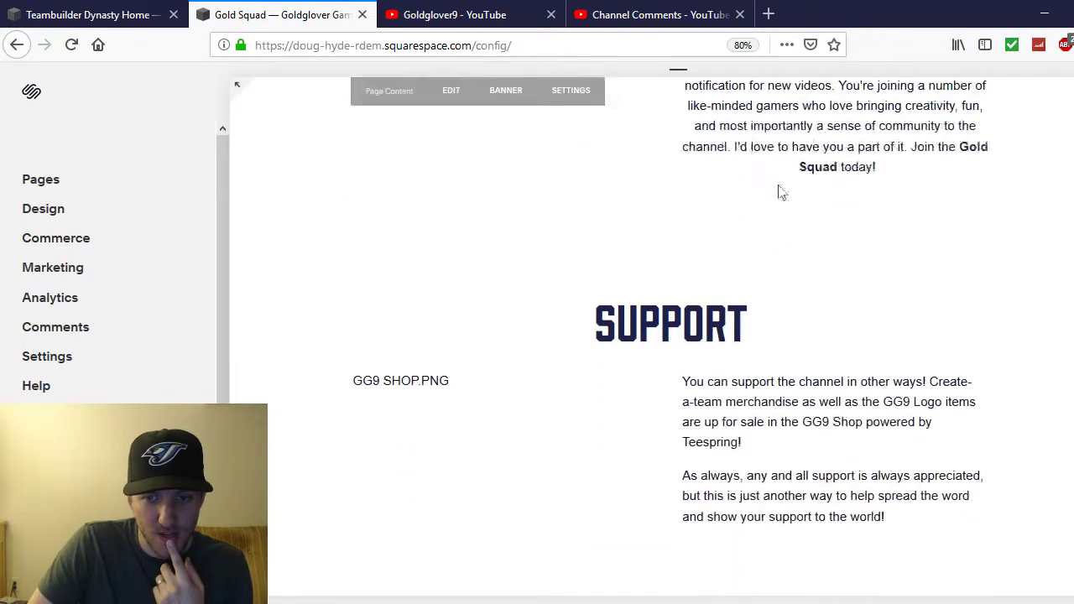
pyautogui.scroll(5, 771, 319)
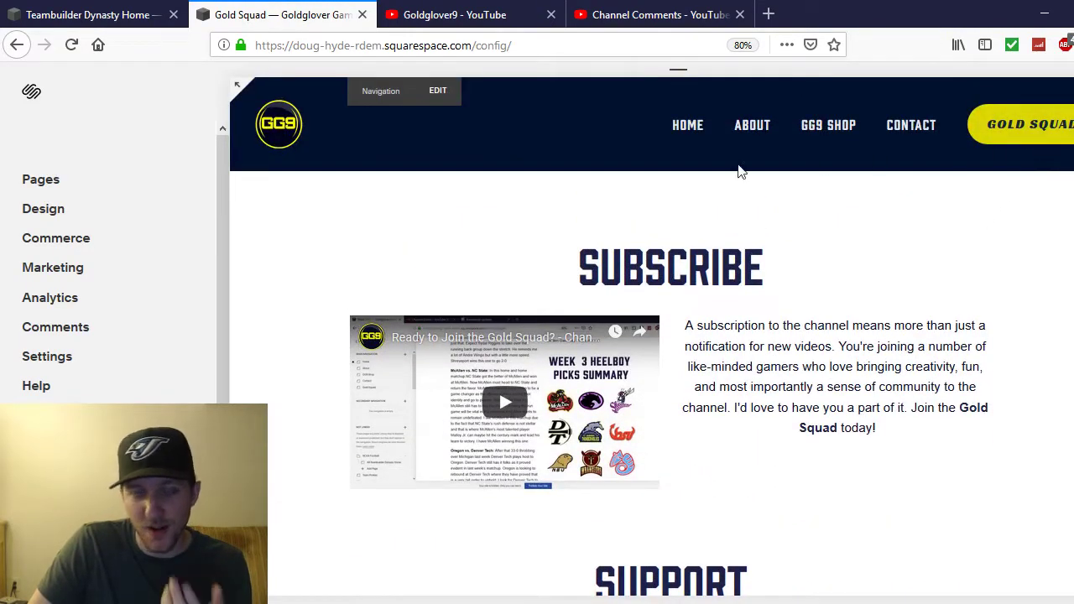
# Return to the home page and browse its slideshow through the MLB The Show Franchise and R6 Streams slides
pyautogui.click(276, 134)
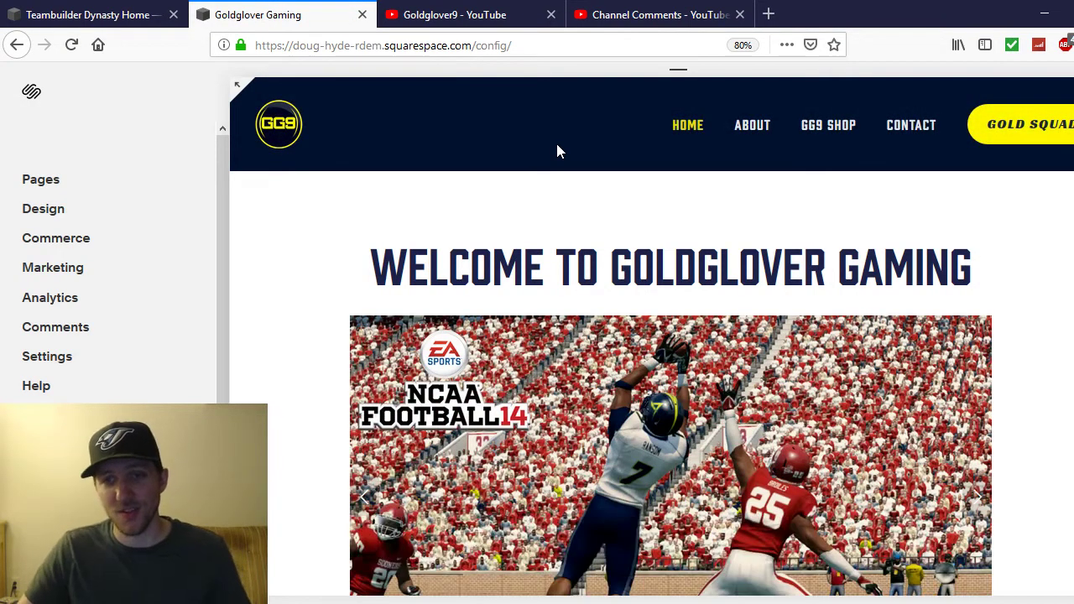
pyautogui.scroll(-2, 756, 377)
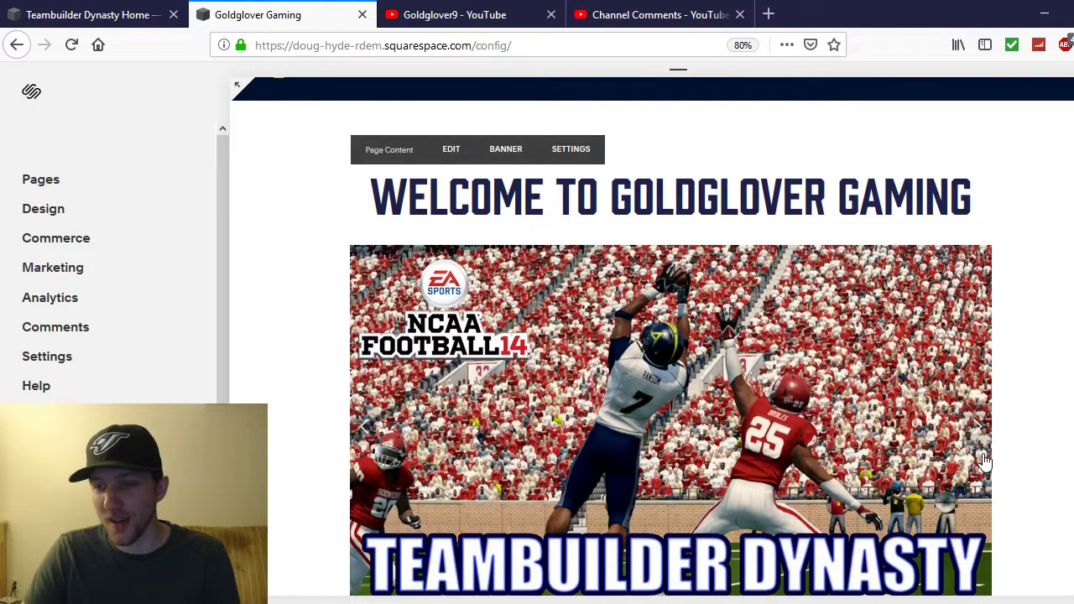
pyautogui.click(975, 432)
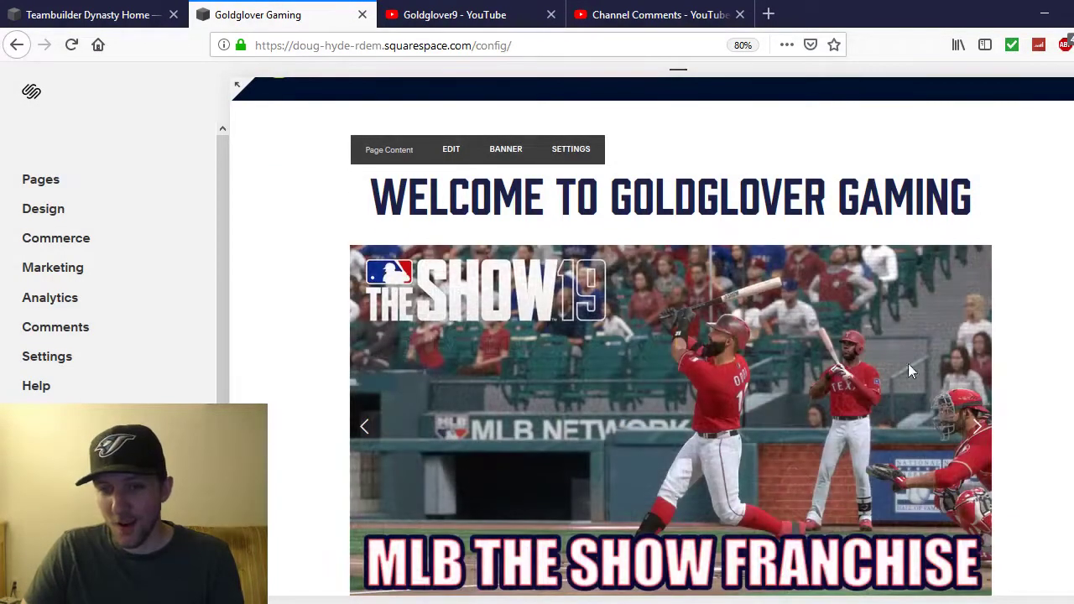
pyautogui.click(980, 430)
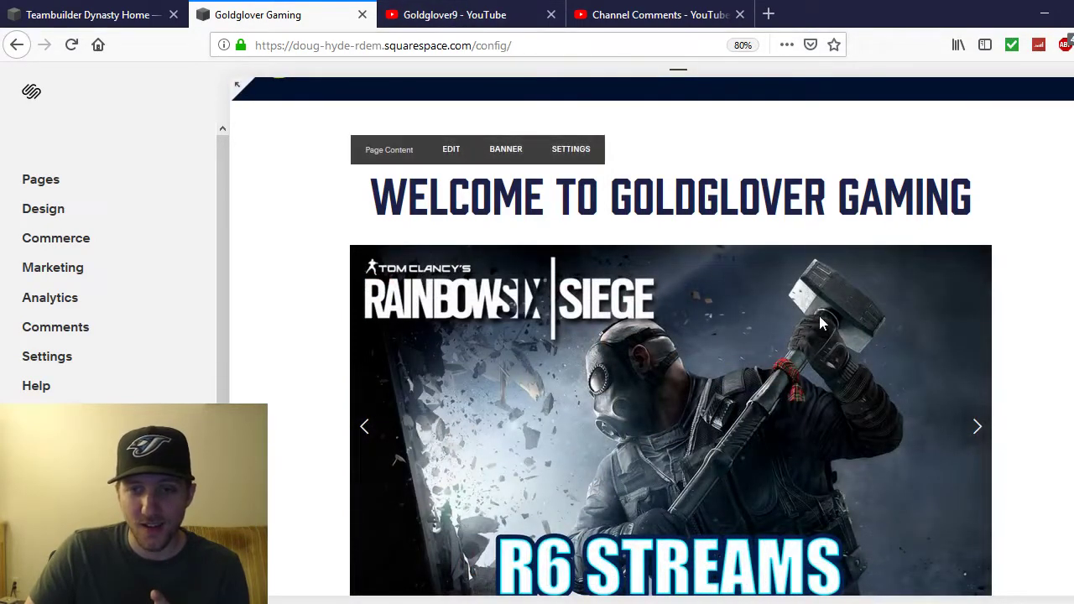
pyautogui.scroll(1, 624, 258)
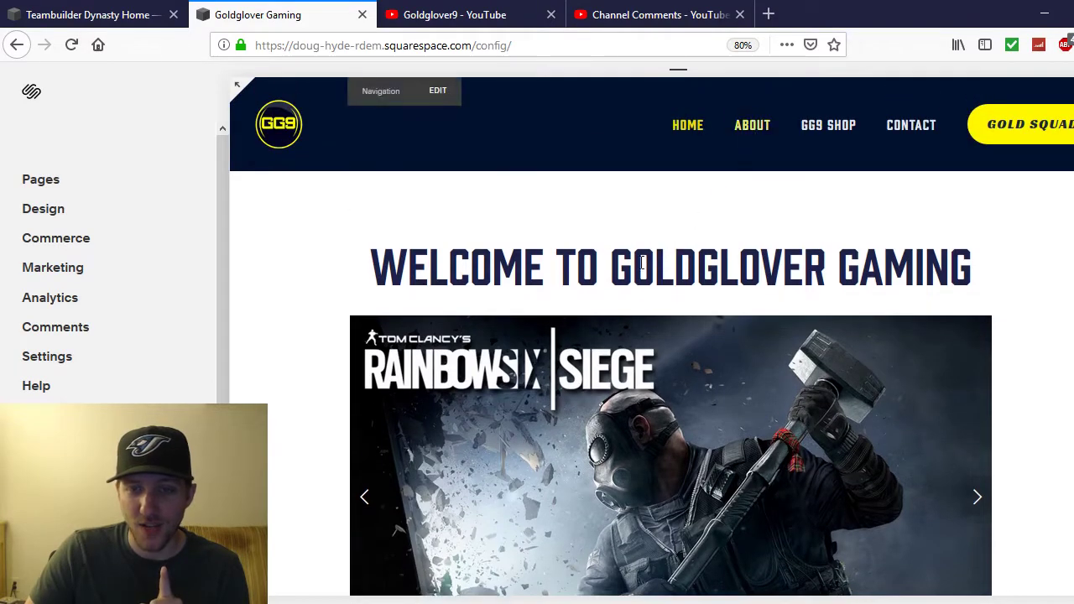
# Bring the slideshow back to the Teambuilder Dynasty slide, leave page editing without saving, and open the Teambuilder Dynasty page
pyautogui.scroll(-3, 479, 396)
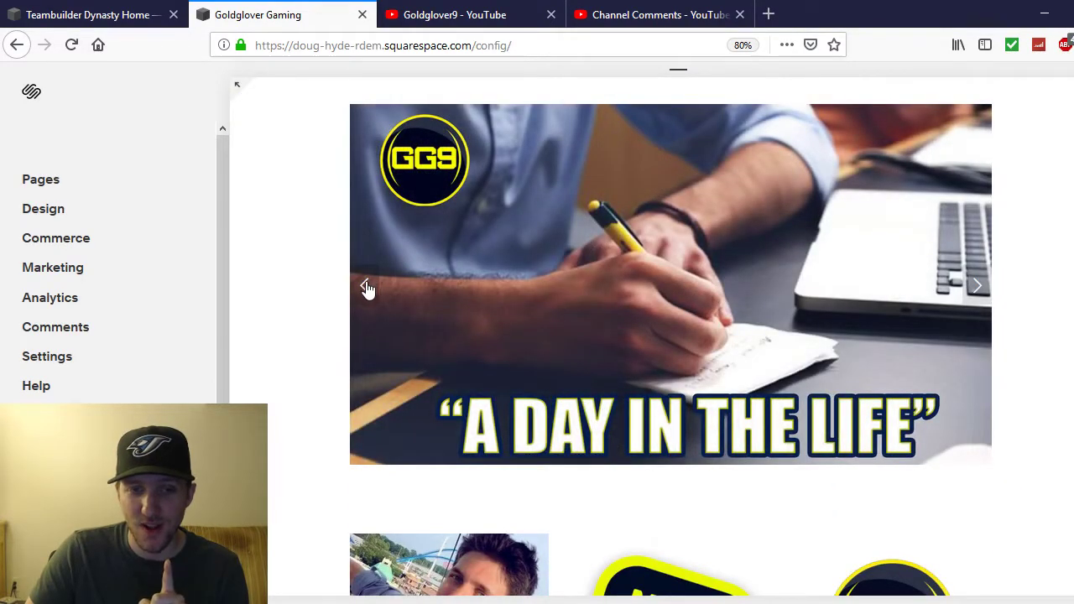
pyautogui.click(368, 287)
pyautogui.click(892, 557)
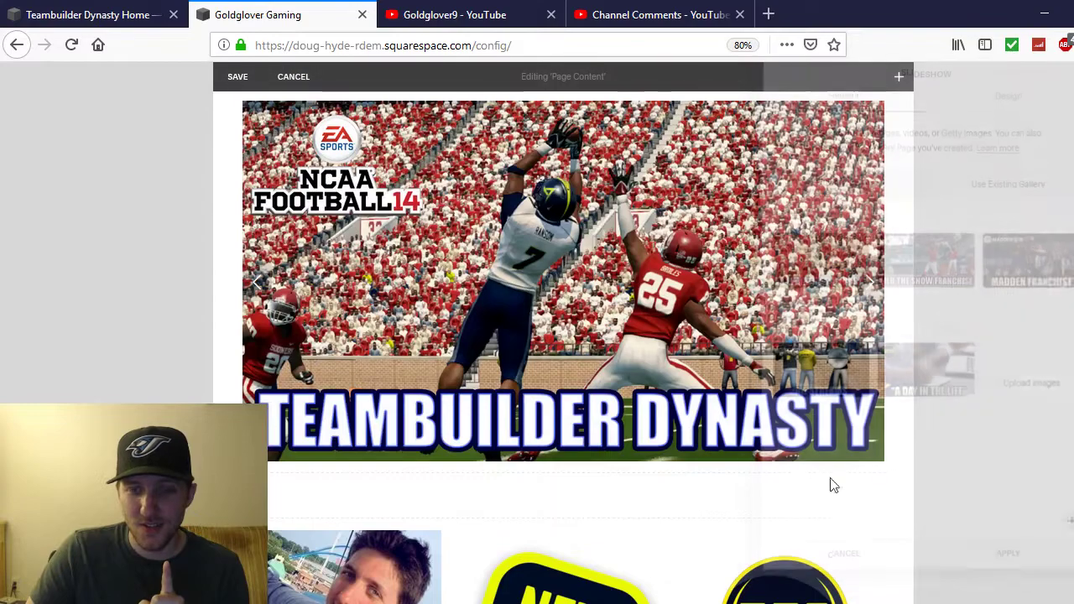
pyautogui.click(294, 78)
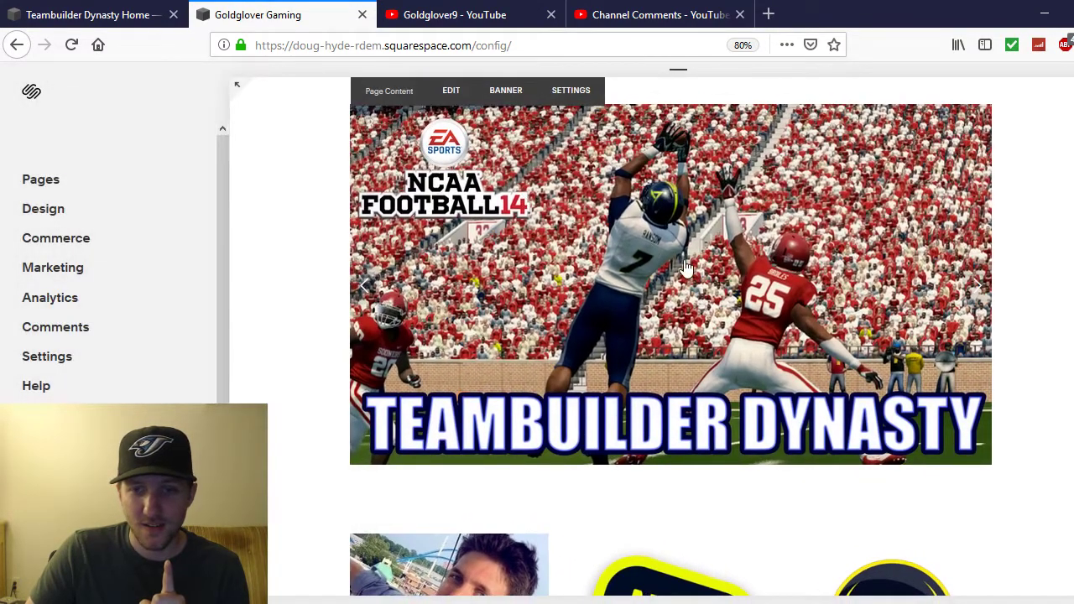
pyautogui.click(686, 267)
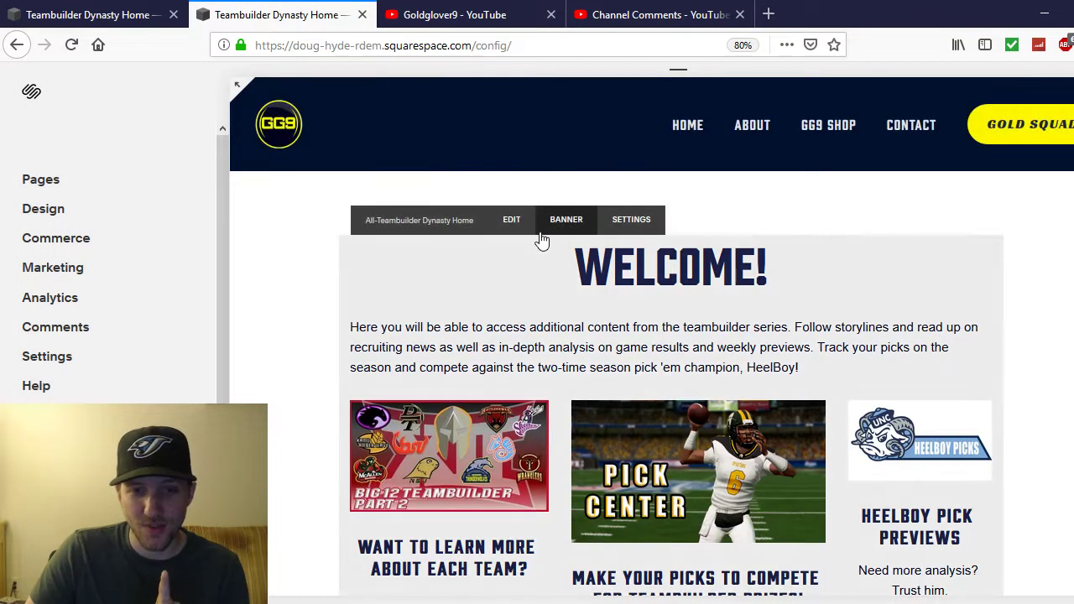
# Open the Teambuilder Team Profiles page, choose the Ardmore Thunderwolves and go to their Meet the Team page
pyautogui.scroll(-3, 541, 241)
pyautogui.click(435, 540)
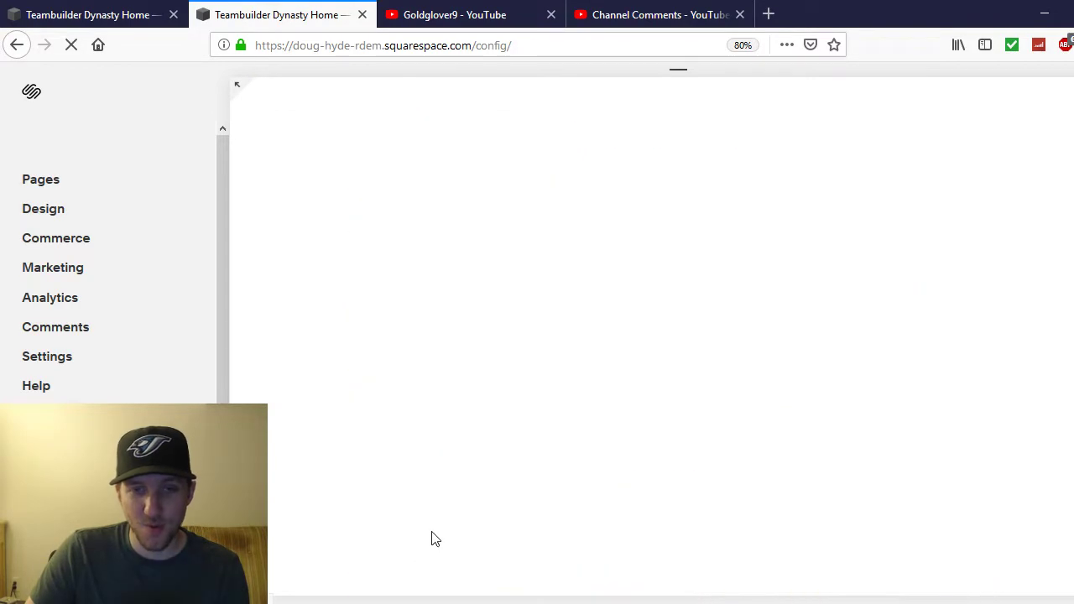
pyautogui.scroll(-3, 474, 280)
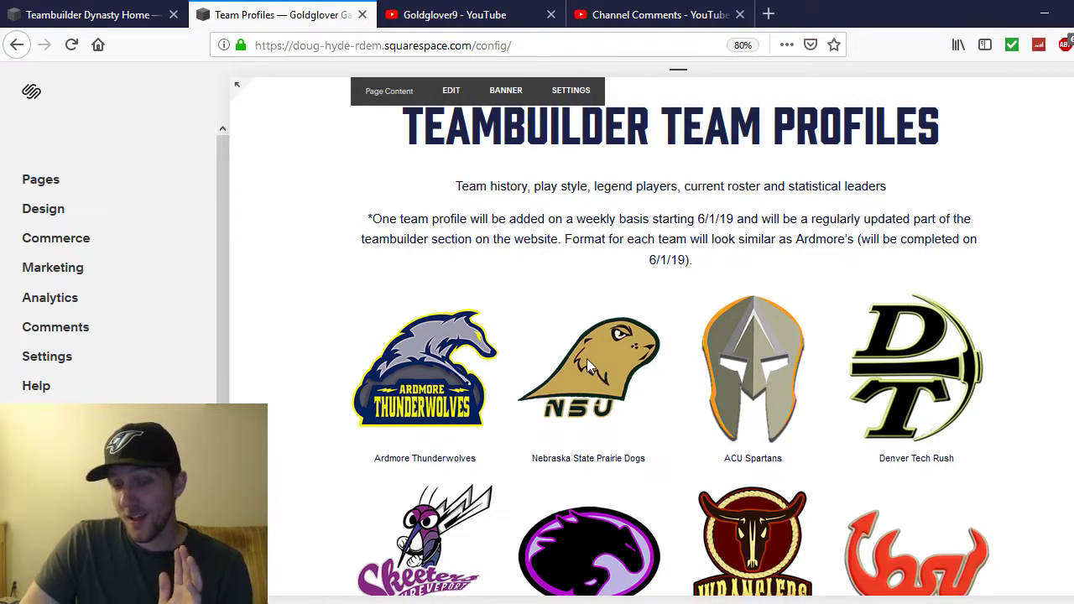
pyautogui.click(436, 376)
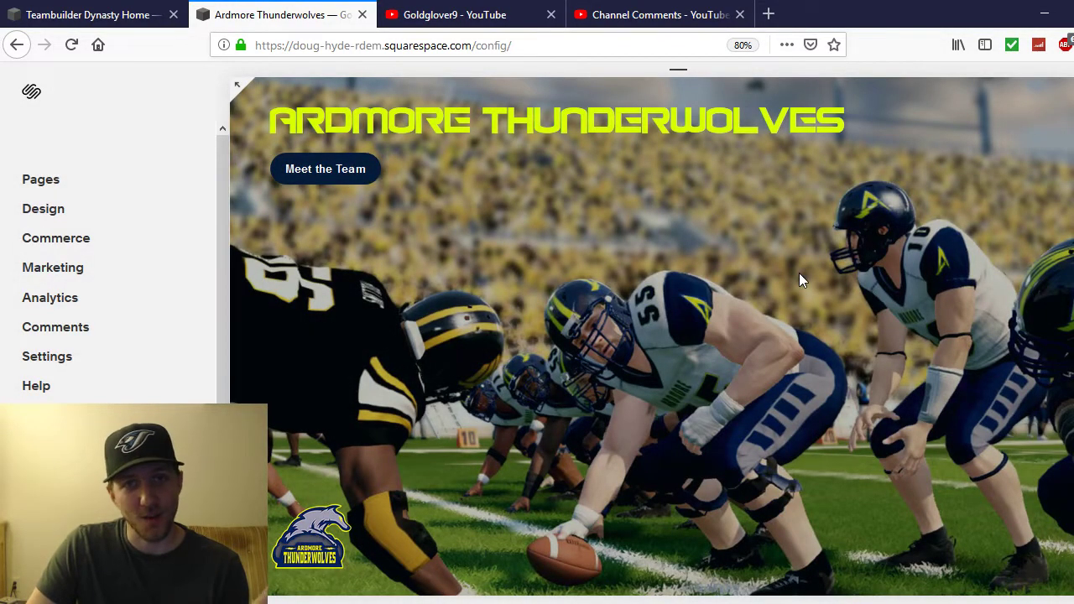
pyautogui.click(350, 174)
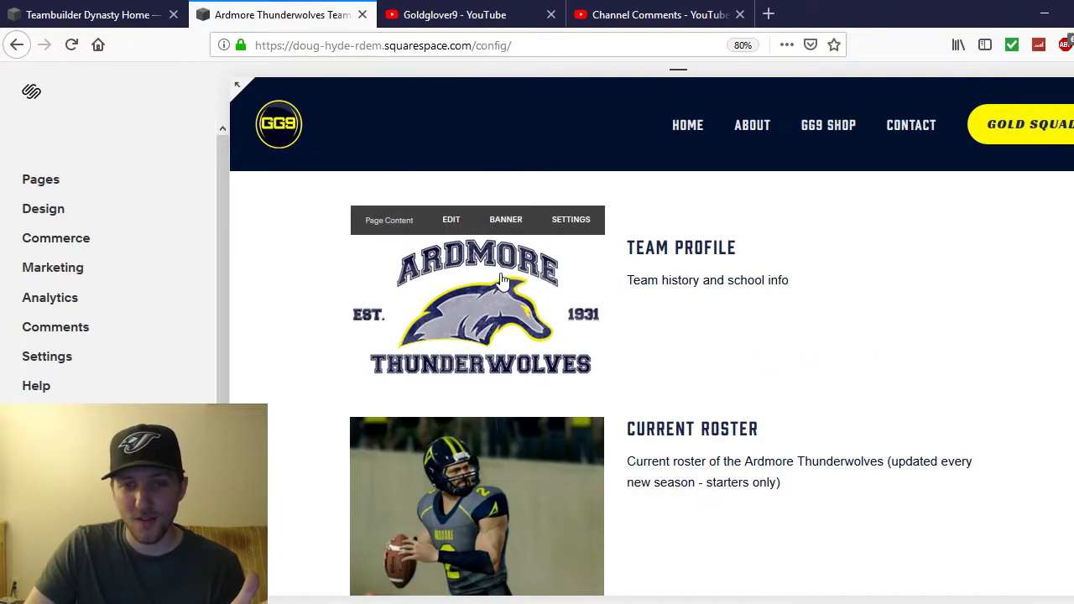
# Look over the Team Profile, Current Roster and Season Statistics sections of the Ardmore Thunderwolves team page
pyautogui.scroll(-1, 519, 299)
pyautogui.scroll(-1, 497, 376)
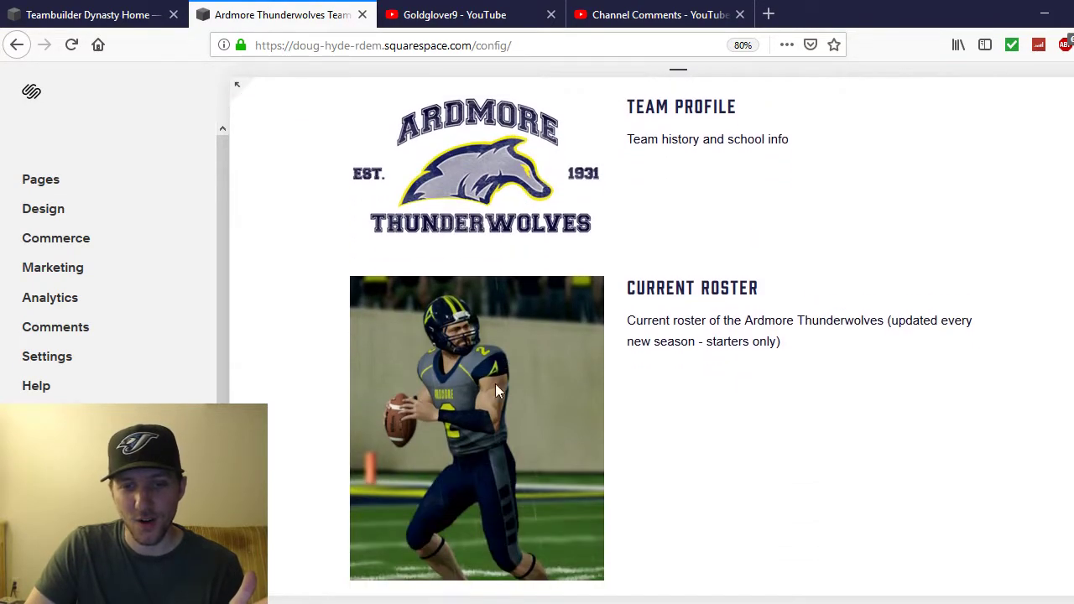
pyautogui.scroll(-1, 505, 317)
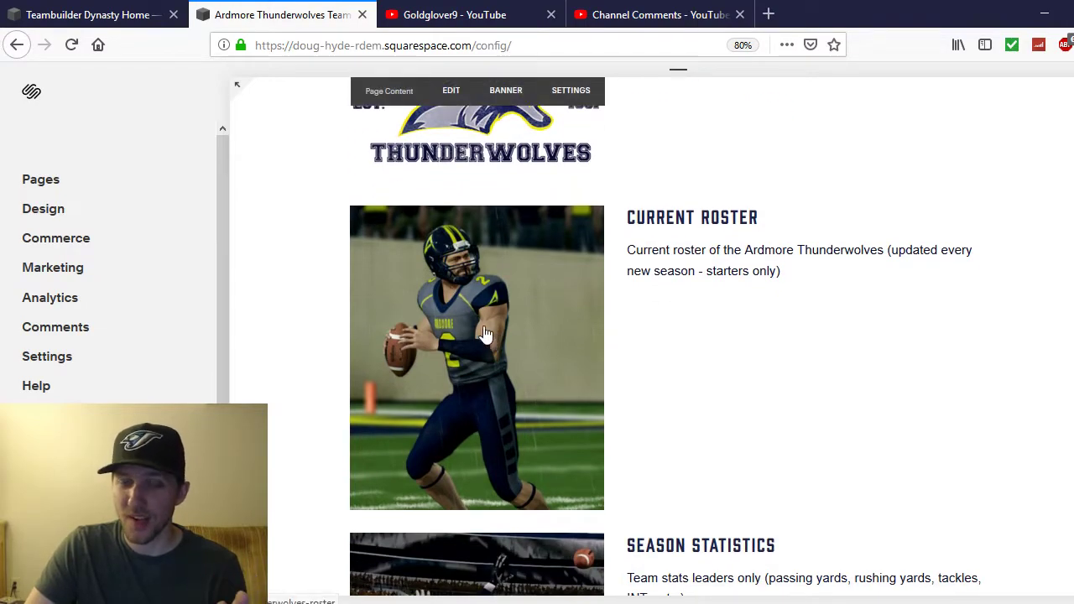
pyautogui.scroll(-3, 493, 340)
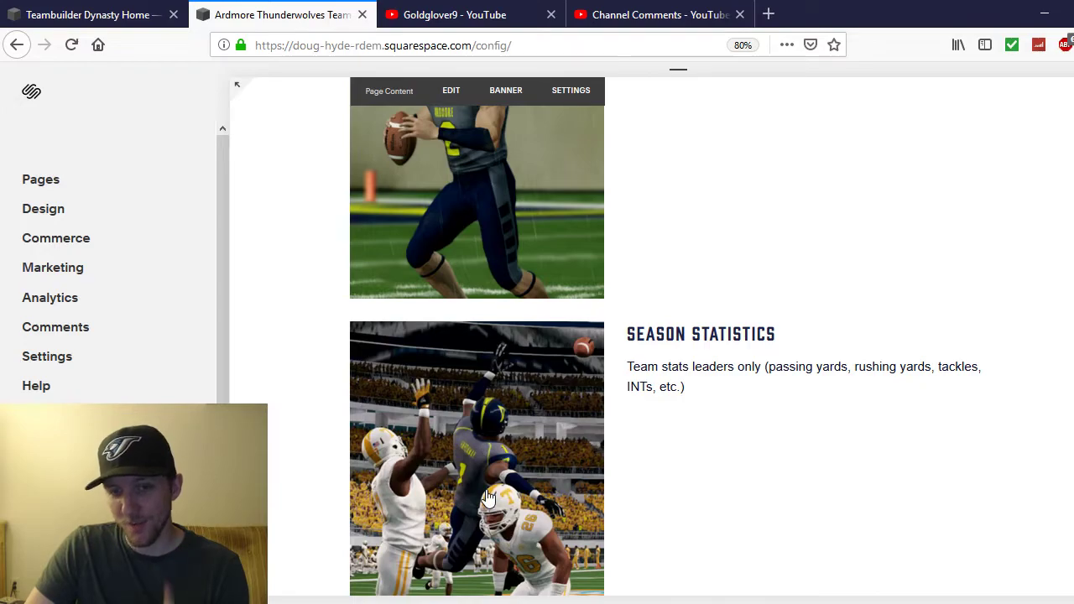
pyautogui.scroll(1, 493, 474)
pyautogui.scroll(5, 495, 476)
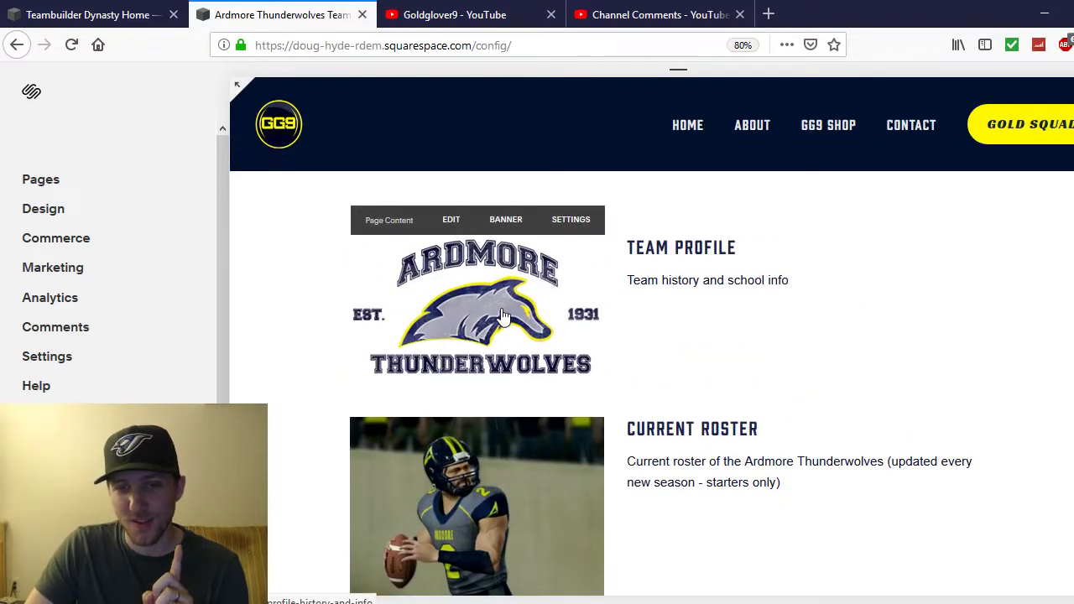
# Open the Ardmore Team Profile and view its hype video, School Info, Team Leaders and Team Legends sections
pyautogui.click(504, 315)
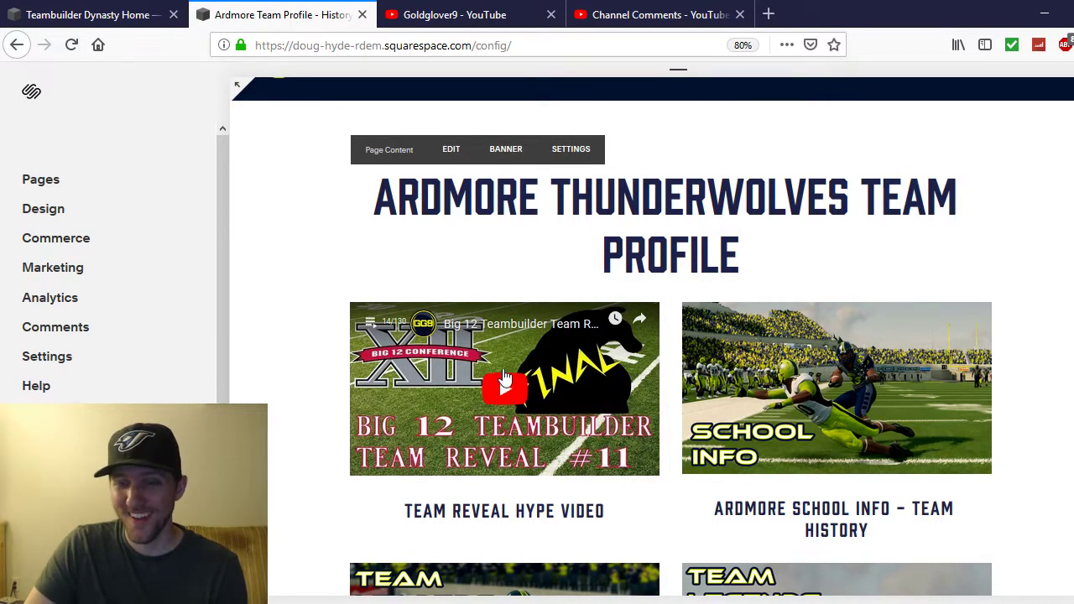
pyautogui.scroll(-3, 709, 409)
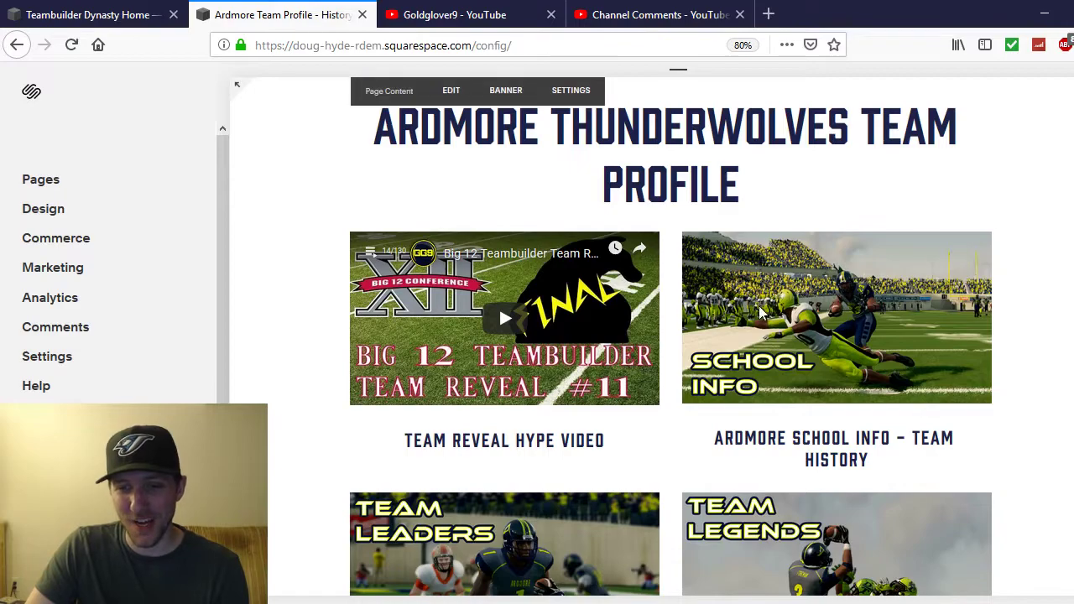
pyautogui.scroll(-3, 551, 331)
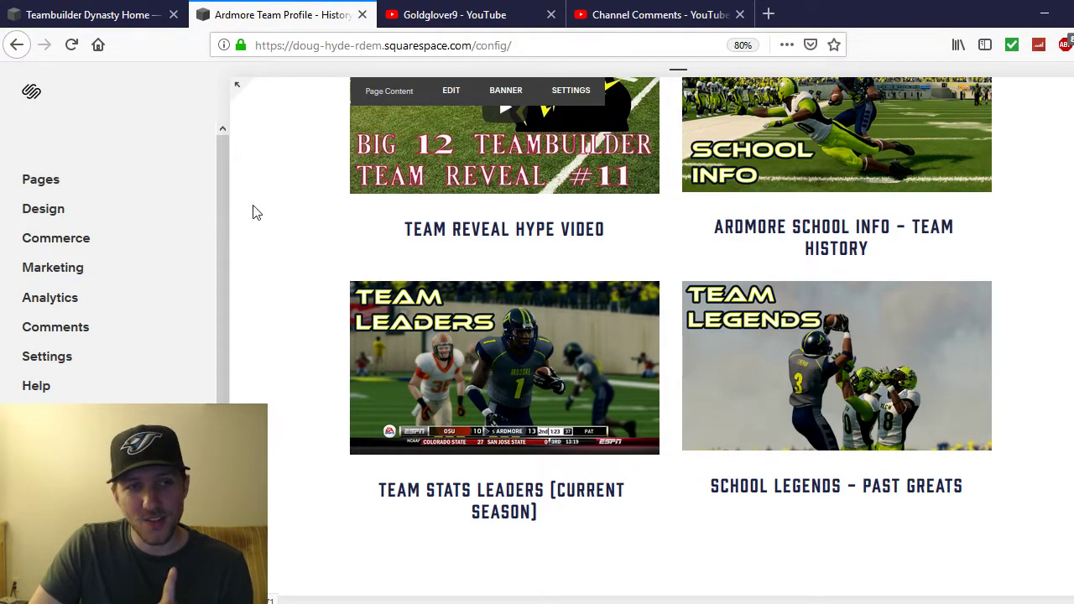
# Go back to the Ardmore team page, open its Current Roster and view the quarterbacks, runningbacks and wide receivers
pyautogui.click(20, 44)
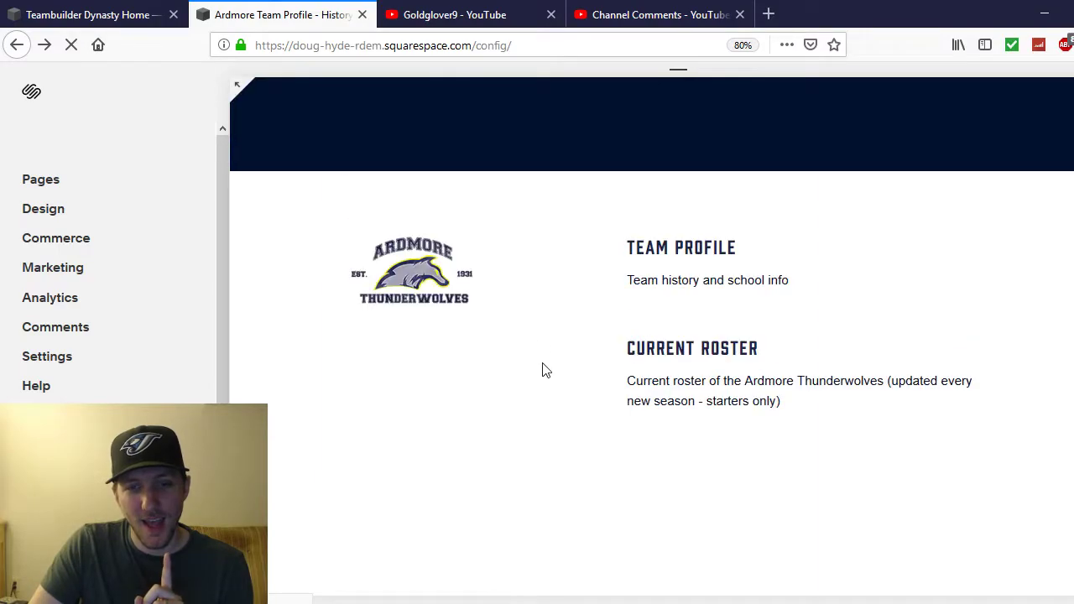
pyautogui.click(485, 406)
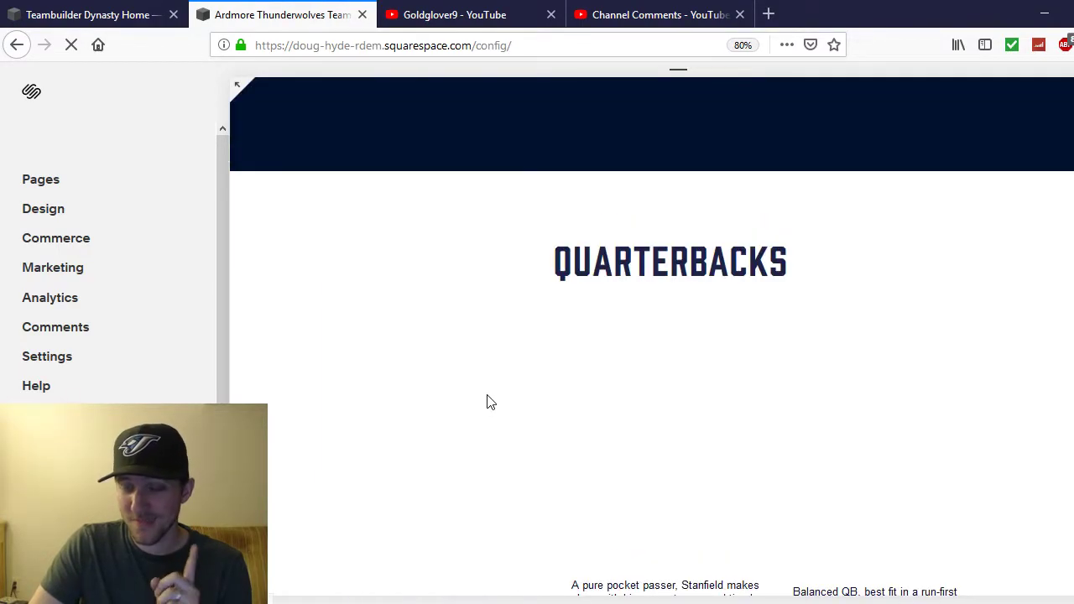
pyautogui.scroll(-5, 973, 232)
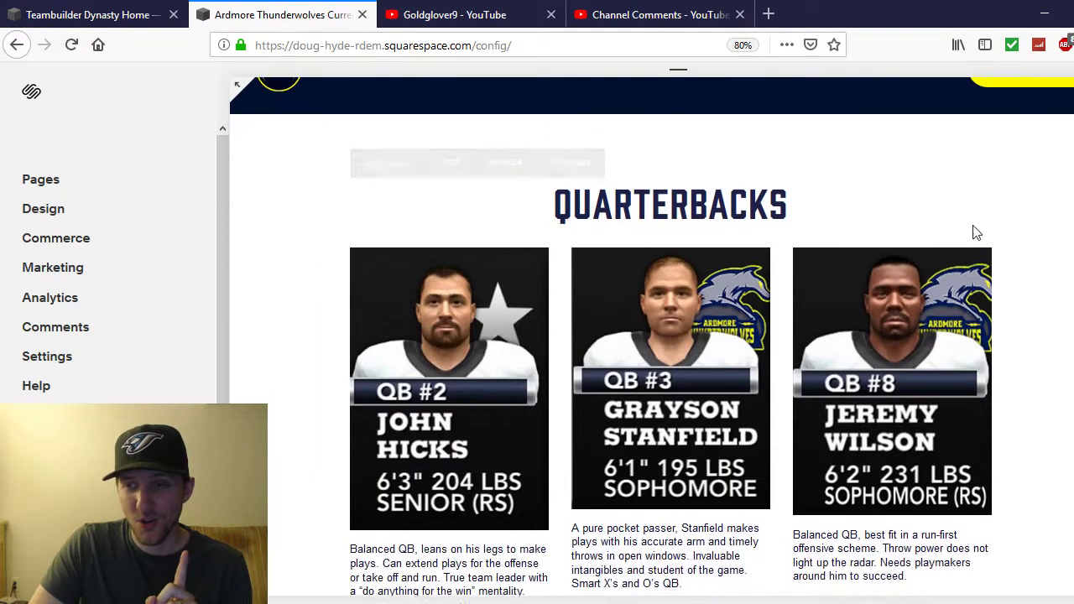
pyautogui.scroll(-2, 671, 335)
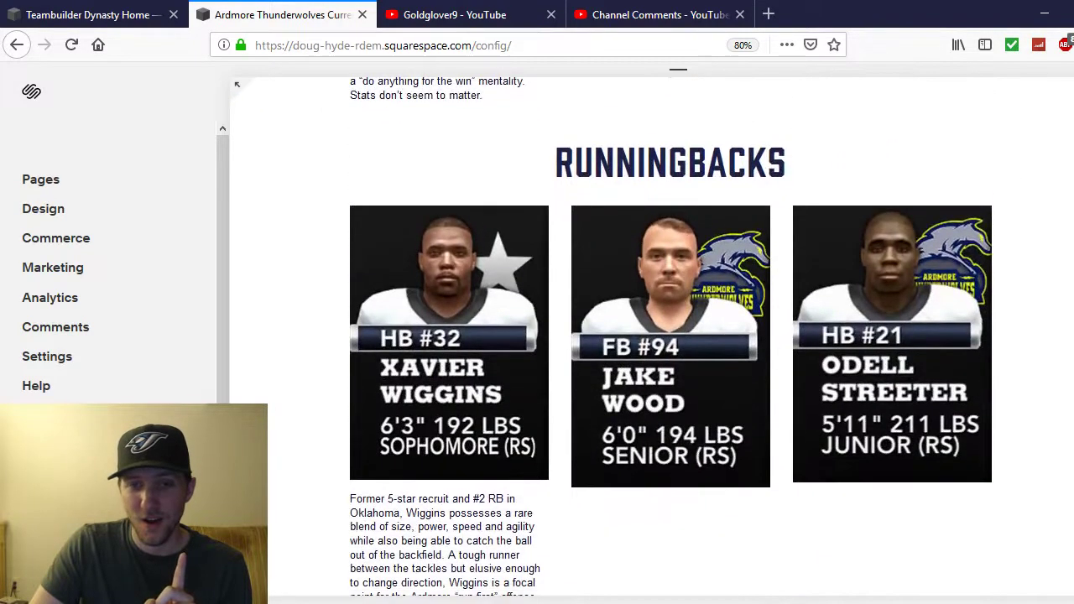
pyautogui.scroll(-4, 672, 336)
pyautogui.scroll(-4, 672, 336)
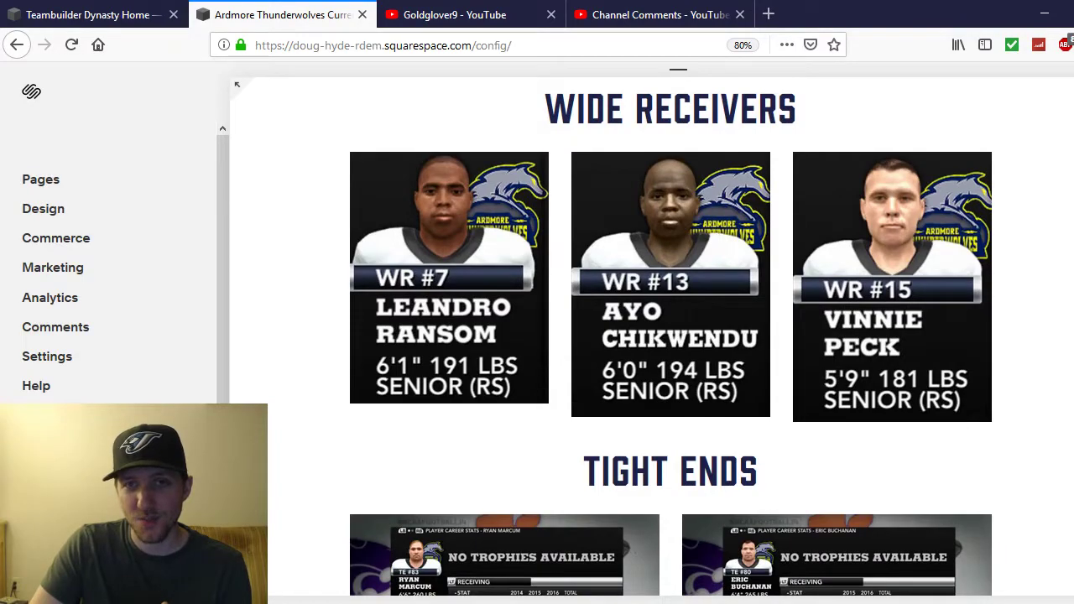
# Examine the tight ends, offensive line, defensive line and linebackers on the Ardmore Current Roster page
pyautogui.scroll(-4, 672, 336)
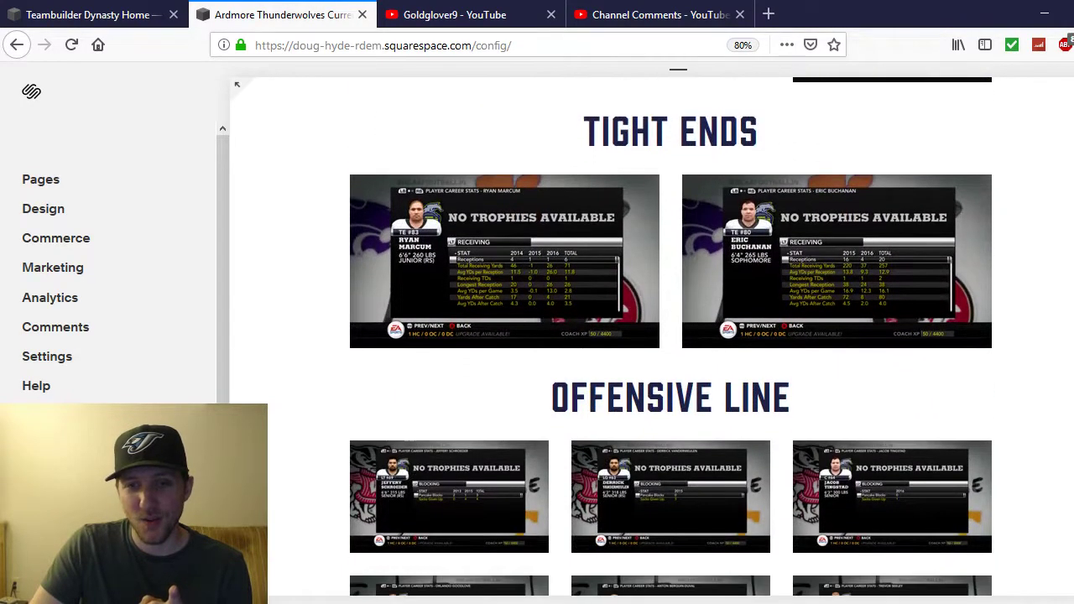
pyautogui.scroll(-1, 736, 207)
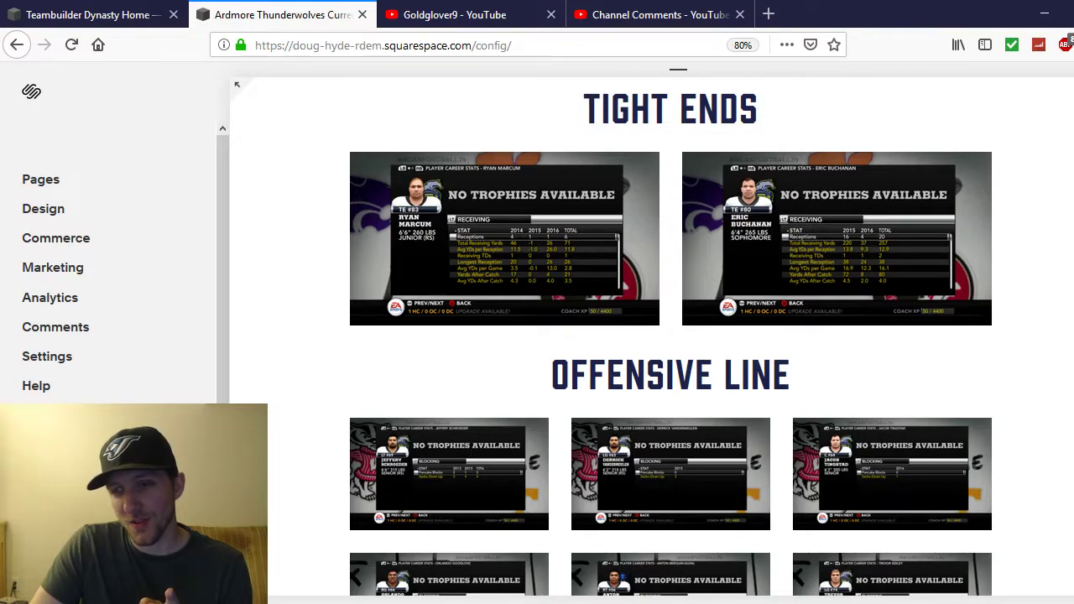
pyautogui.scroll(5, 695, 304)
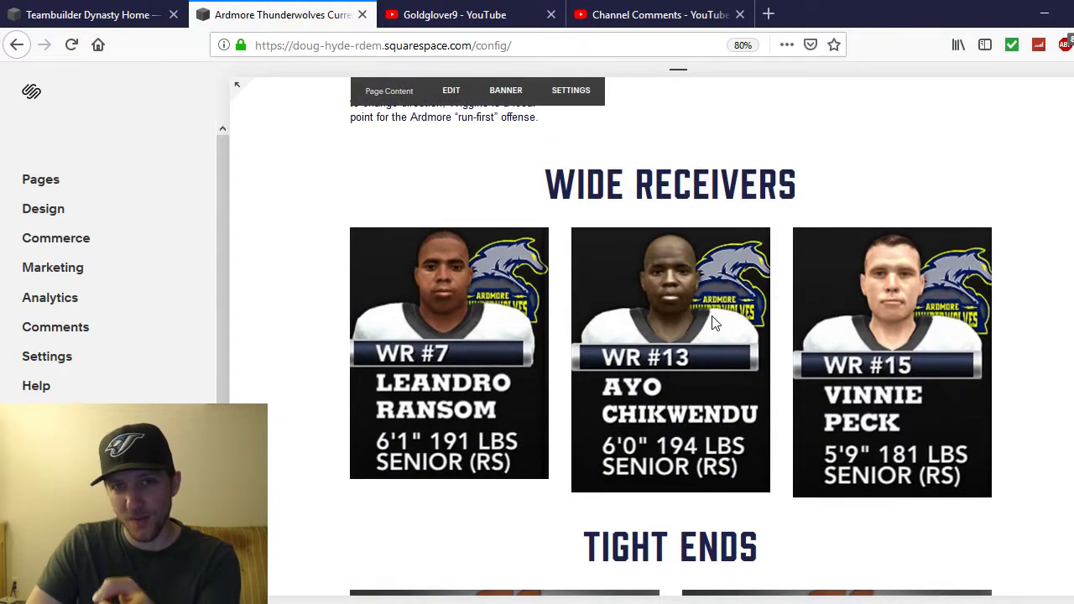
pyautogui.scroll(-5, 1068, 300)
pyautogui.scroll(-5, 671, 336)
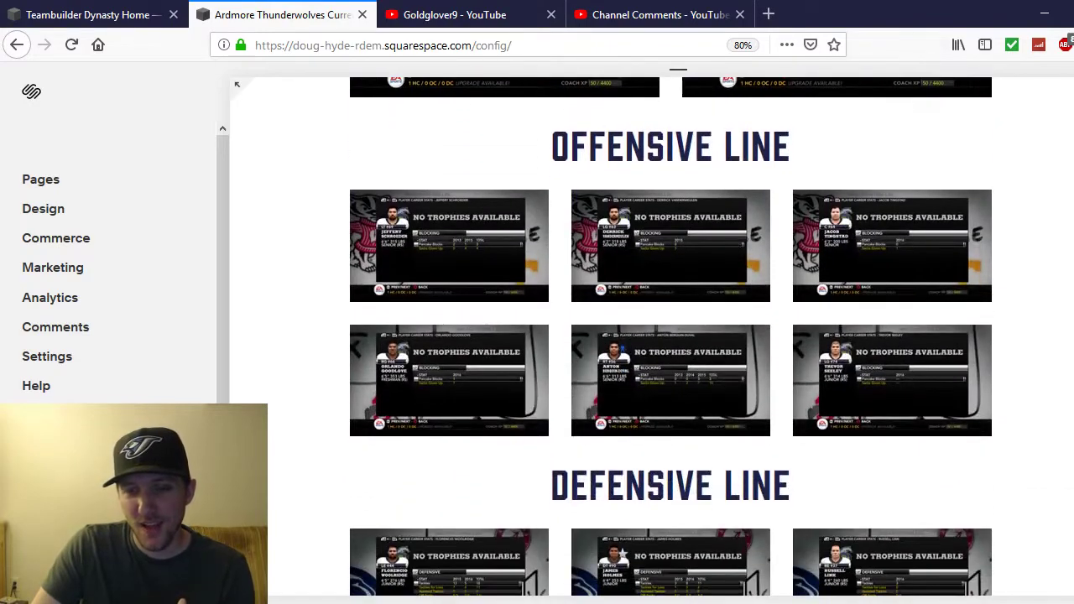
pyautogui.scroll(-2, 671, 336)
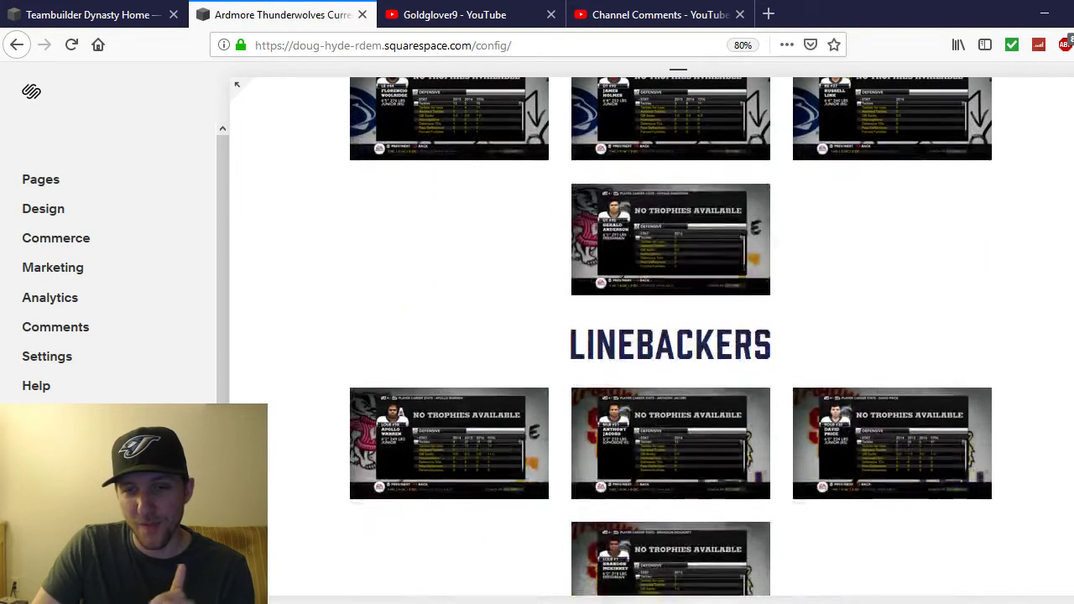
pyautogui.scroll(-1, 672, 335)
pyautogui.scroll(-2, 360, 318)
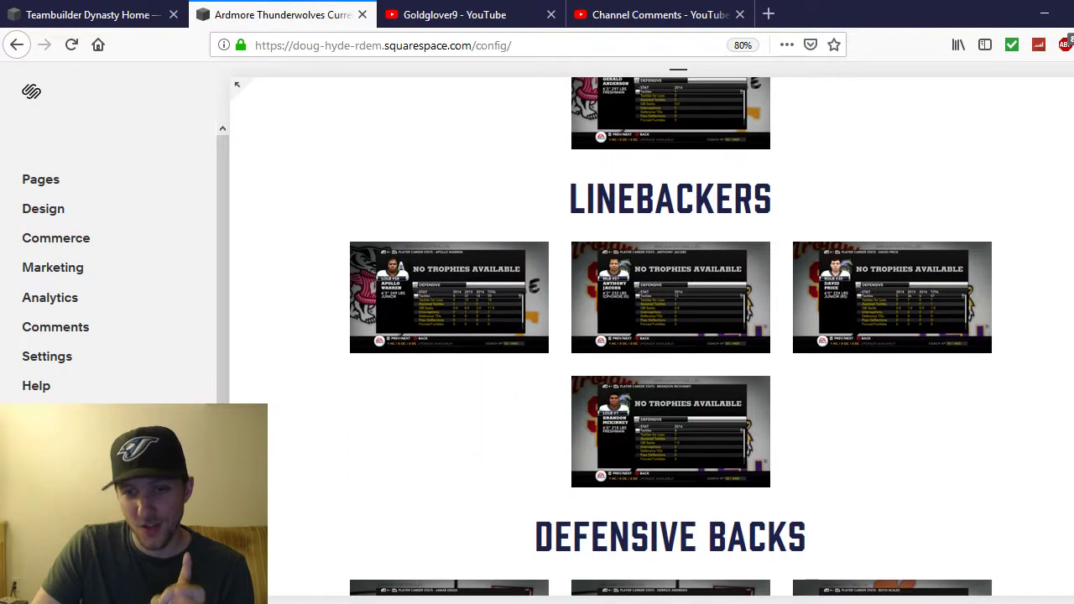
# Review the wide receiver, runningback and quarterback cards and the player descriptions on the roster page again
pyautogui.scroll(10, 360, 317)
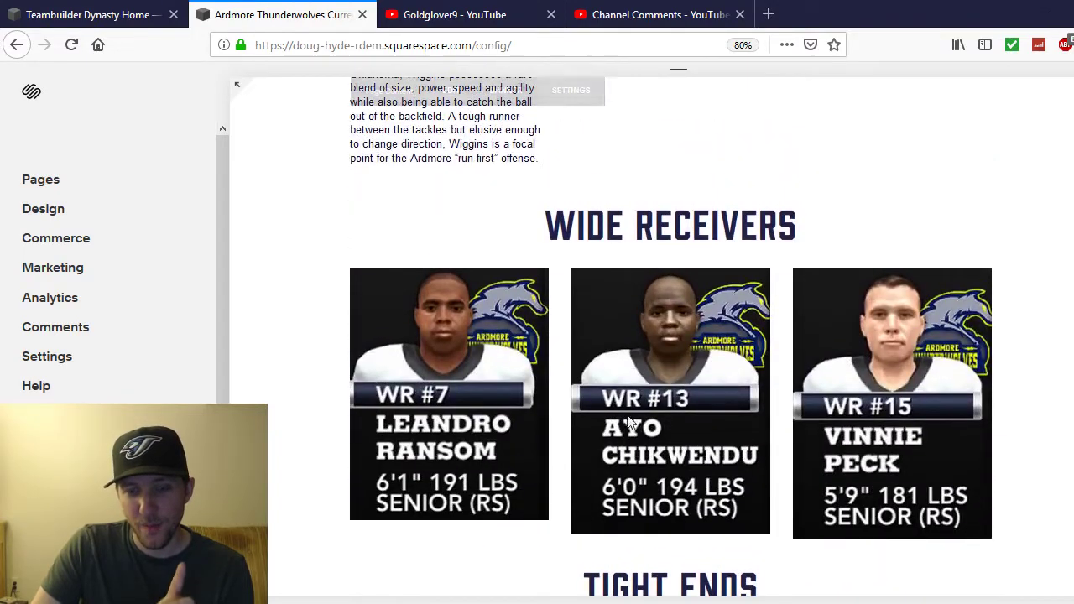
pyautogui.scroll(8, 482, 372)
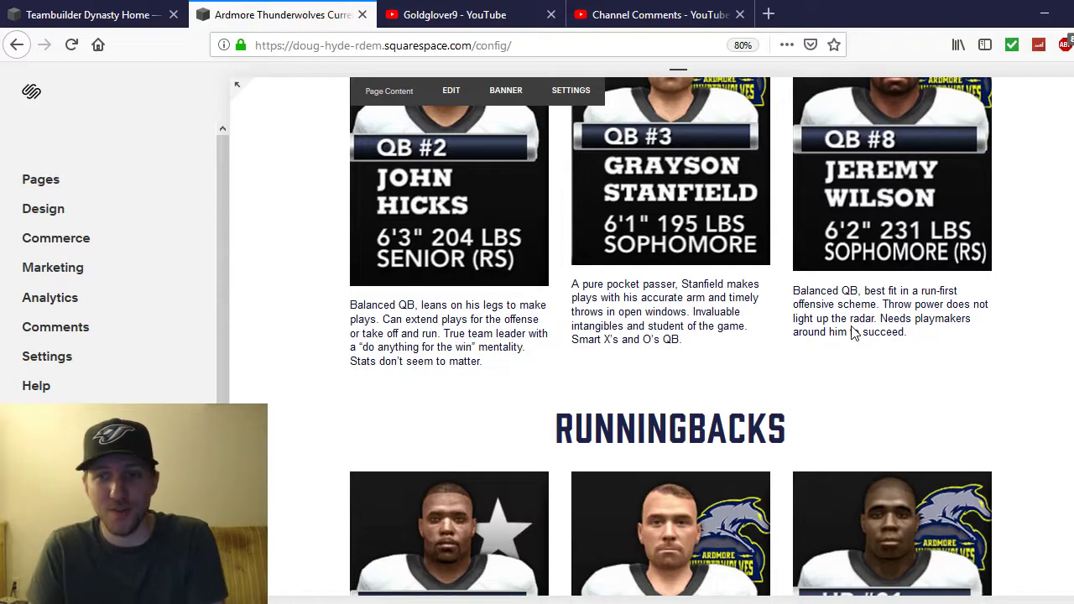
pyautogui.scroll(-3, 814, 327)
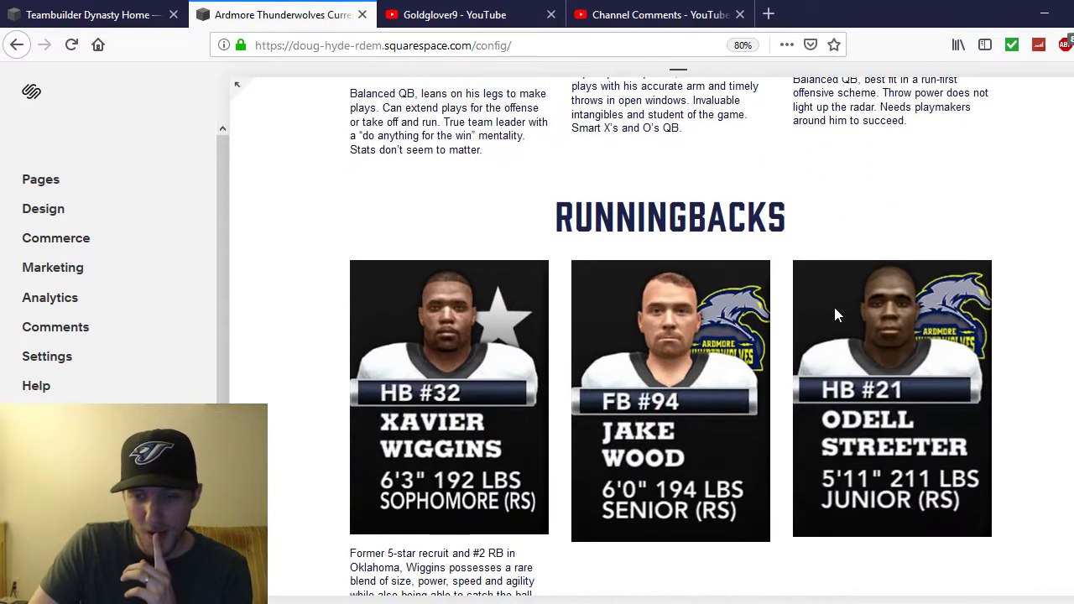
pyautogui.scroll(6, 834, 307)
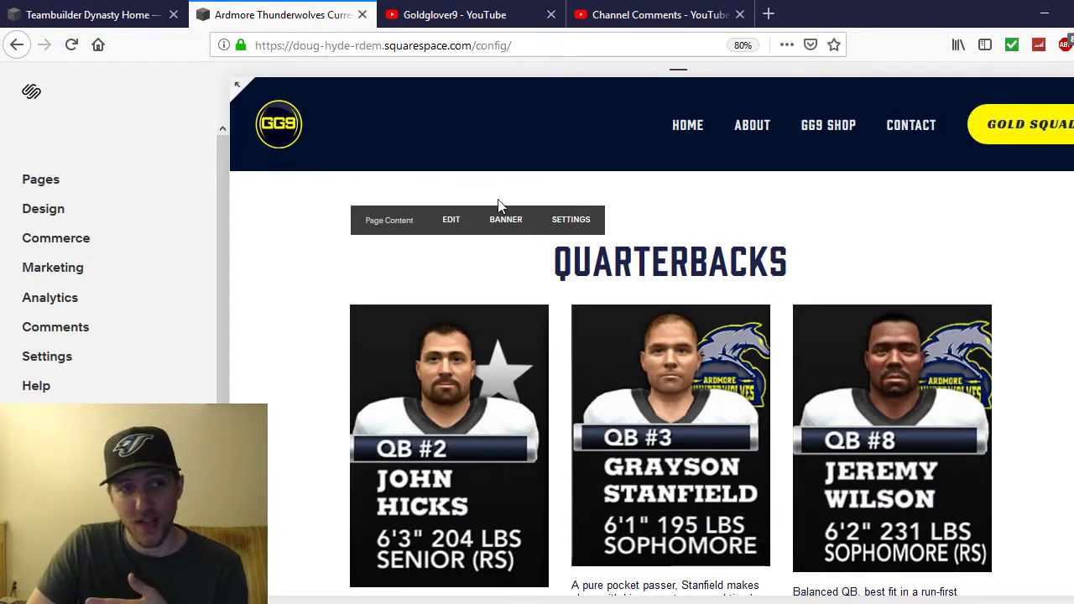
# Return to the Ardmore Thunderwolves team page and open its Season Statistics
pyautogui.click(19, 46)
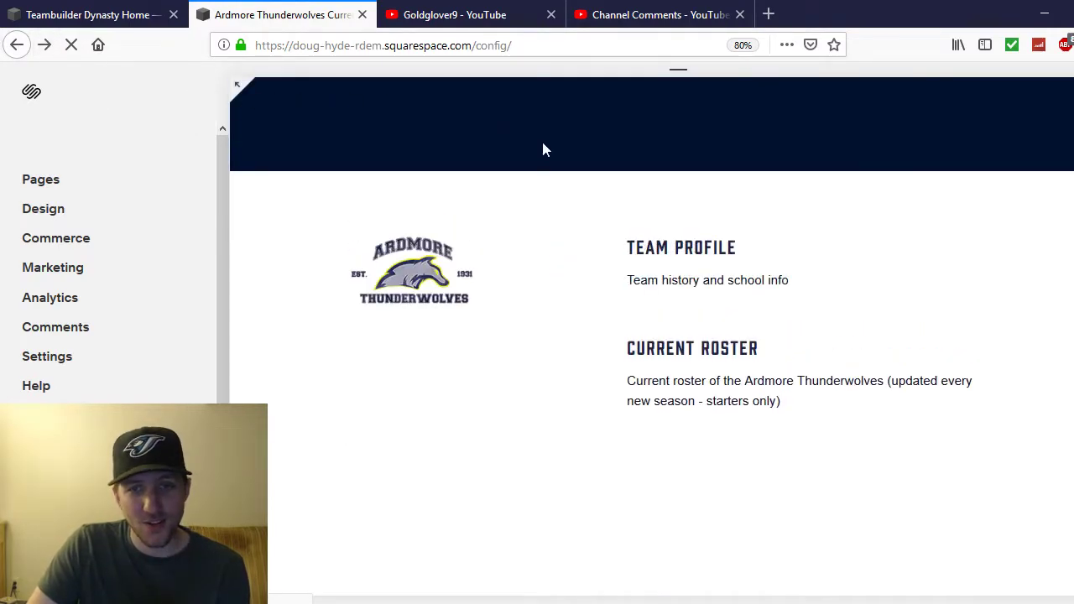
pyautogui.scroll(-2, 649, 316)
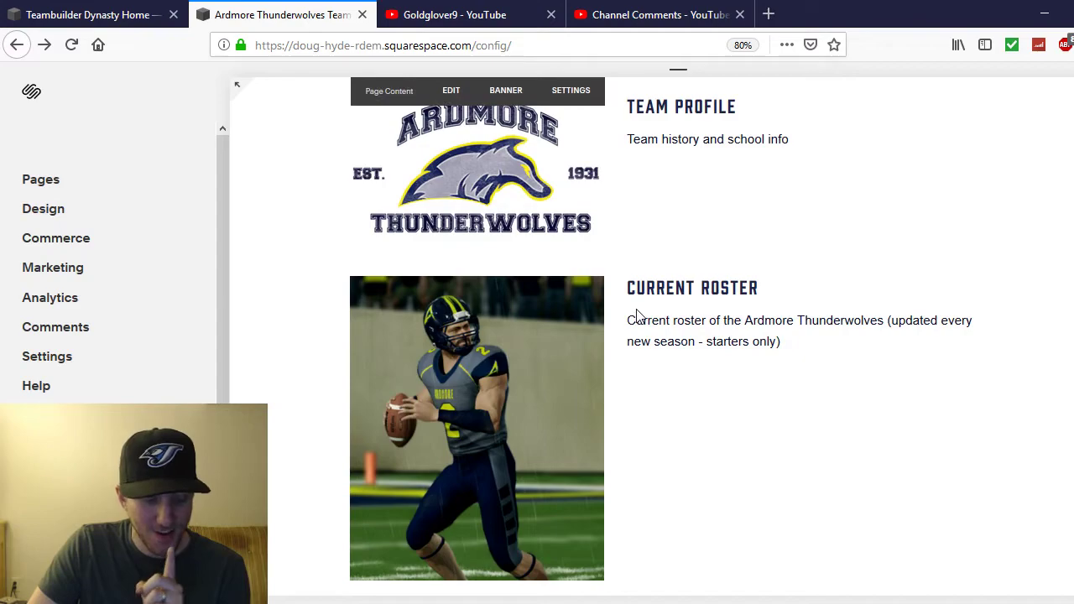
pyautogui.scroll(-5, 650, 319)
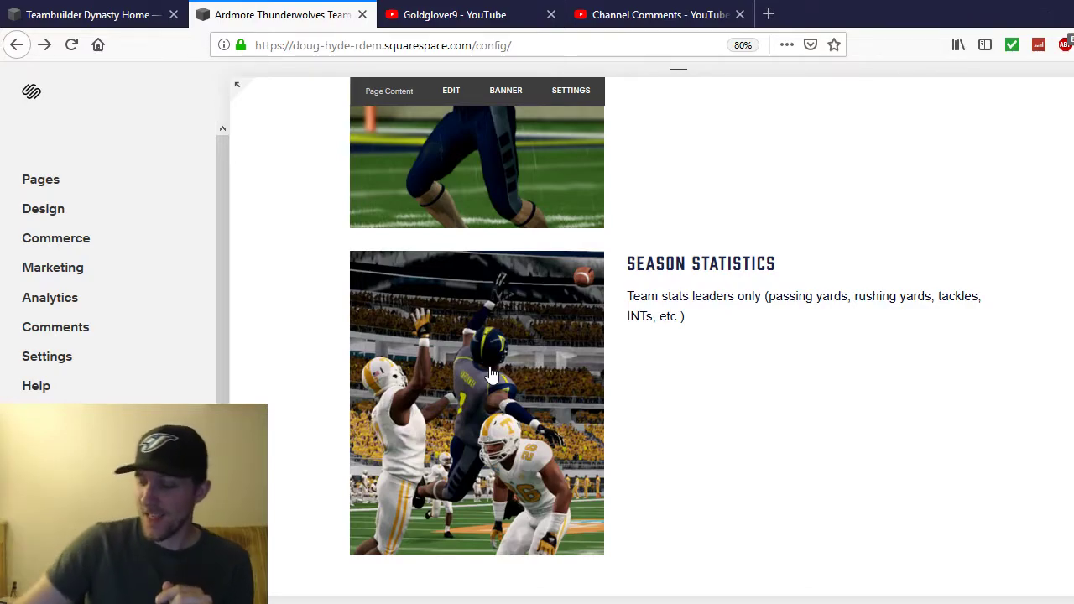
pyautogui.press('F5')
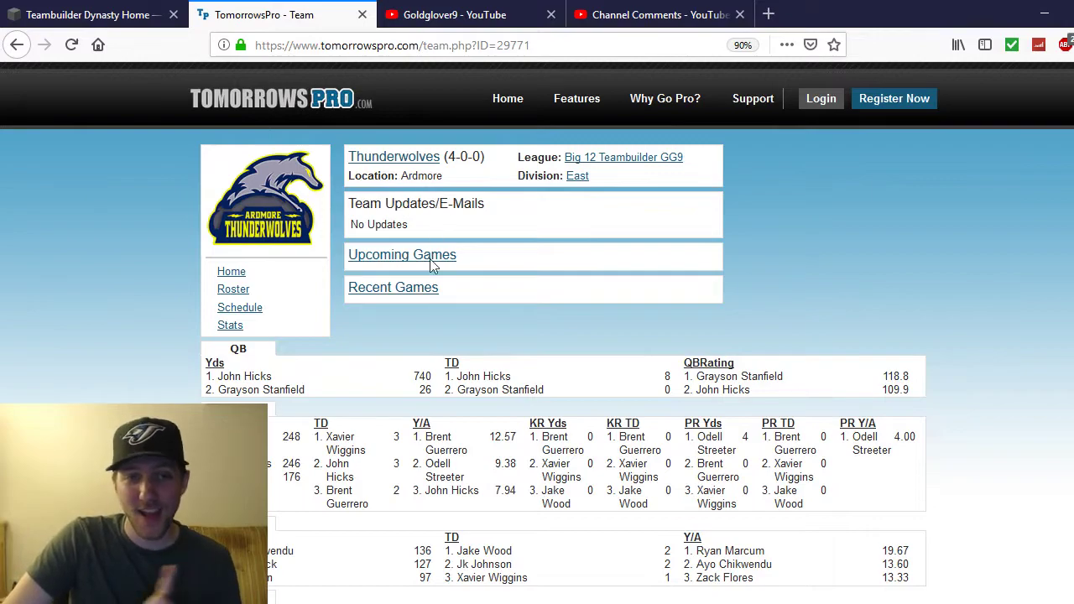
# Look over the Thunderwolves' statistical leaders, then briefly open the Big 12 Teambuilder GG9 league link and return to the team page
pyautogui.scroll(-2, 351, 329)
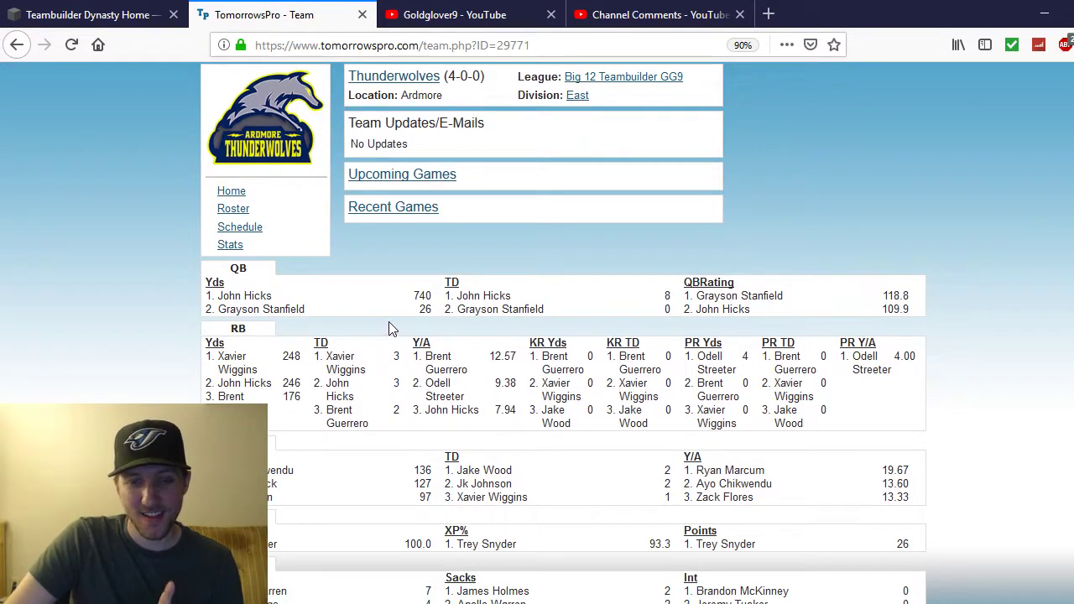
pyautogui.click(246, 197)
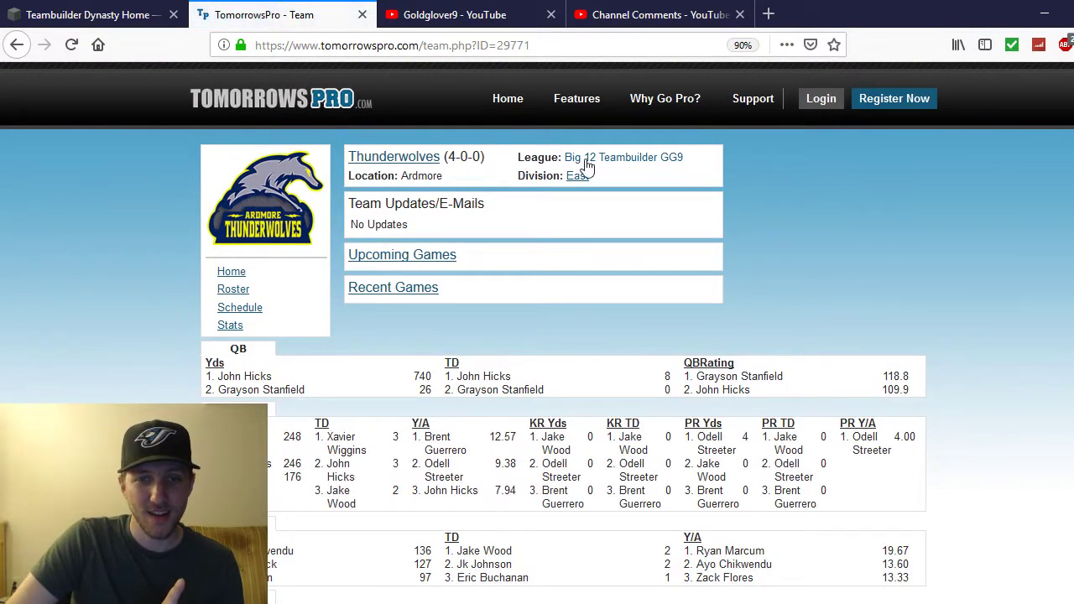
pyautogui.click(592, 165)
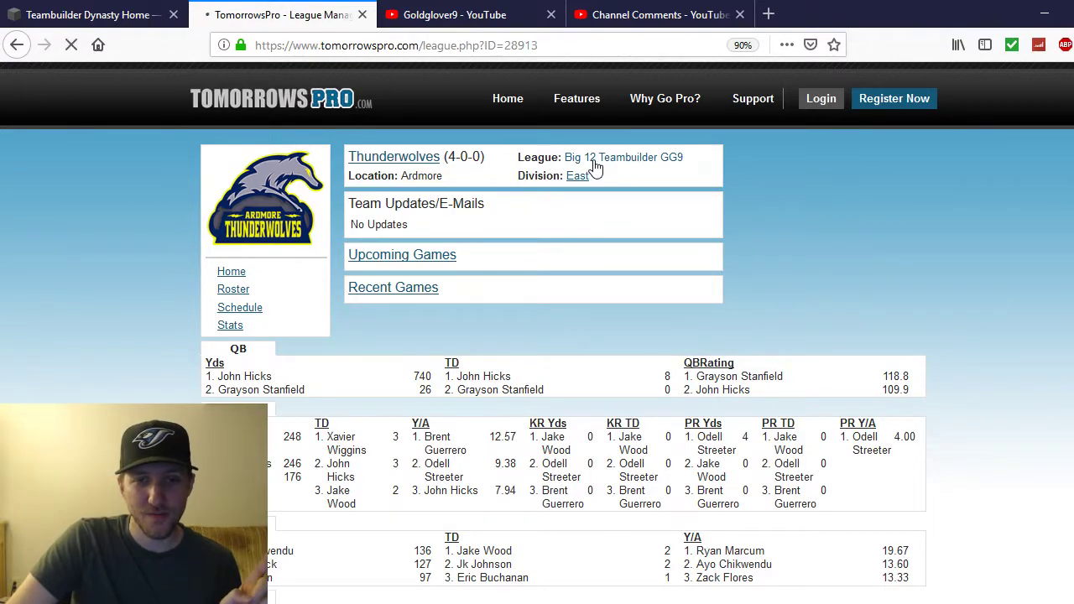
pyautogui.click(16, 46)
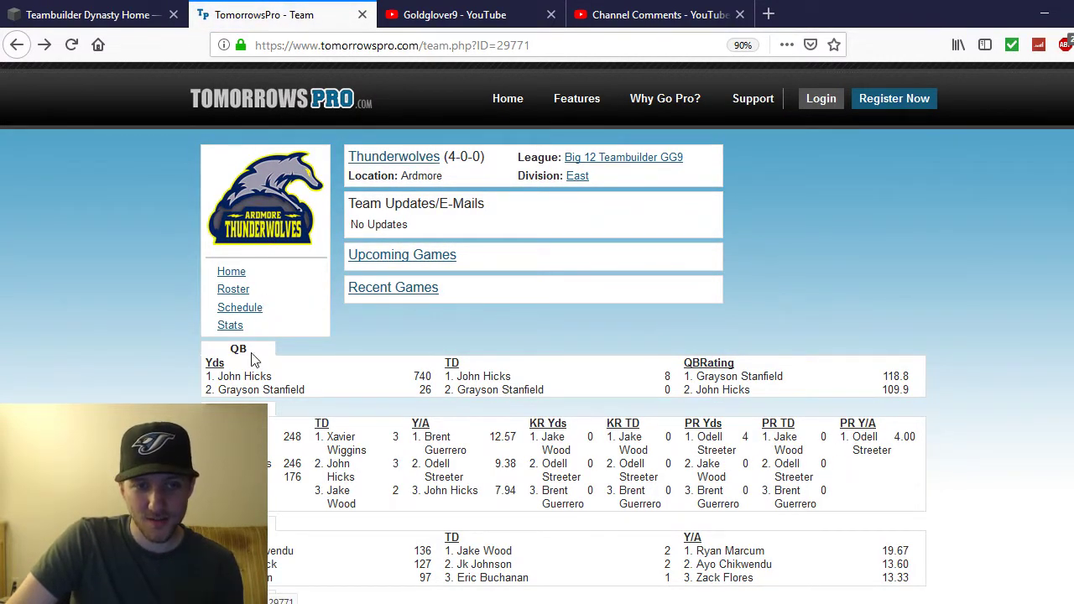
# Open the Thunderwolves Roster in a new browser tab, read through the full Spring 2019 player list and close that tab
pyautogui.rightClick(238, 290)
pyautogui.click(270, 300)
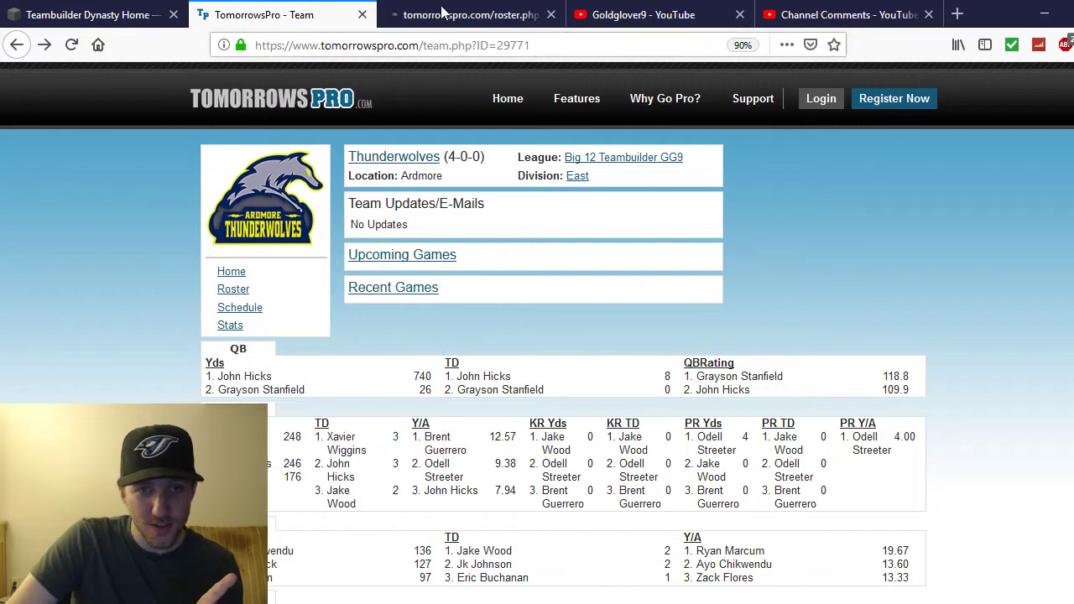
pyautogui.click(451, 10)
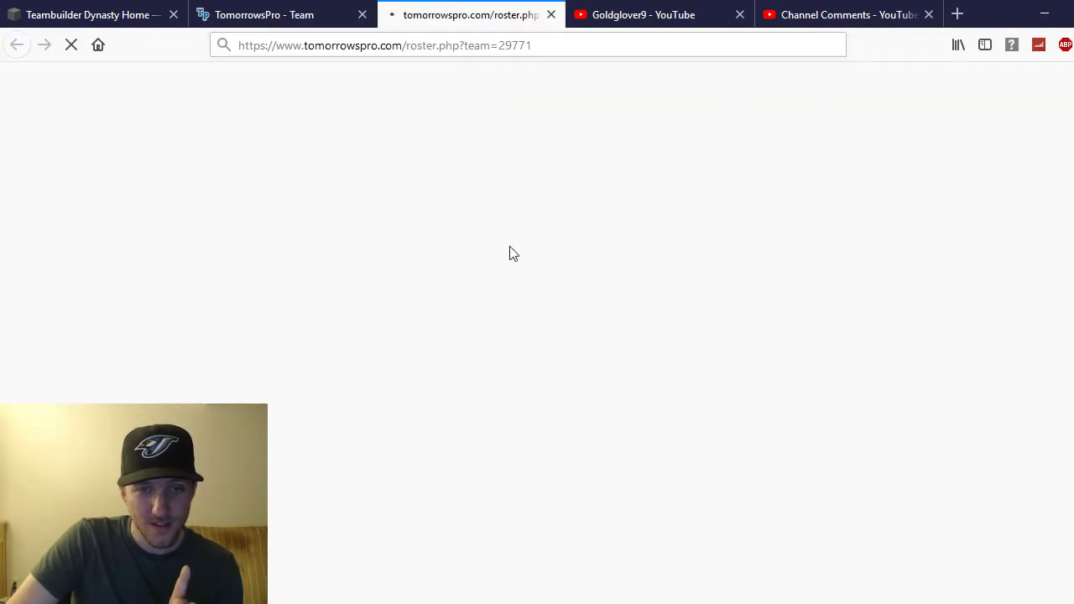
pyautogui.scroll(-3, 508, 336)
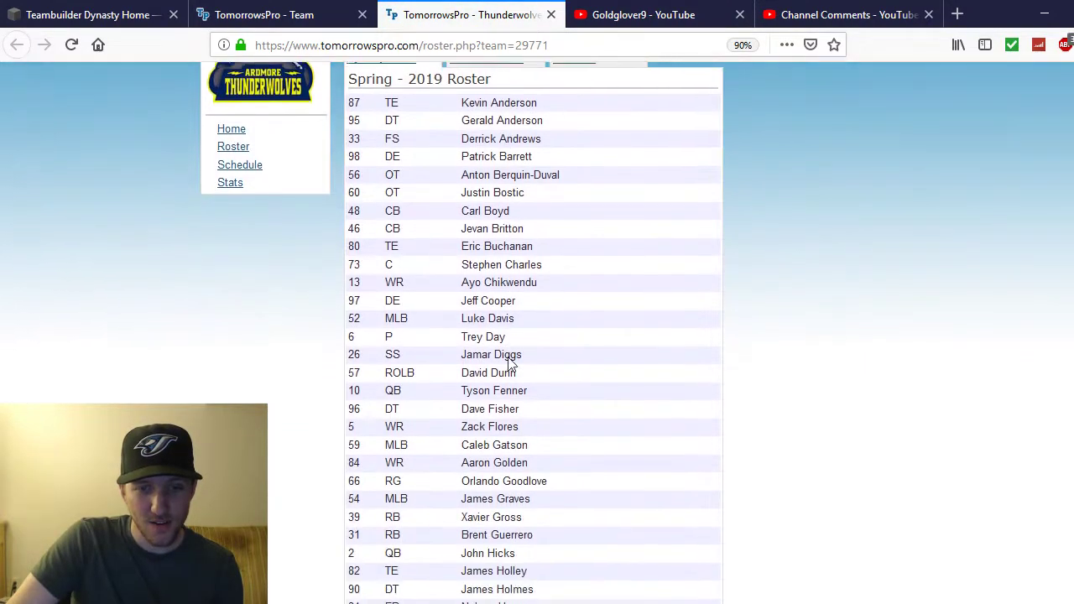
pyautogui.scroll(-2, 478, 294)
pyautogui.scroll(-2, 514, 336)
pyautogui.scroll(-10, 512, 436)
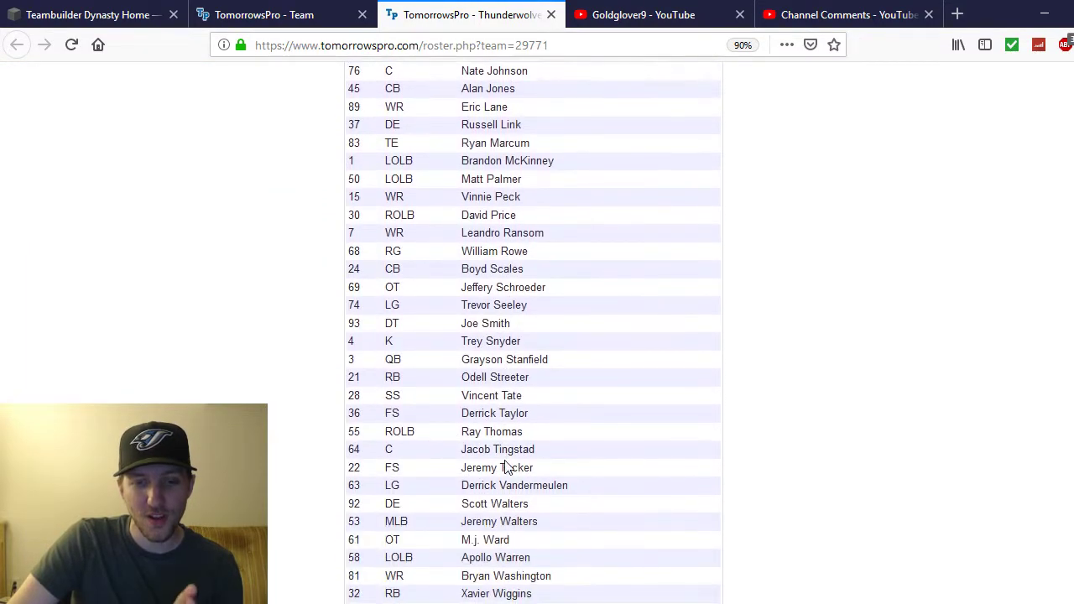
pyautogui.scroll(-4, 506, 467)
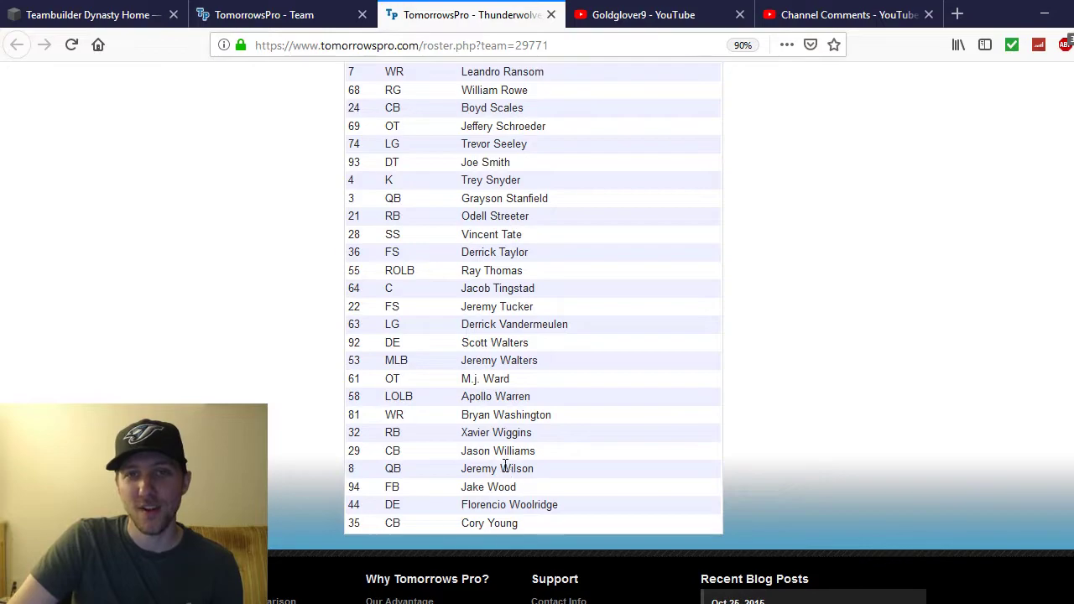
pyautogui.scroll(15, 506, 470)
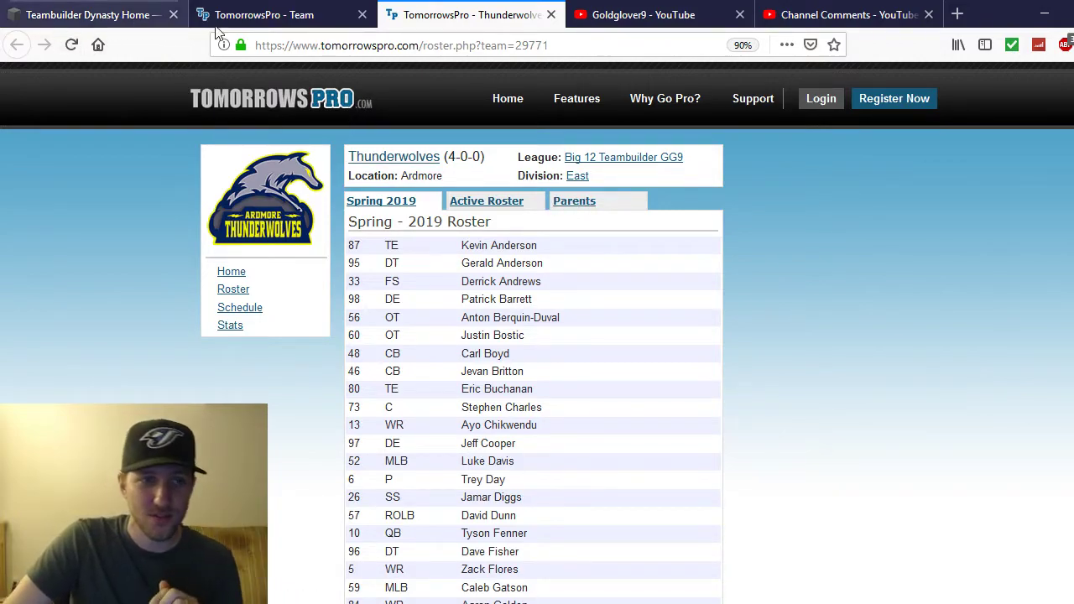
pyautogui.click(551, 14)
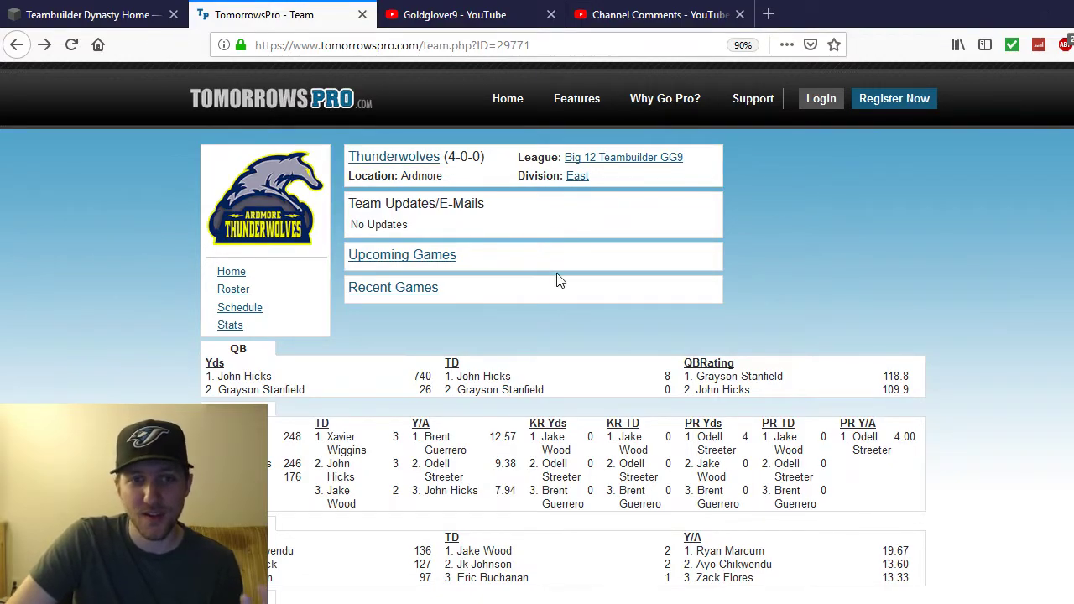
# Open the Big 12 Teambuilder GG9 league page and point out the quarterback passing yards leader
pyautogui.click(599, 164)
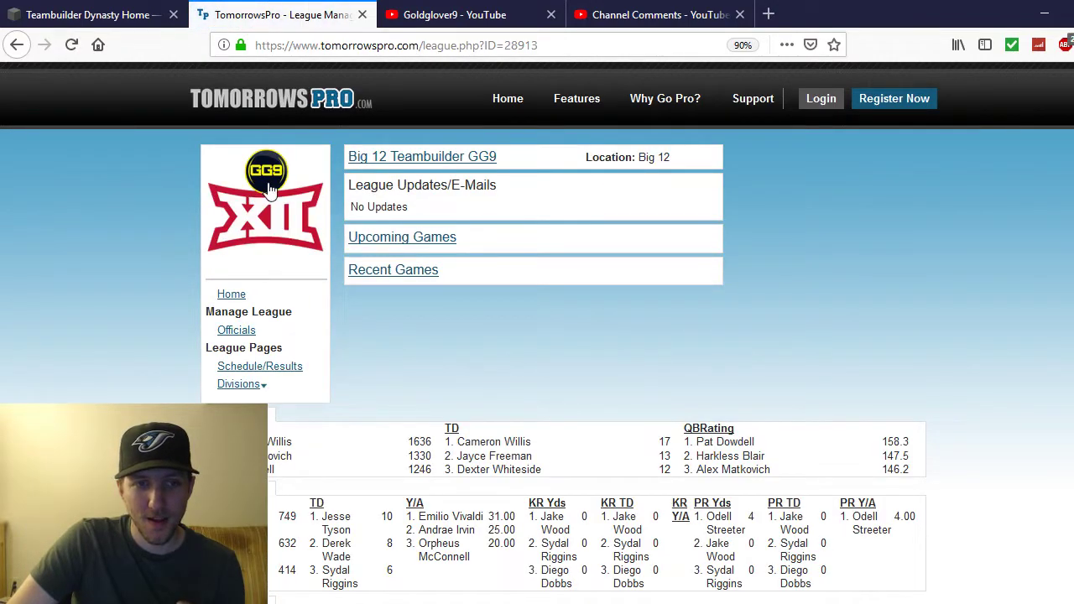
pyautogui.scroll(-2, 348, 362)
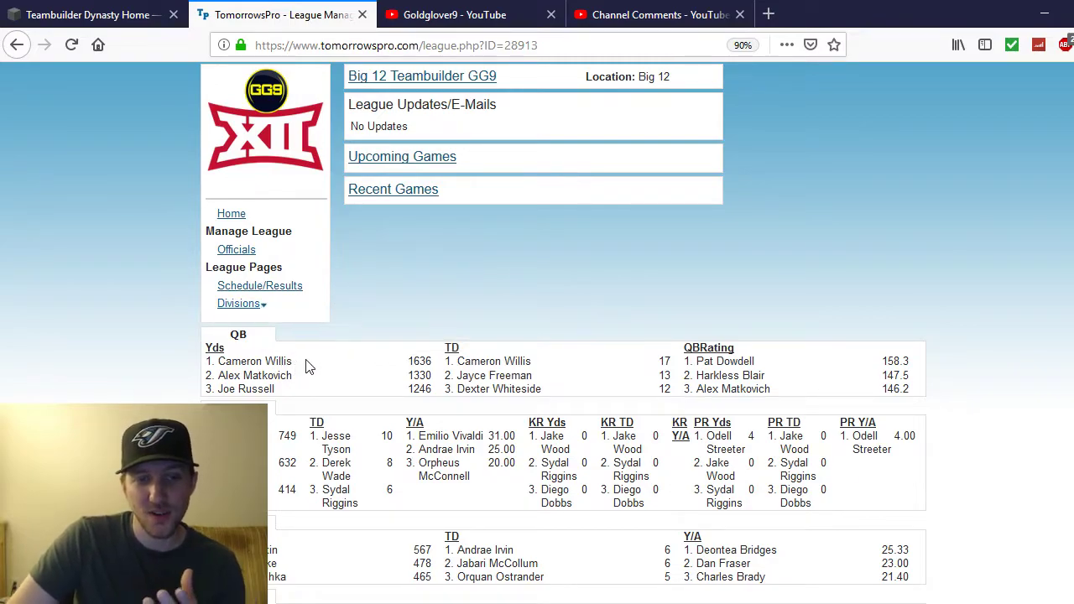
pyautogui.moveTo(218, 362); pyautogui.dragTo(288, 361)
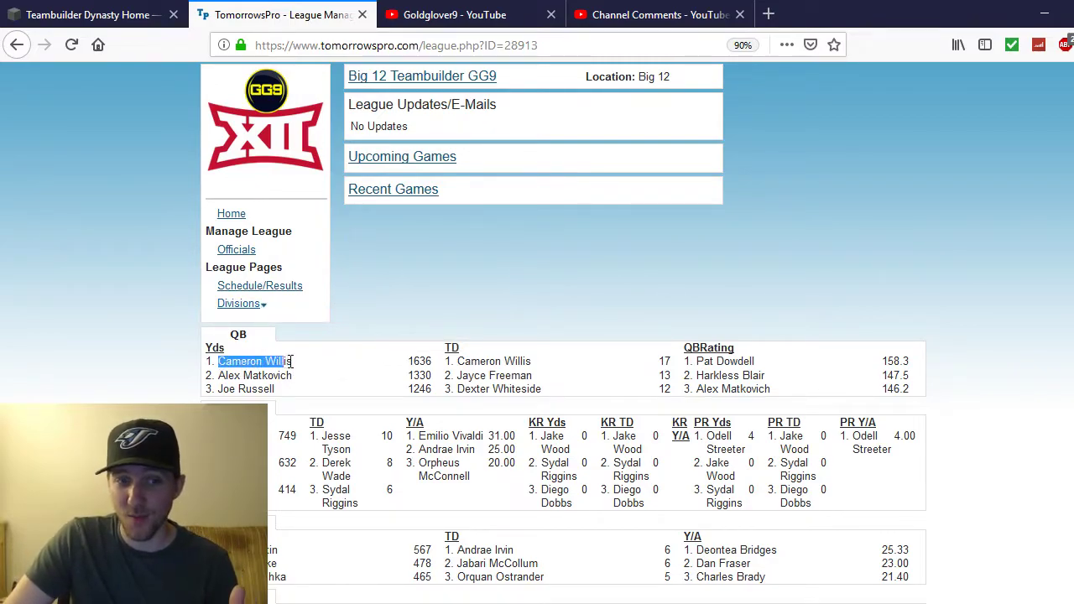
pyautogui.click(426, 359)
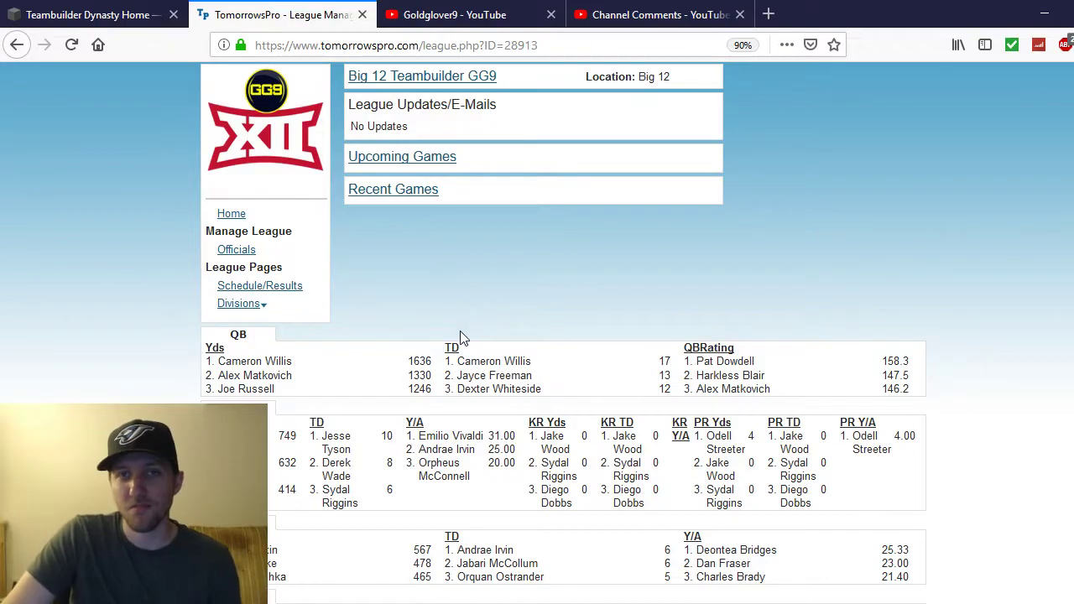
# Open the league's Schedule/Results page and look over the June 8, 2019 game scores
pyautogui.click(267, 287)
pyautogui.scroll(-5, 344, 284)
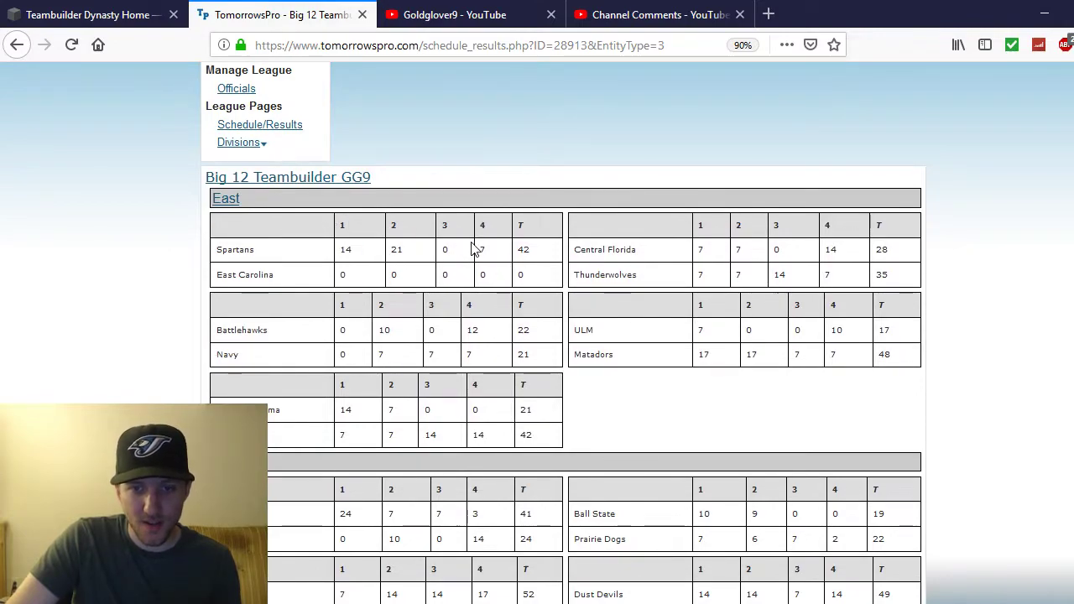
pyautogui.scroll(-5, 474, 252)
pyautogui.scroll(10, 473, 258)
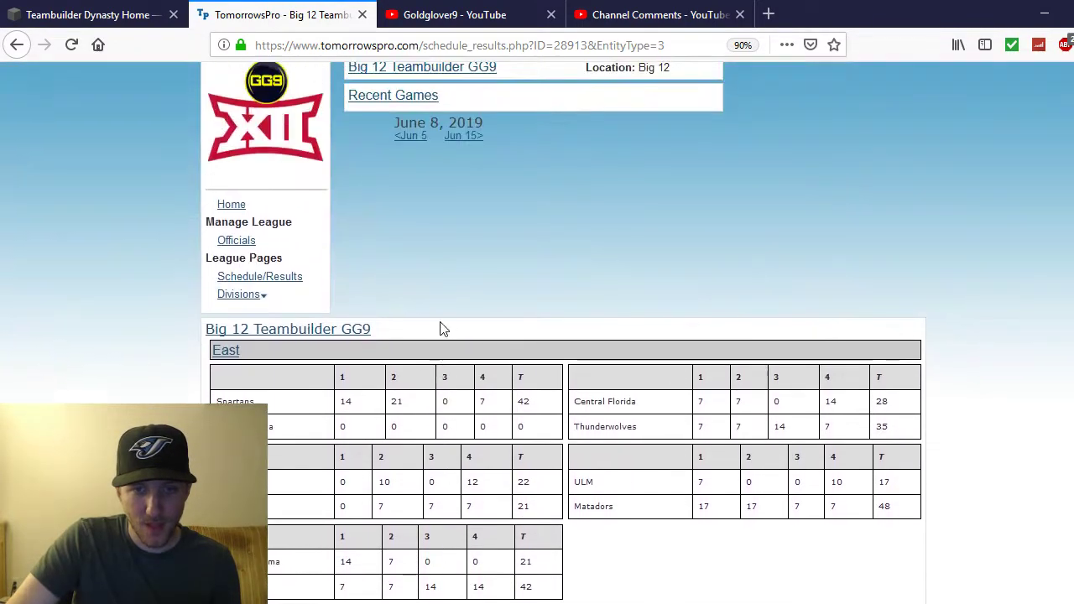
pyautogui.scroll(-2, 424, 271)
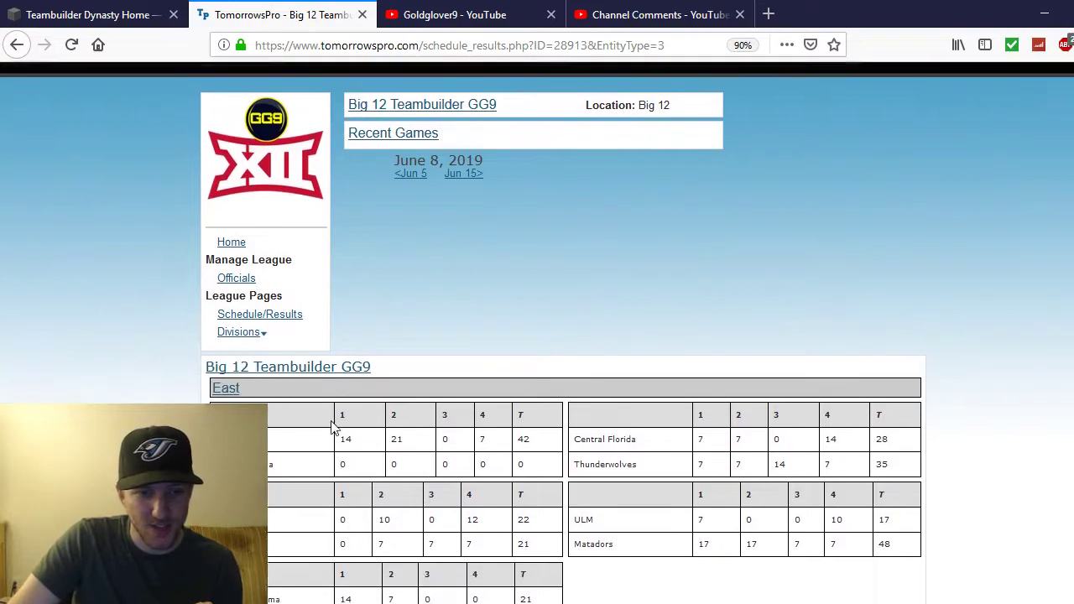
# Step back through the league's earlier game results to June 5 and June 1, 2019
pyautogui.click(412, 138)
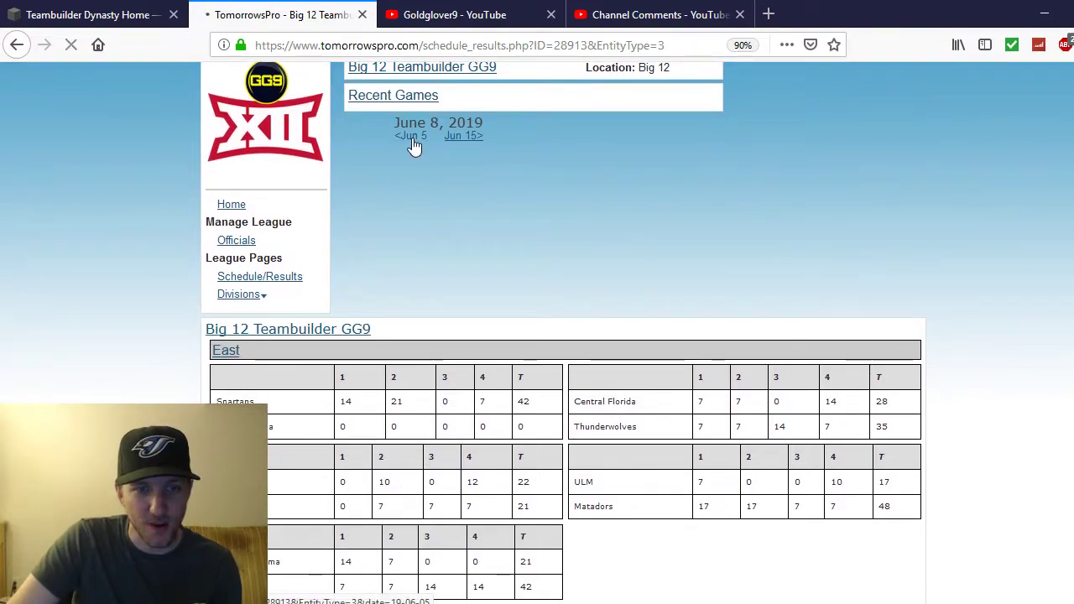
pyautogui.scroll(-2, 428, 218)
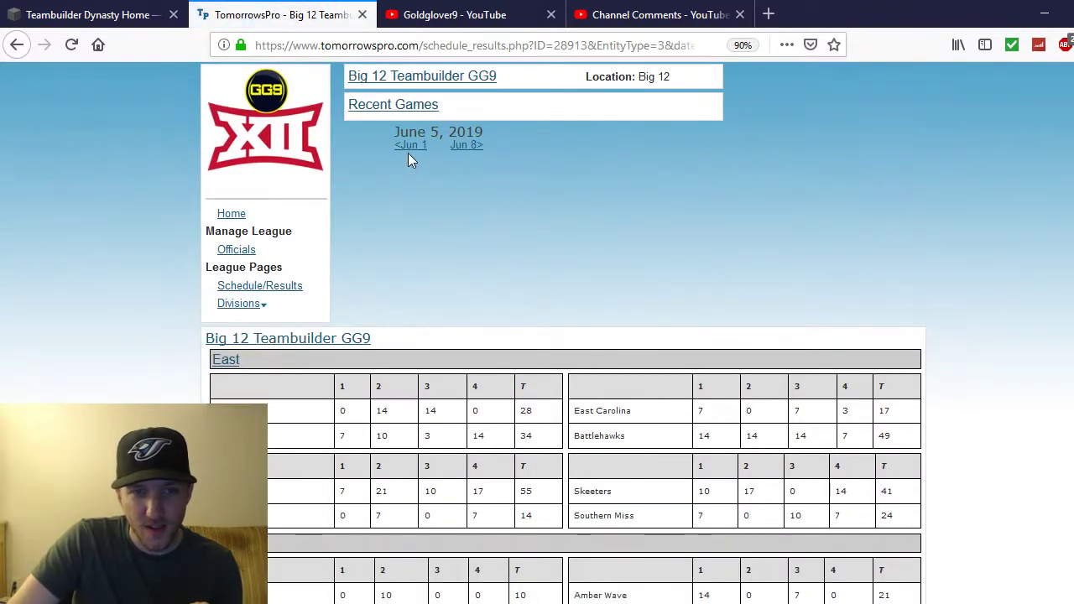
pyautogui.click(411, 148)
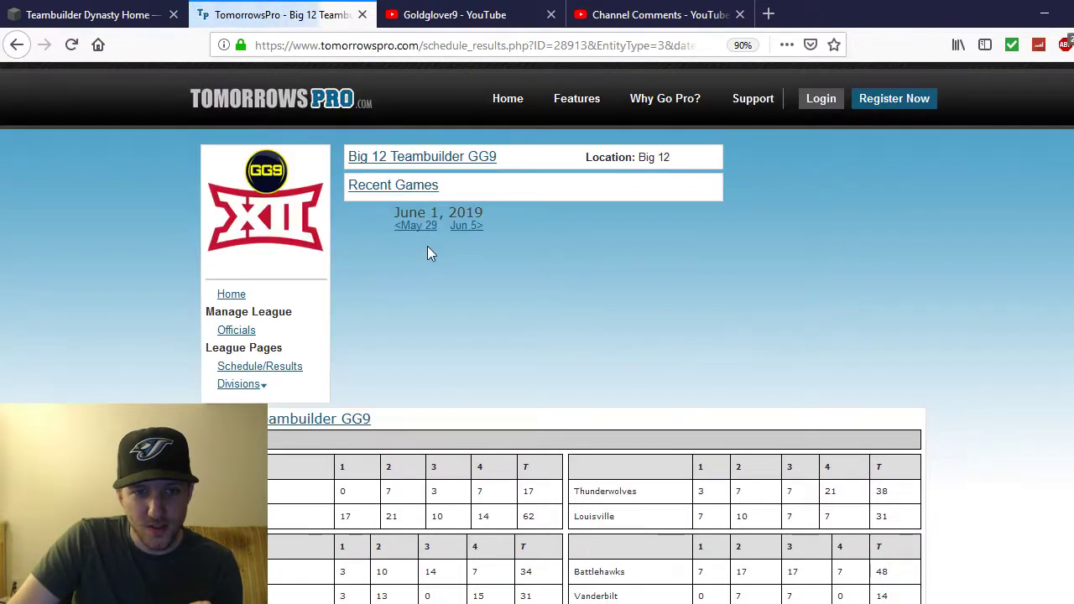
# Step back through the league's game results to May 29 and May 25, 2019, and return to the May 29 scores
pyautogui.scroll(-2, 427, 245)
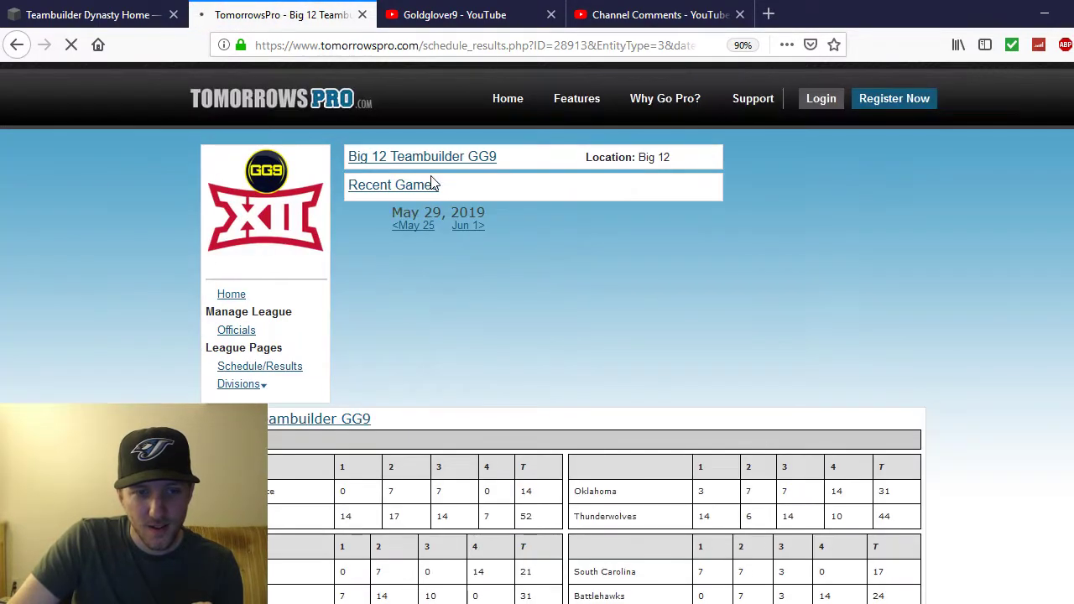
pyautogui.click(412, 231)
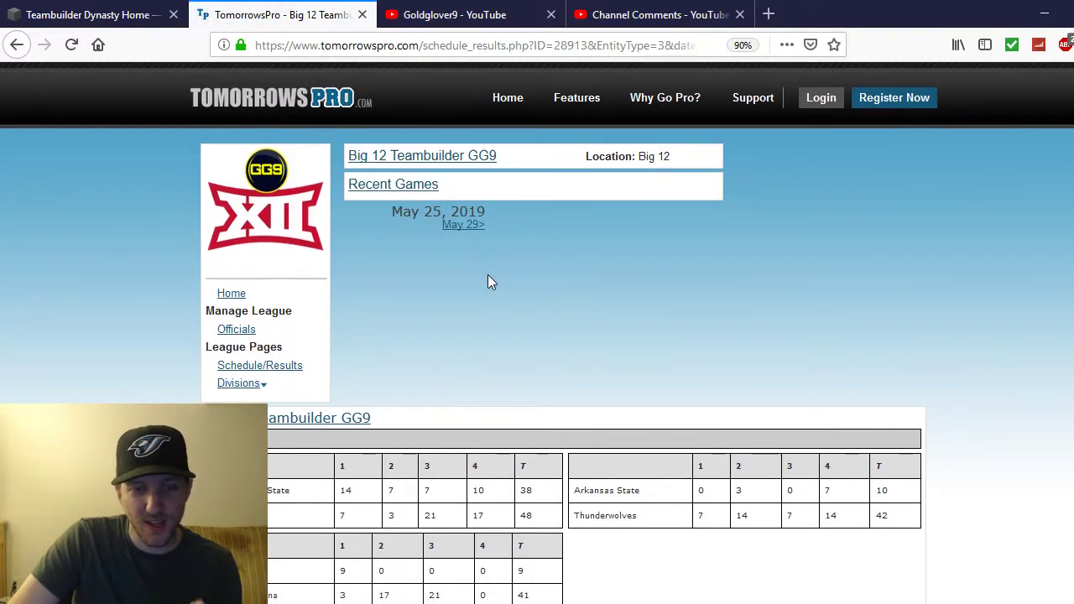
pyautogui.scroll(-3, 489, 272)
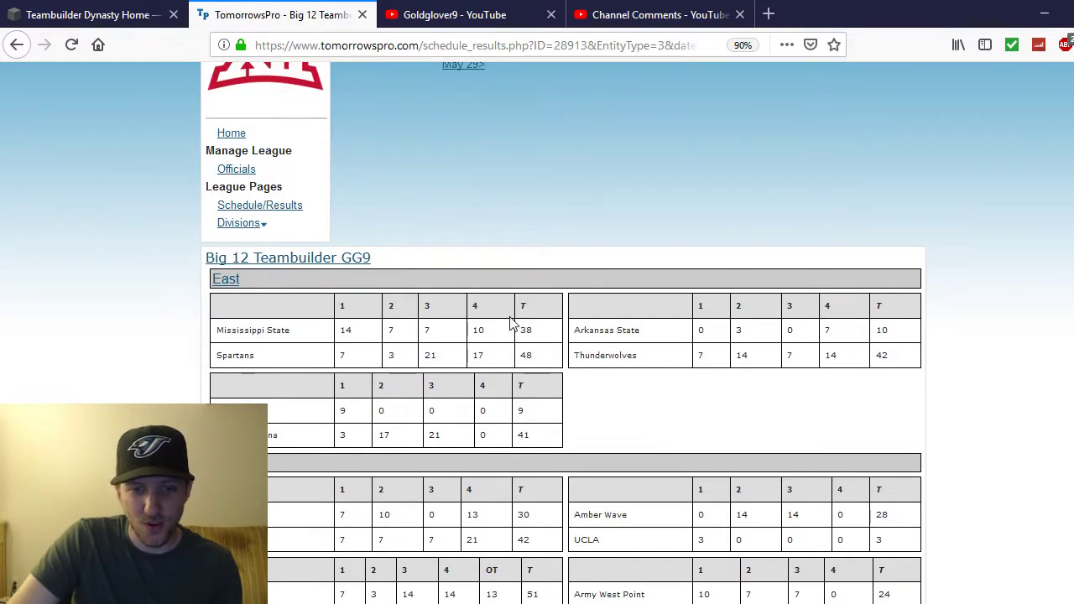
pyautogui.scroll(3, 520, 335)
pyautogui.click(463, 225)
pyautogui.scroll(-1, 461, 328)
pyautogui.scroll(-4, 460, 329)
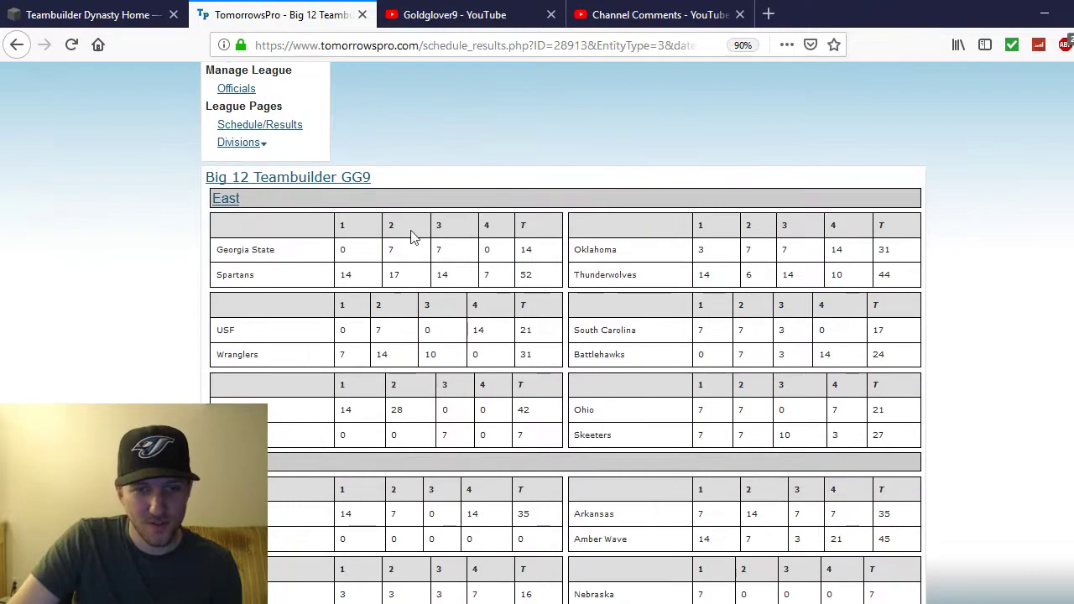
pyautogui.scroll(4, 449, 260)
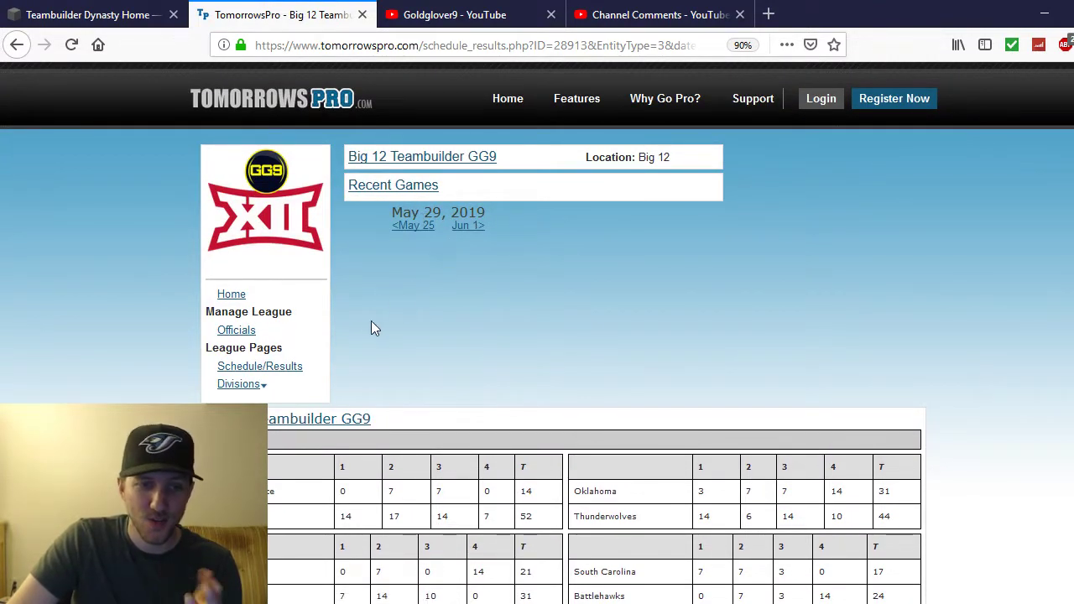
# Open the league's East division page and go from it to the Thunderwolves team page
pyautogui.click(294, 368)
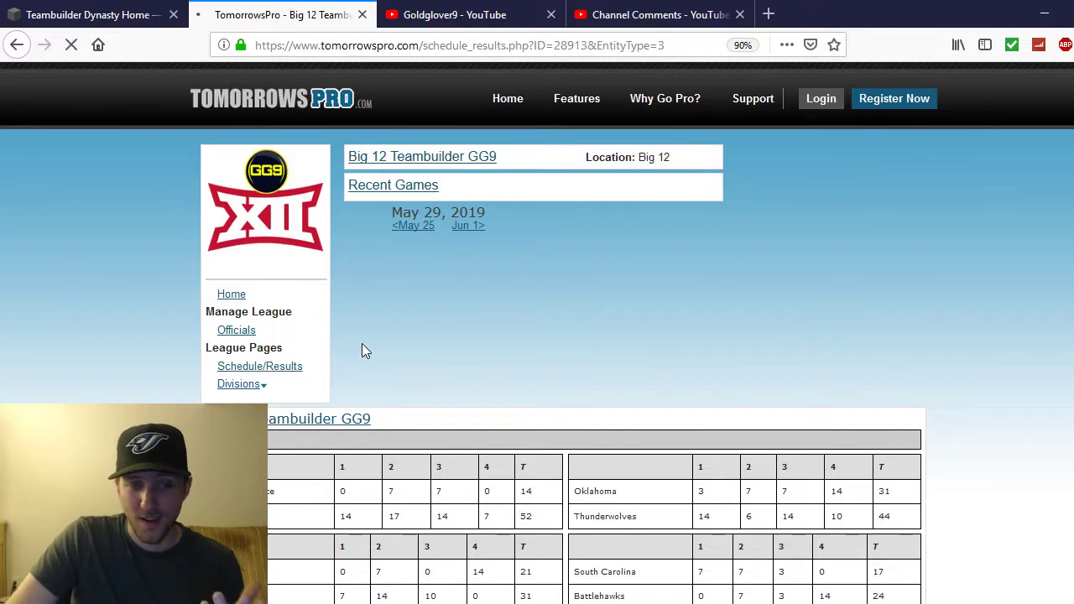
pyautogui.click(281, 398)
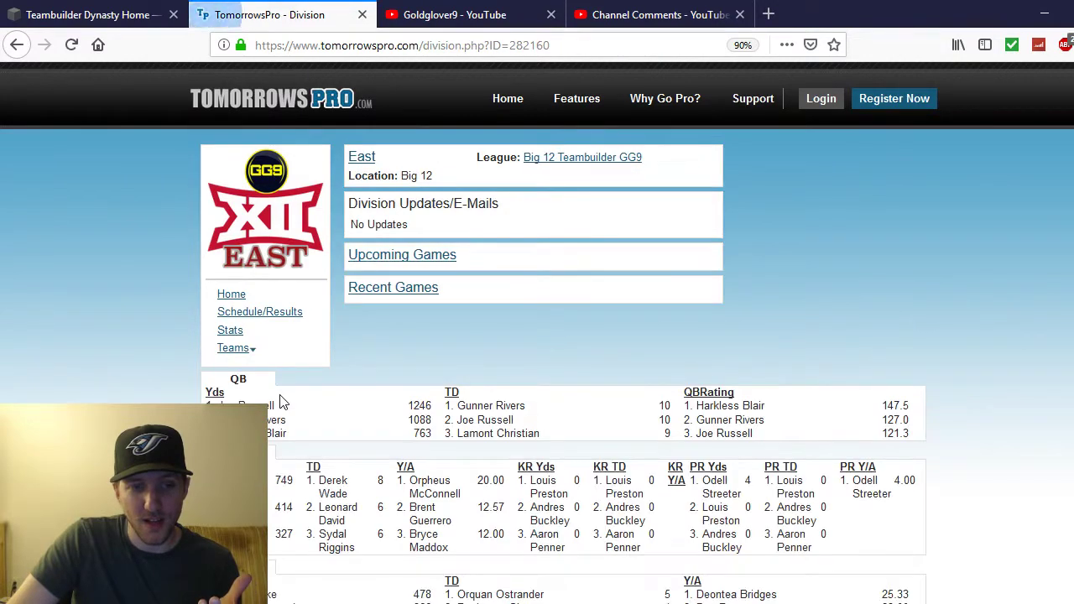
pyautogui.moveTo(232, 356)
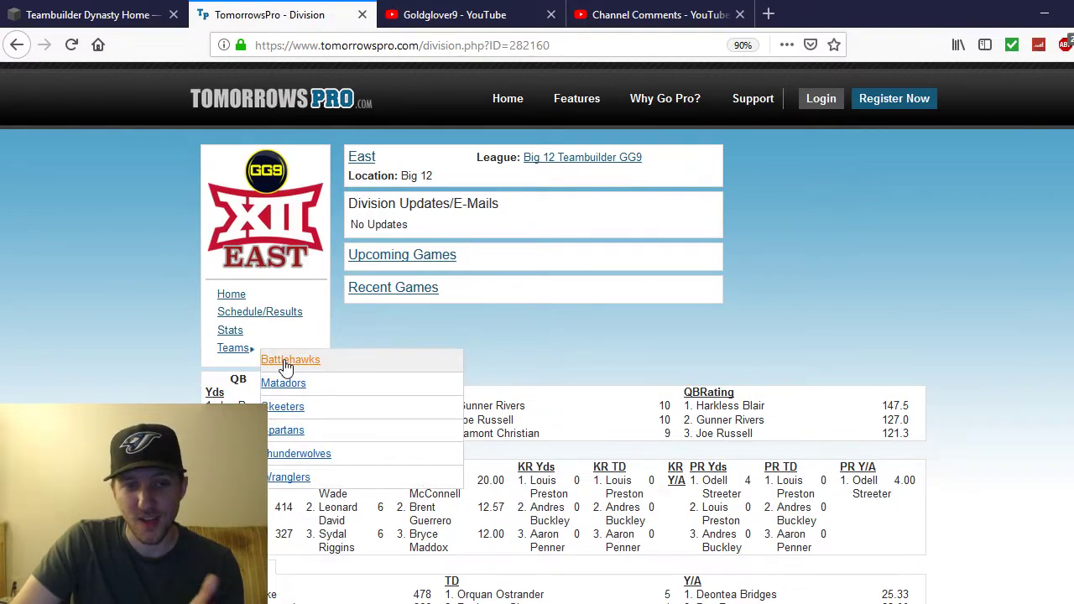
pyautogui.click(294, 457)
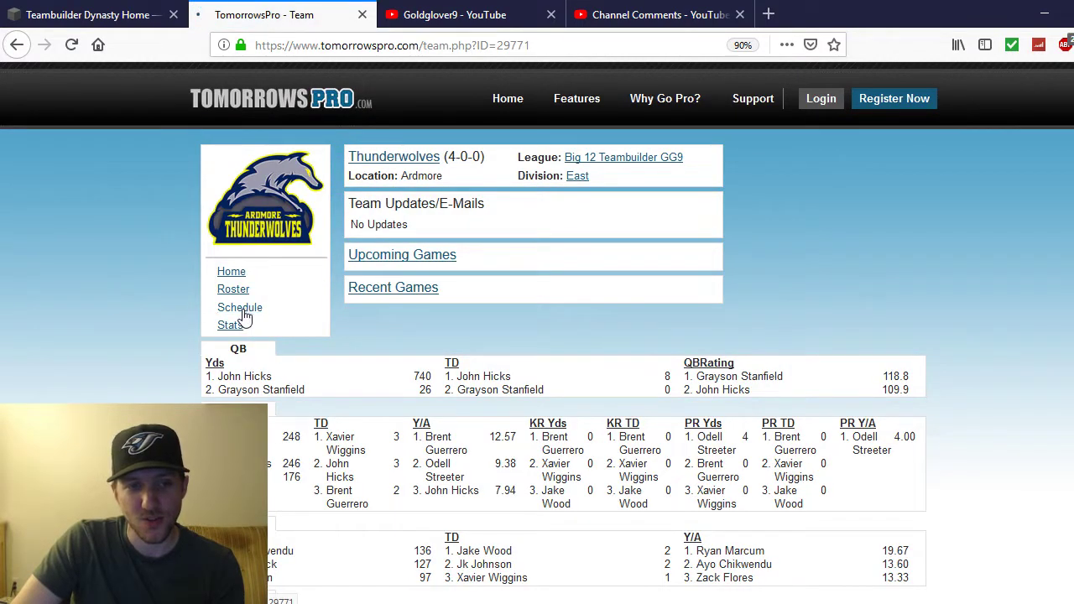
# On the Thunderwolves schedule, show the boxscore of the 5/25/2019 Arkansas State game and look through that game's roster
pyautogui.click(243, 309)
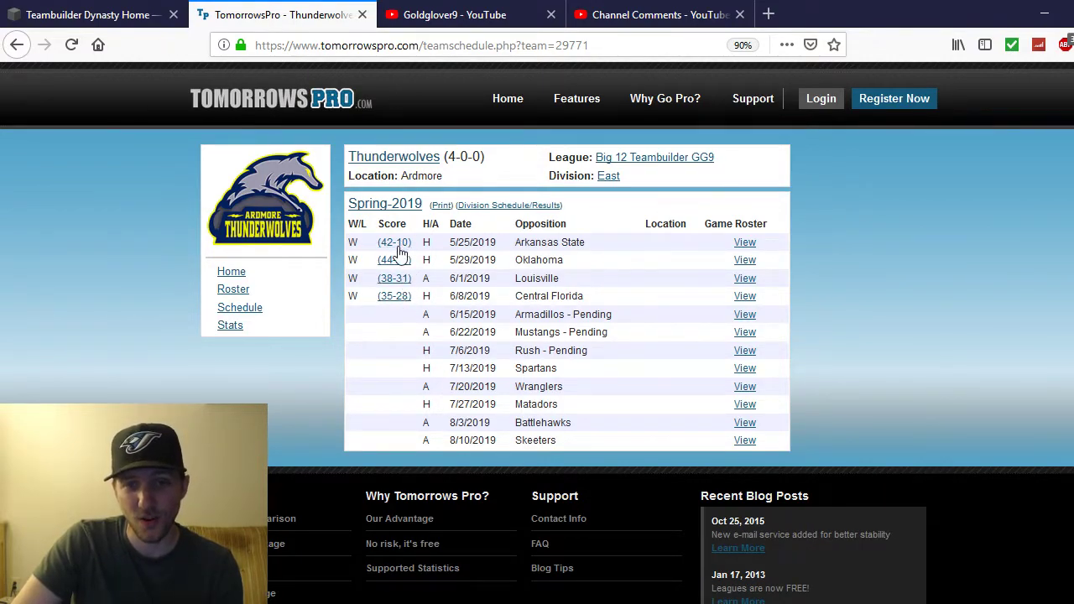
pyautogui.click(398, 246)
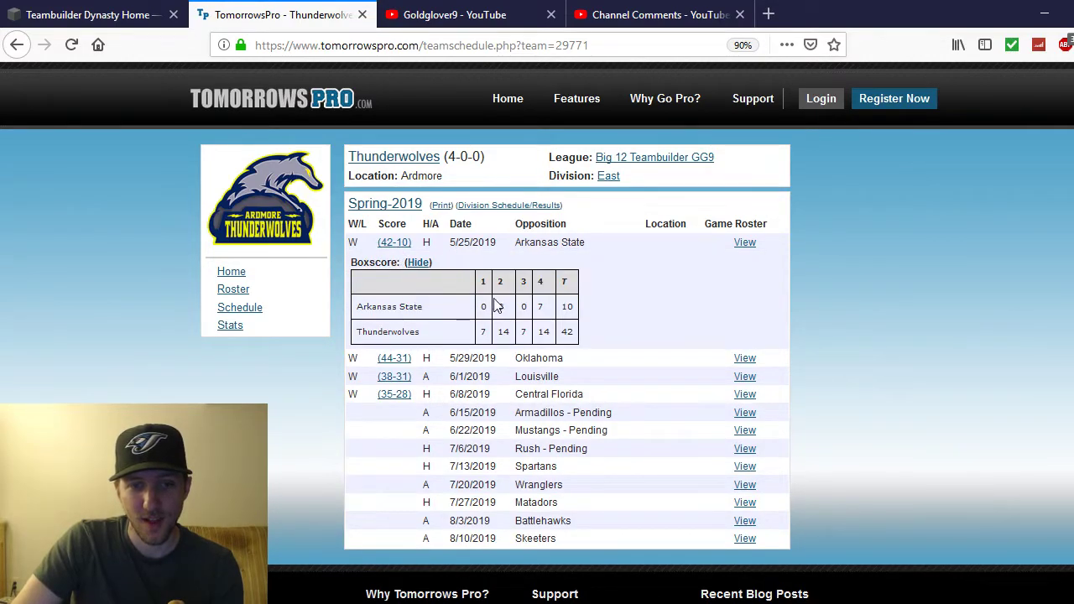
pyautogui.click(744, 245)
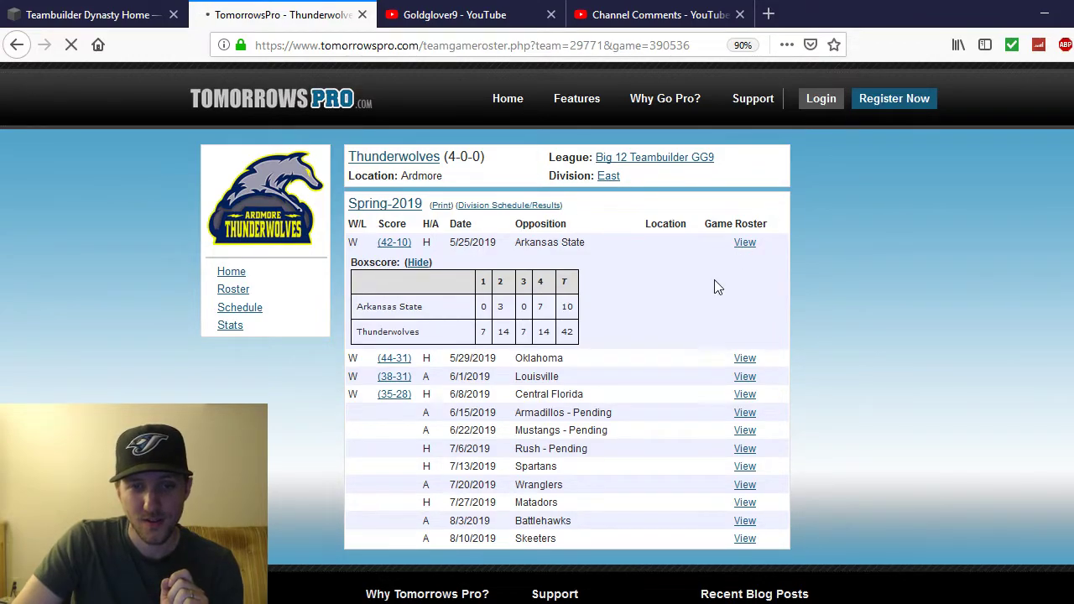
pyautogui.scroll(-14, 510, 295)
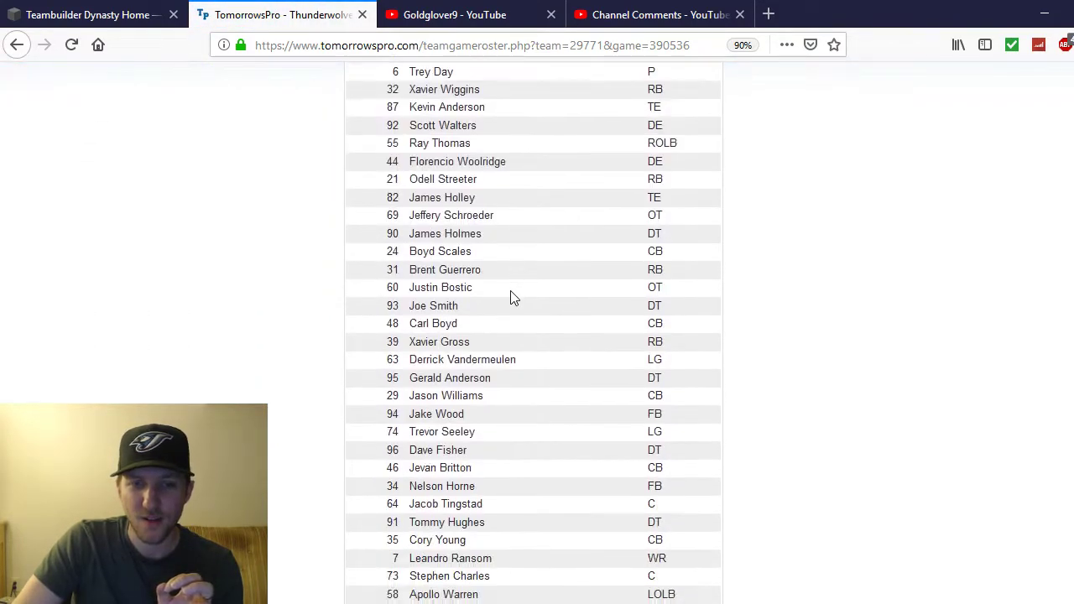
pyautogui.scroll(7, 500, 320)
pyautogui.scroll(5, 503, 326)
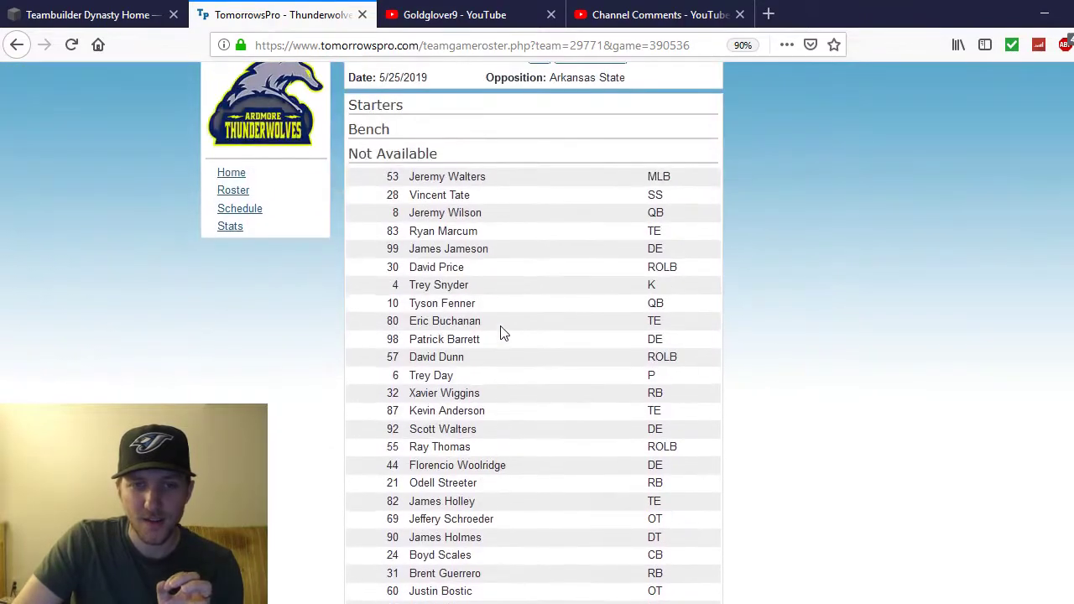
pyautogui.scroll(1, 478, 340)
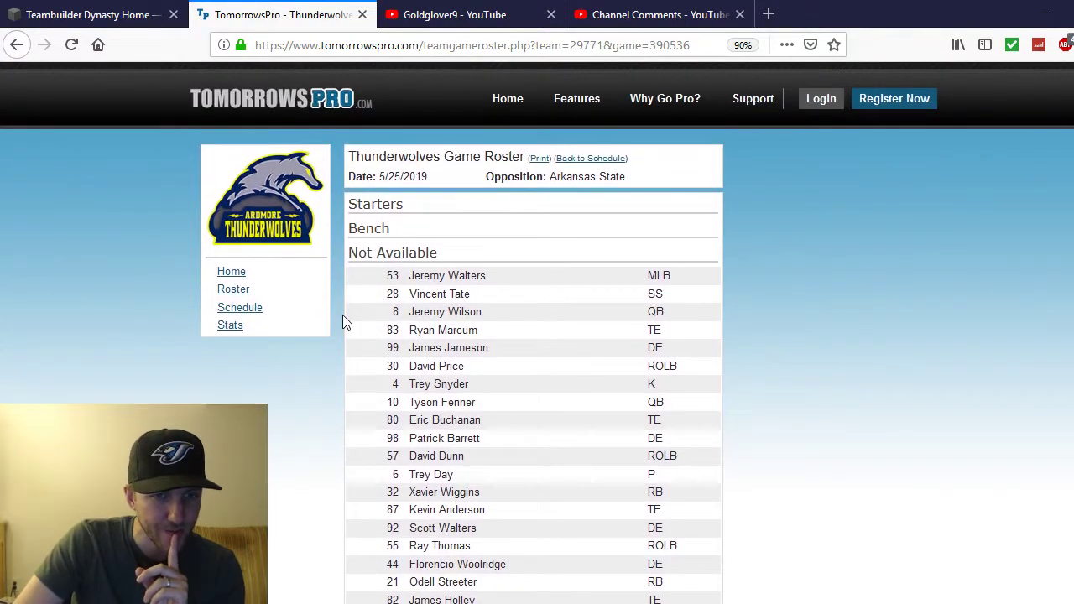
# Open the Thunderwolves team stats and show the RB statistics for Spring 2019
pyautogui.click(233, 329)
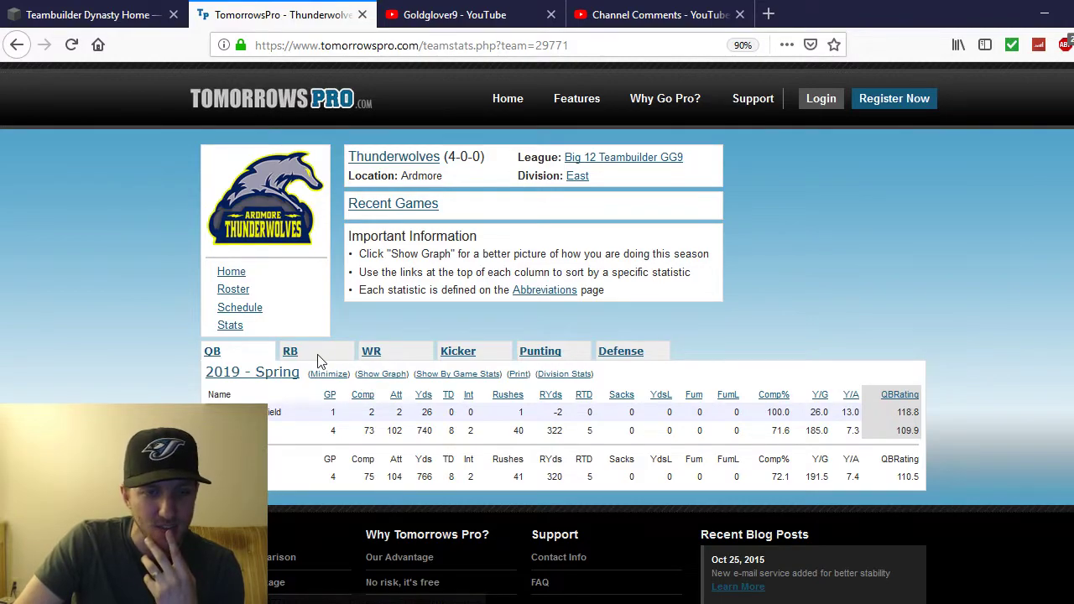
pyautogui.click(293, 353)
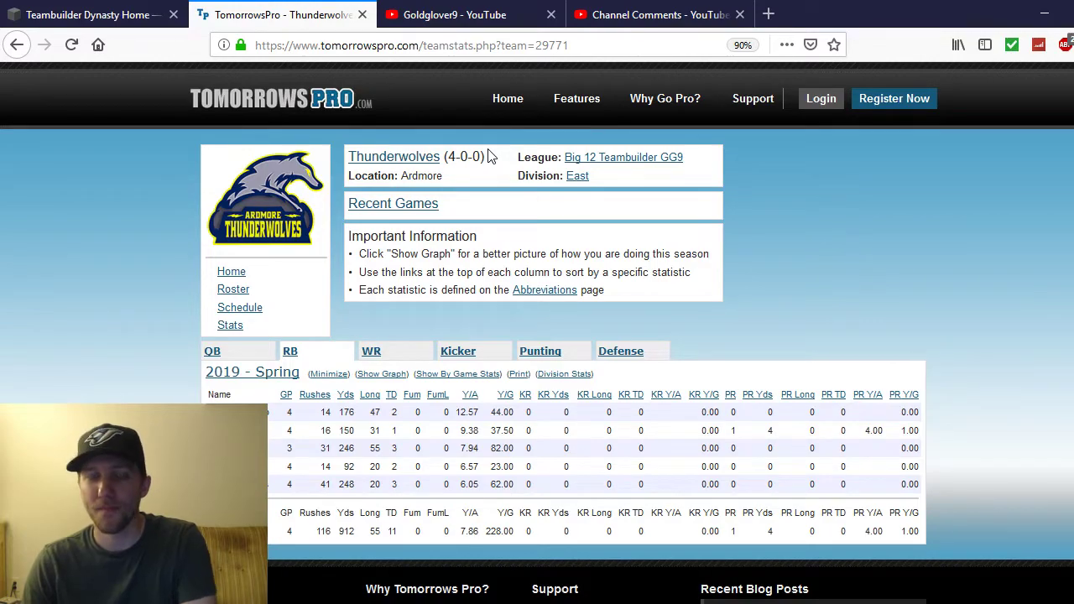
# Return to the Teambuilder Dynasty home page on the Goldglover Gaming site and open its Team Profiles page
pyautogui.click(5, 8)
pyautogui.scroll(-3, 430, 377)
pyautogui.scroll(5, 432, 388)
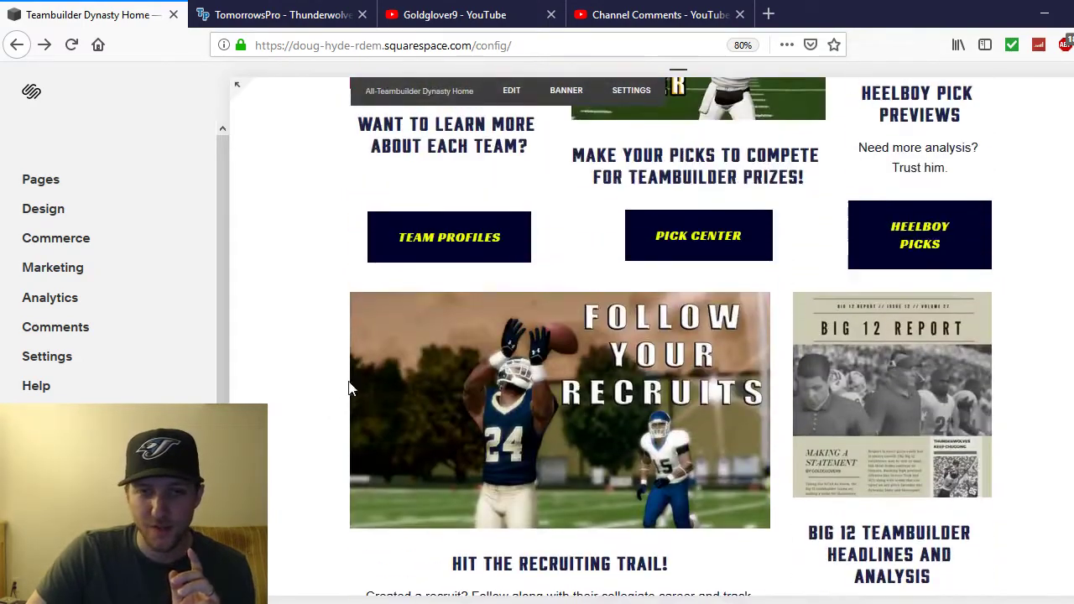
pyautogui.click(415, 259)
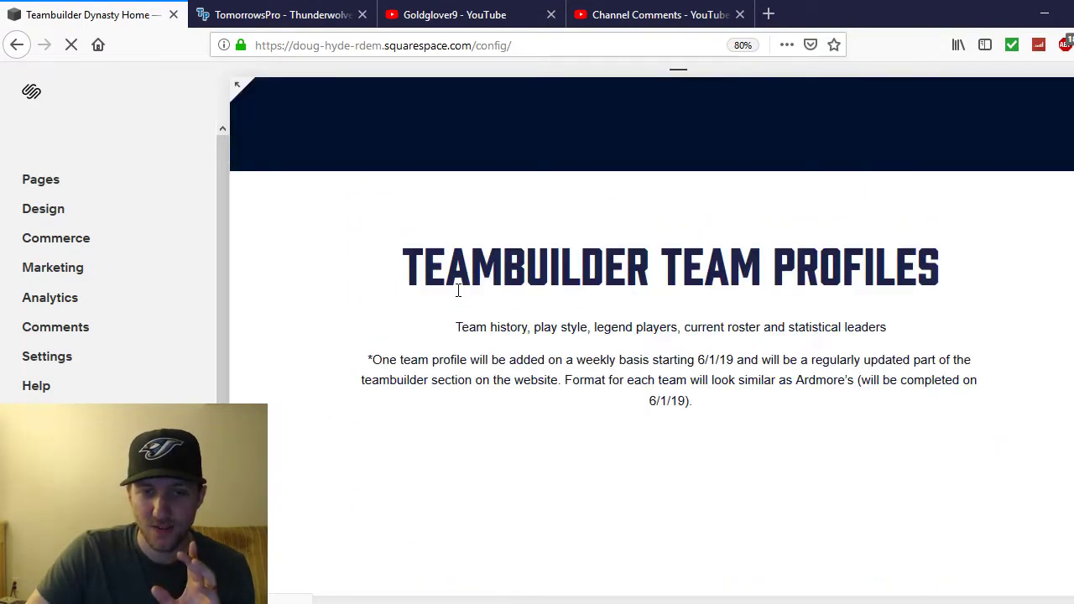
pyautogui.scroll(-3, 492, 308)
pyautogui.doubleClick(399, 243)
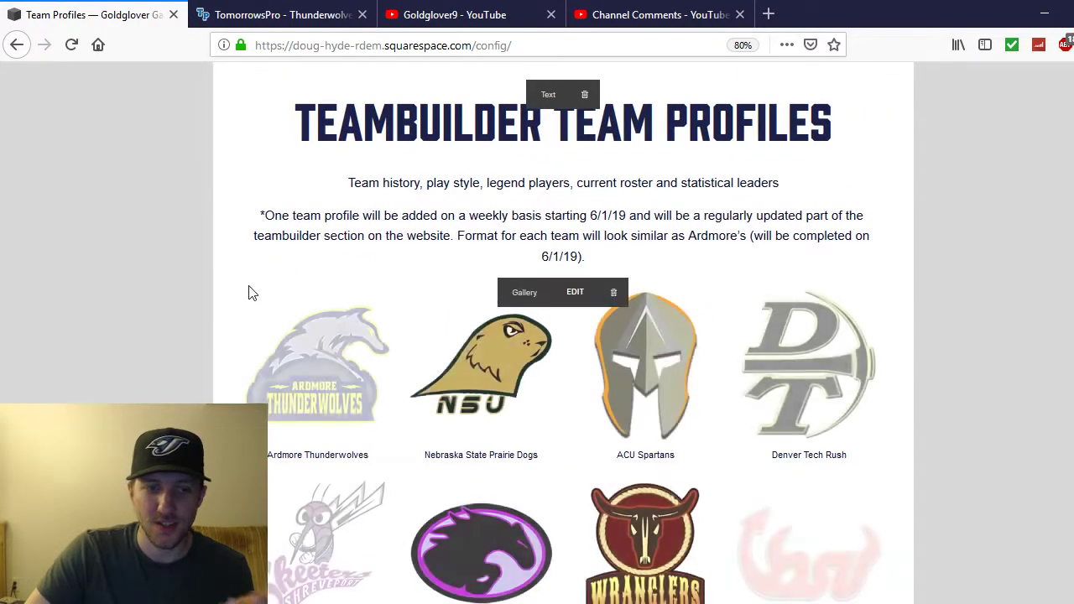
pyautogui.click(234, 278)
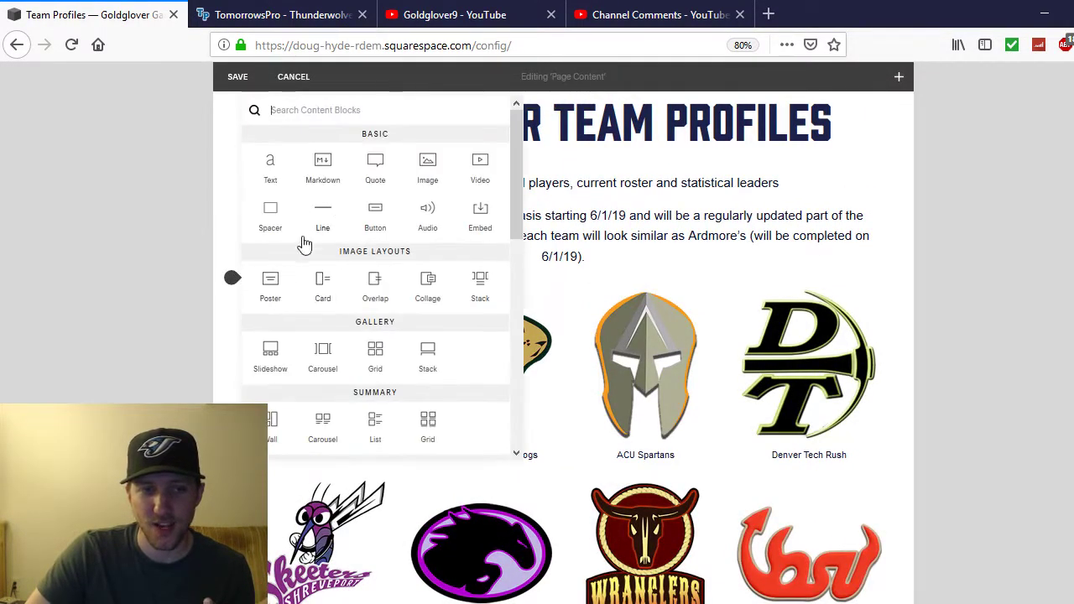
pyautogui.click(467, 182)
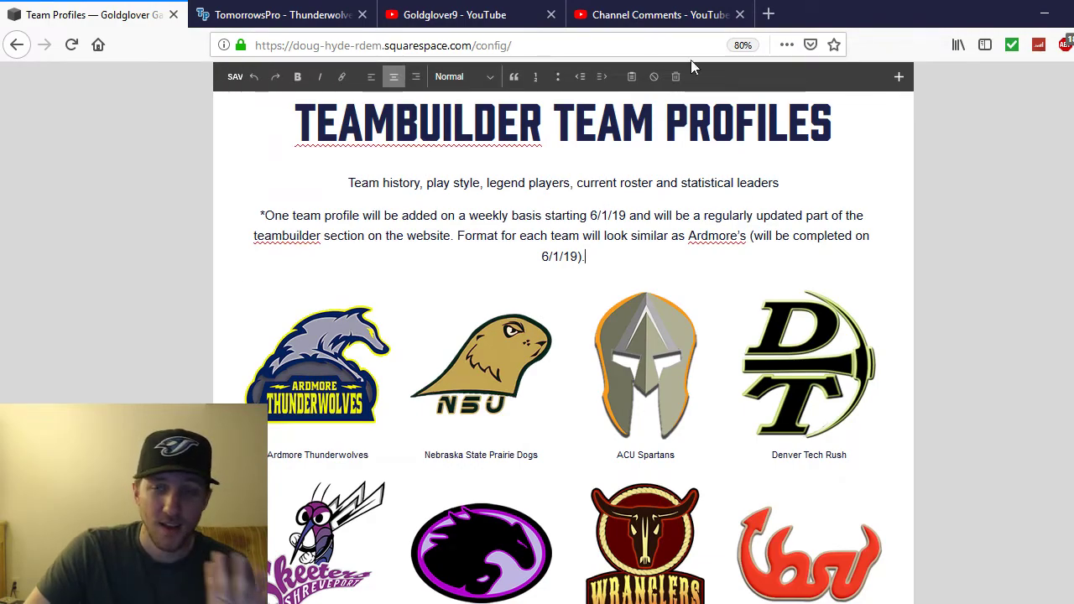
pyautogui.click(235, 76)
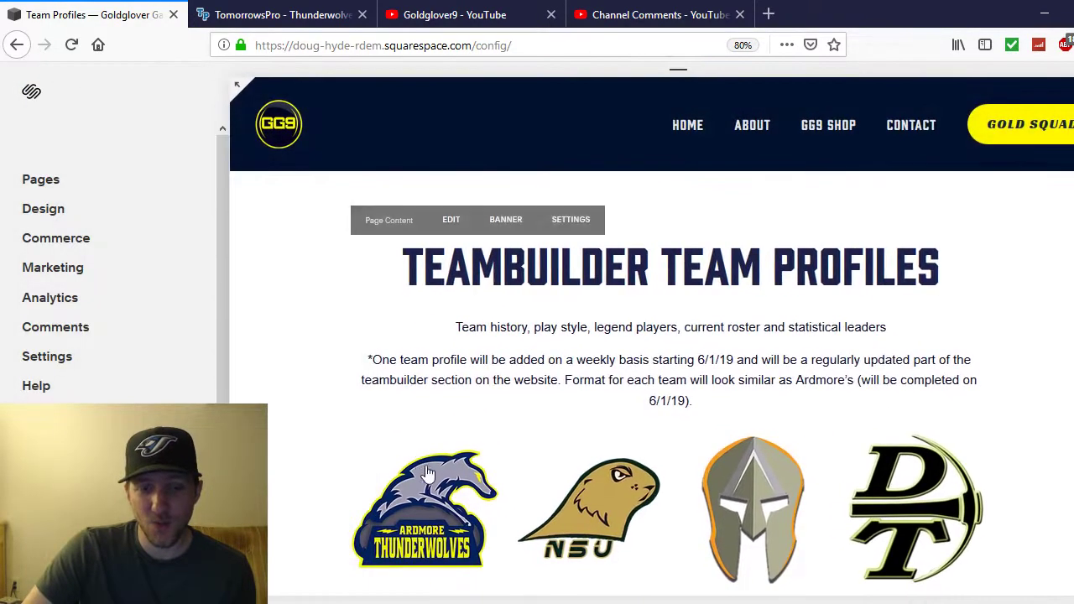
# Open the Ardmore Thunderwolves profile from the team gallery in a new browser tab and switch to it
pyautogui.scroll(-3, 590, 463)
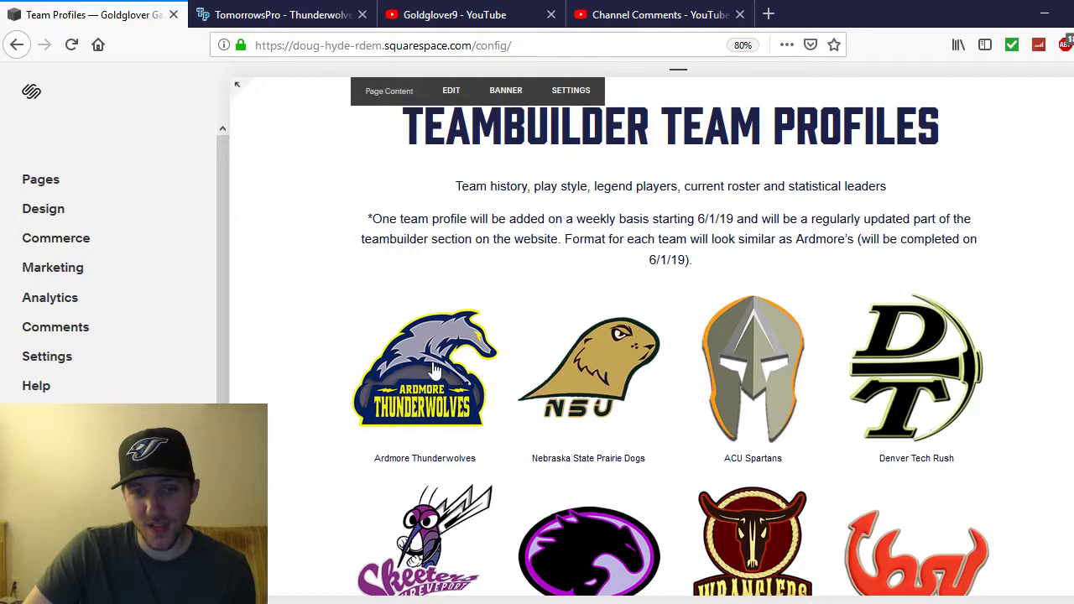
pyautogui.rightClick(433, 370)
pyautogui.click(515, 11)
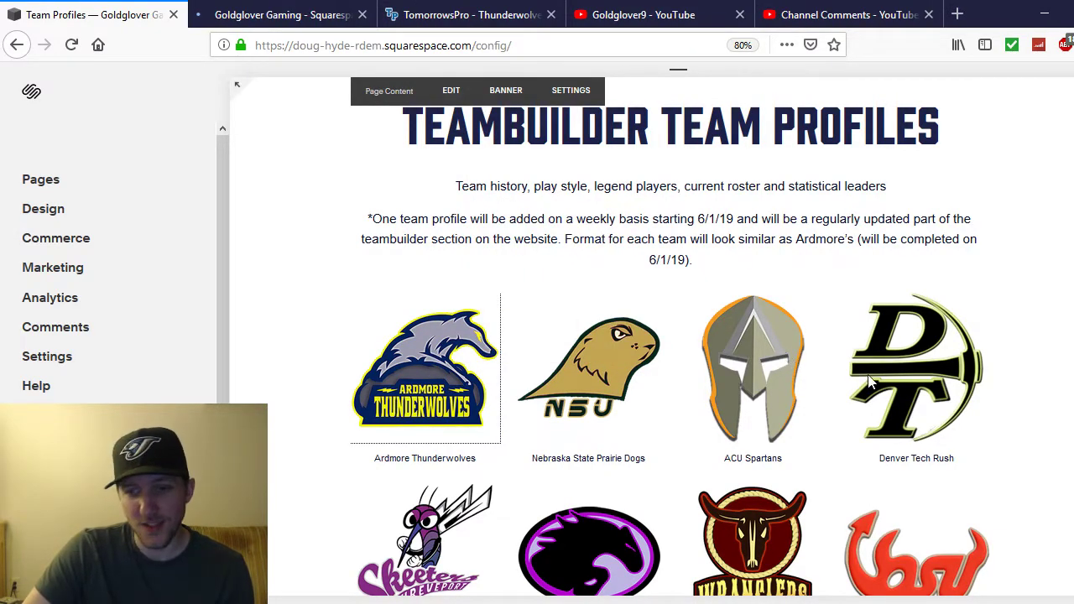
pyautogui.click(282, 10)
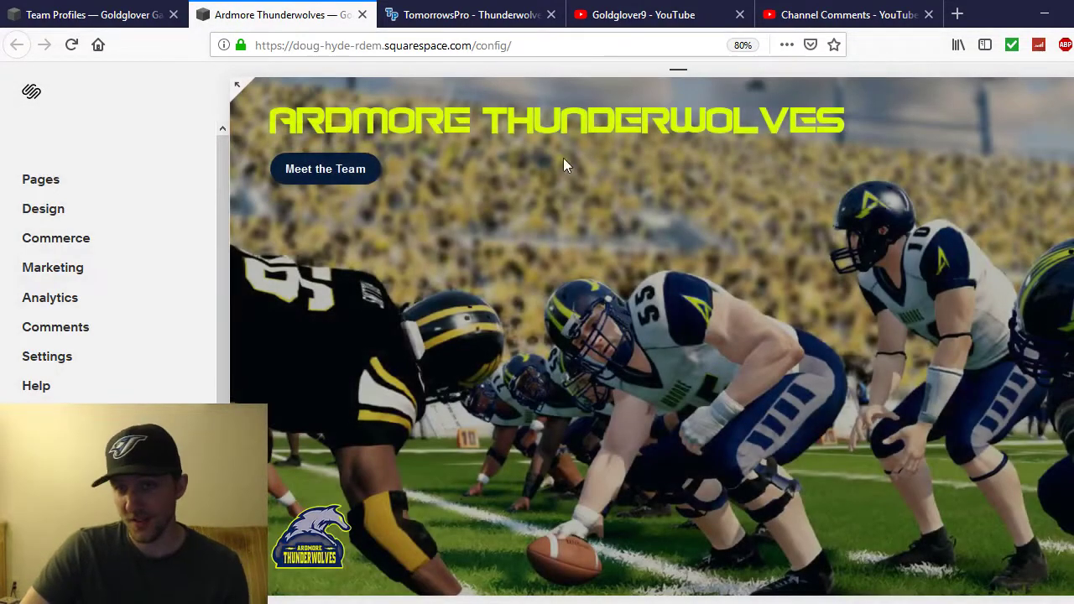
# Open the Thunderwolves' Meet the Team page and look over its Team Profile and Current Roster sections
pyautogui.click(355, 175)
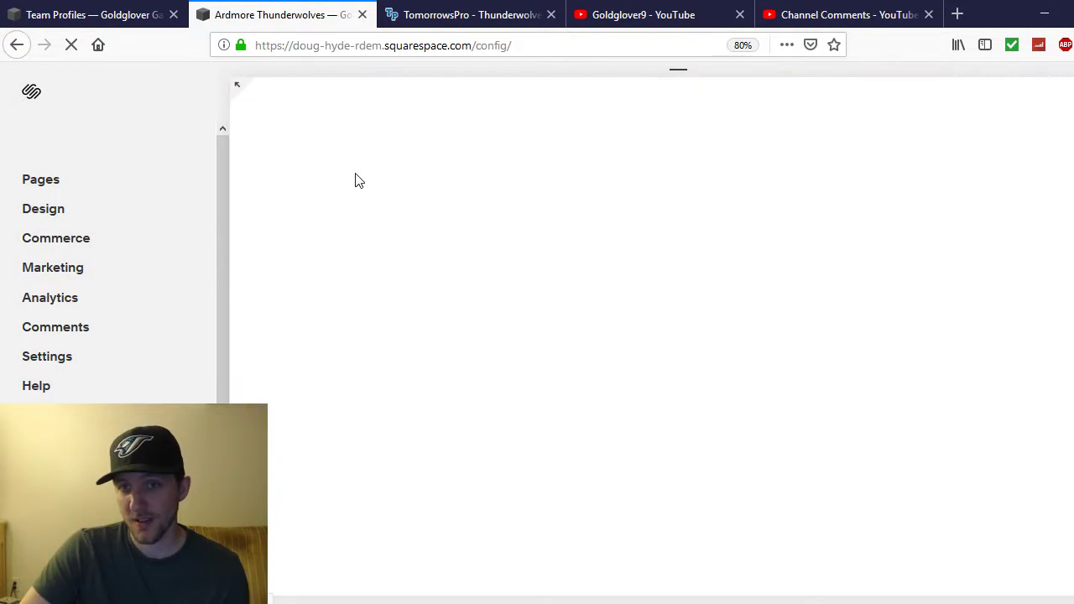
pyautogui.scroll(-5, 510, 417)
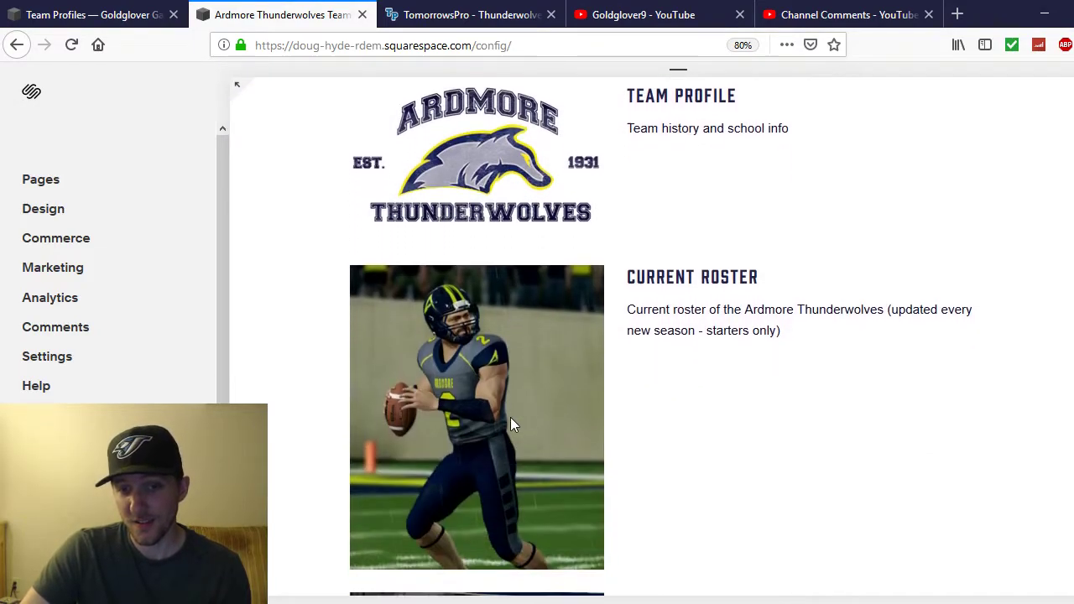
pyautogui.scroll(4, 501, 366)
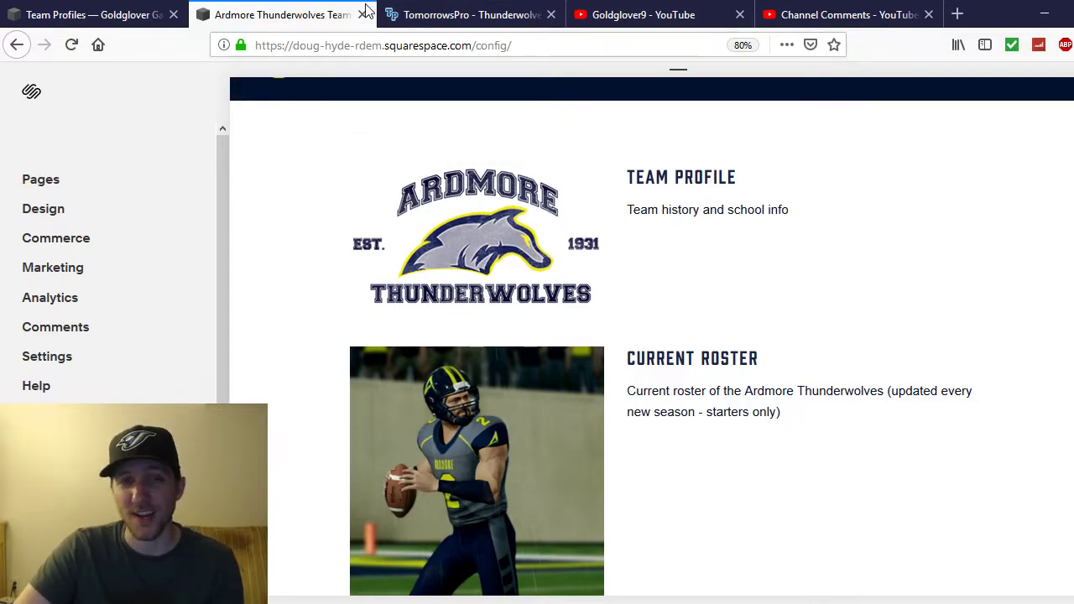
# Switch to the TomorrowsPro team stats, show the Thunderwolves' Defense statistics and point out the games played column
pyautogui.click(428, 14)
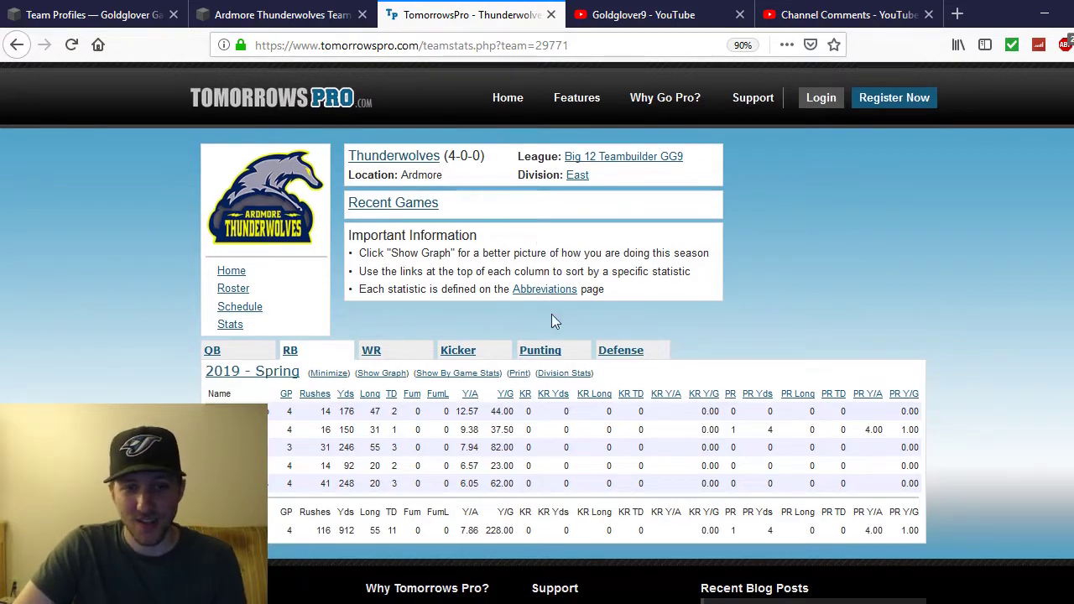
pyautogui.scroll(-3, 554, 321)
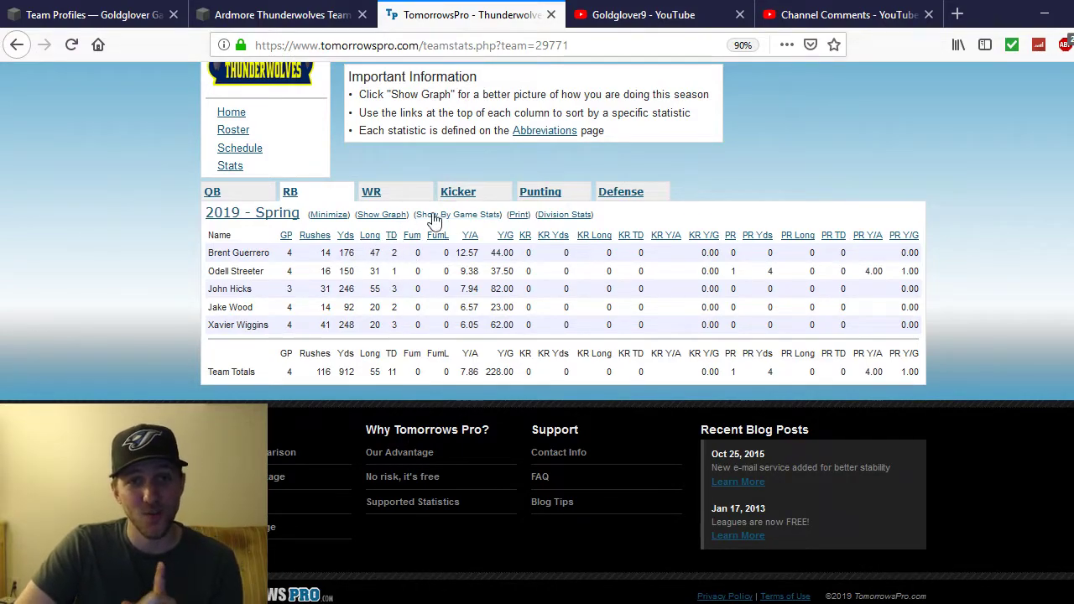
pyautogui.click(632, 200)
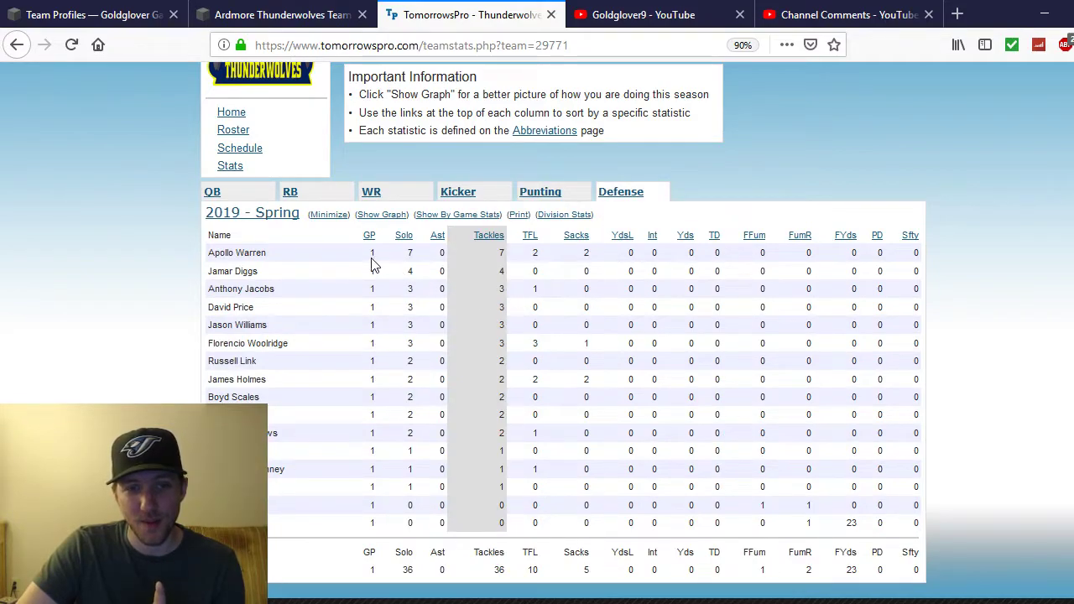
pyautogui.moveTo(371, 257); pyautogui.dragTo(377, 418)
pyautogui.click(376, 382)
# Show the Thunderwolves' QB statistics and point out the starting quarterback's games played and passing figures
pyautogui.click(210, 199)
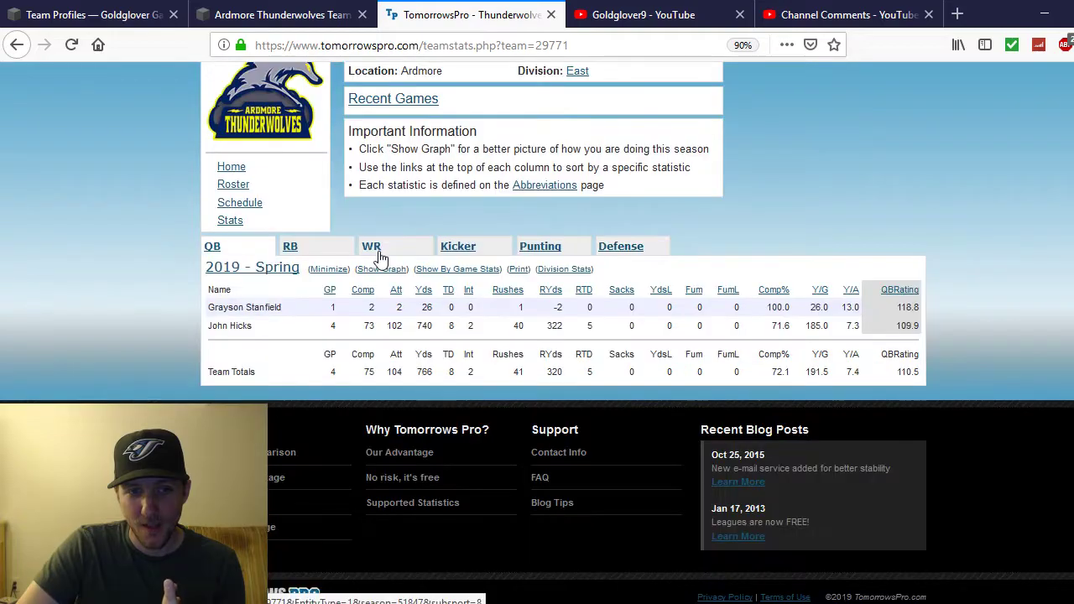
pyautogui.moveTo(329, 329); pyautogui.dragTo(424, 318)
pyautogui.click(336, 324)
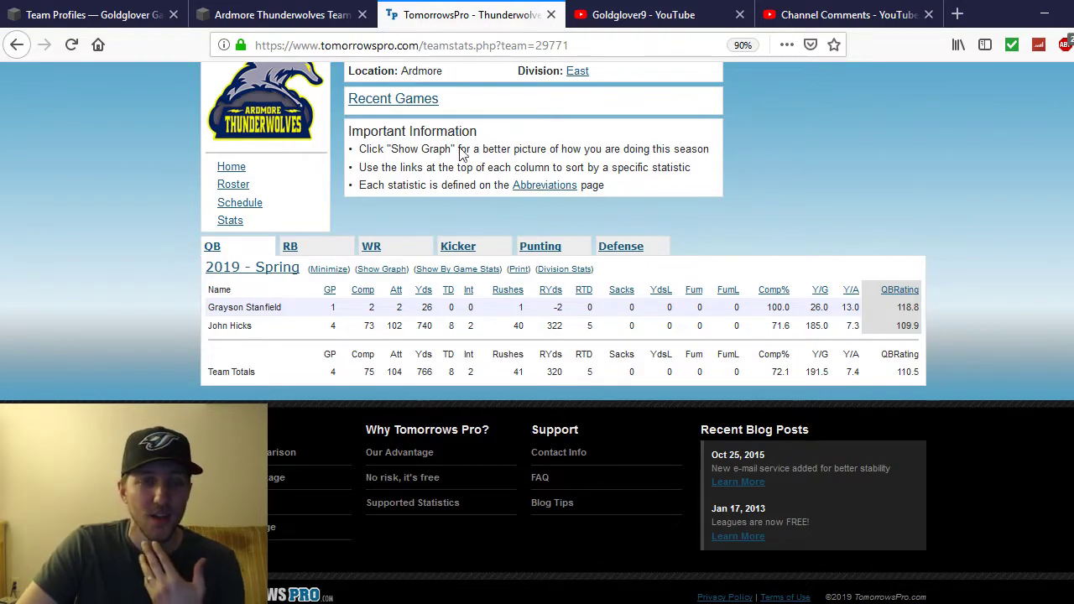
pyautogui.scroll(2, 503, 277)
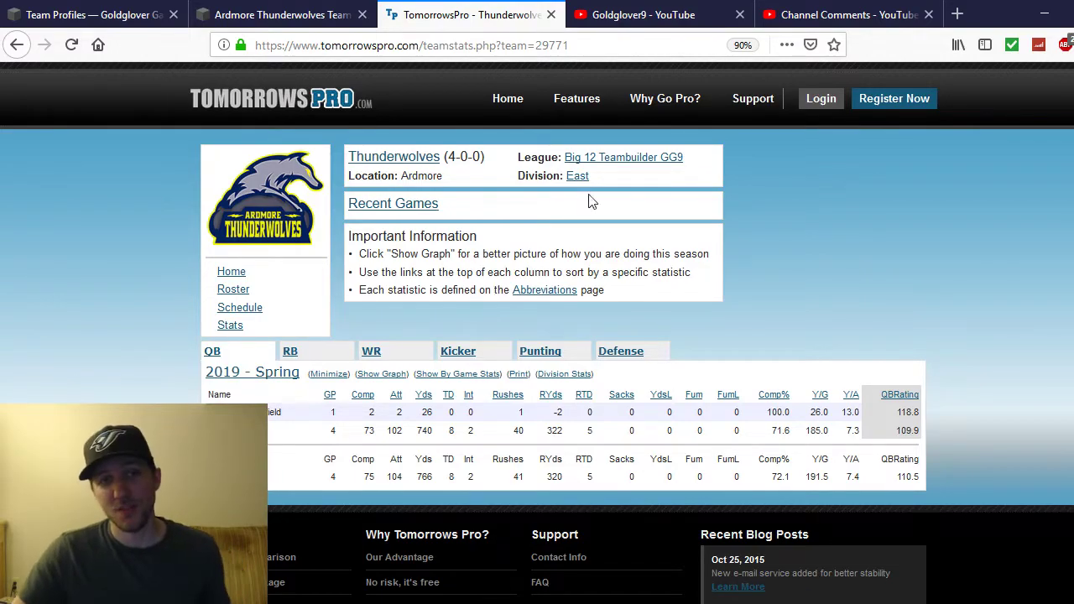
# Close the TomorrowsPro and Goldglover9 YouTube tabs and open the site's page list in the Ardmore Thunderwolves tab
pyautogui.click(550, 14)
pyautogui.click(554, 14)
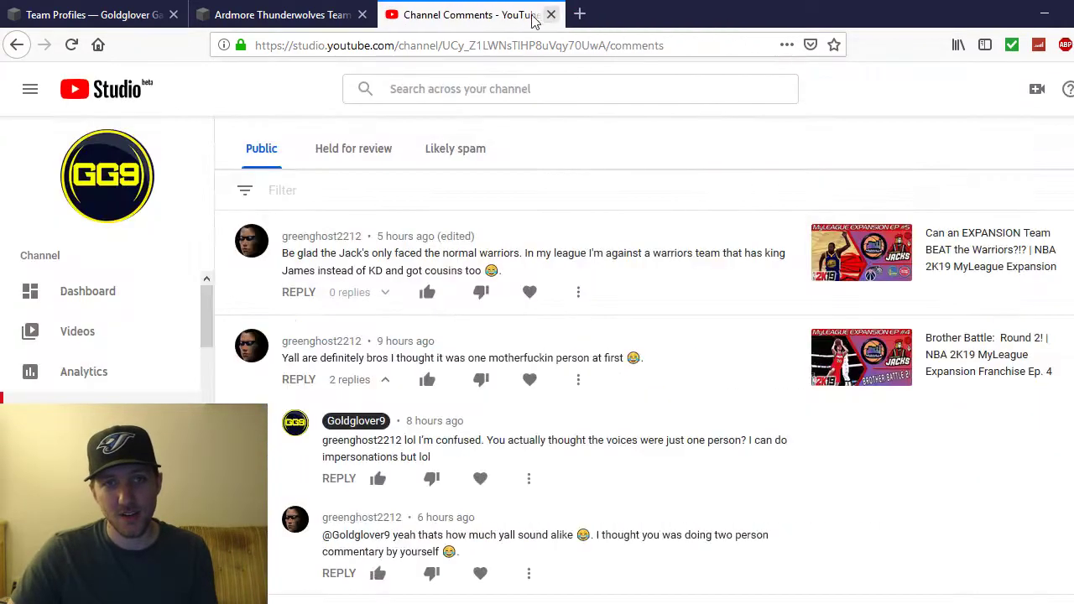
pyautogui.click(243, 17)
pyautogui.scroll(2, 322, 90)
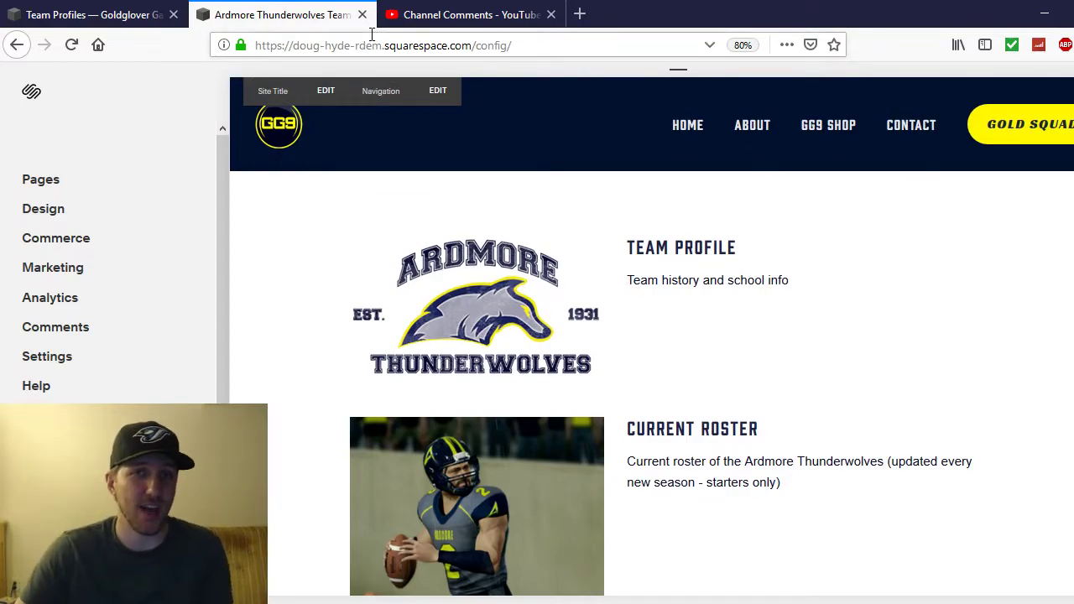
pyautogui.click(76, 192)
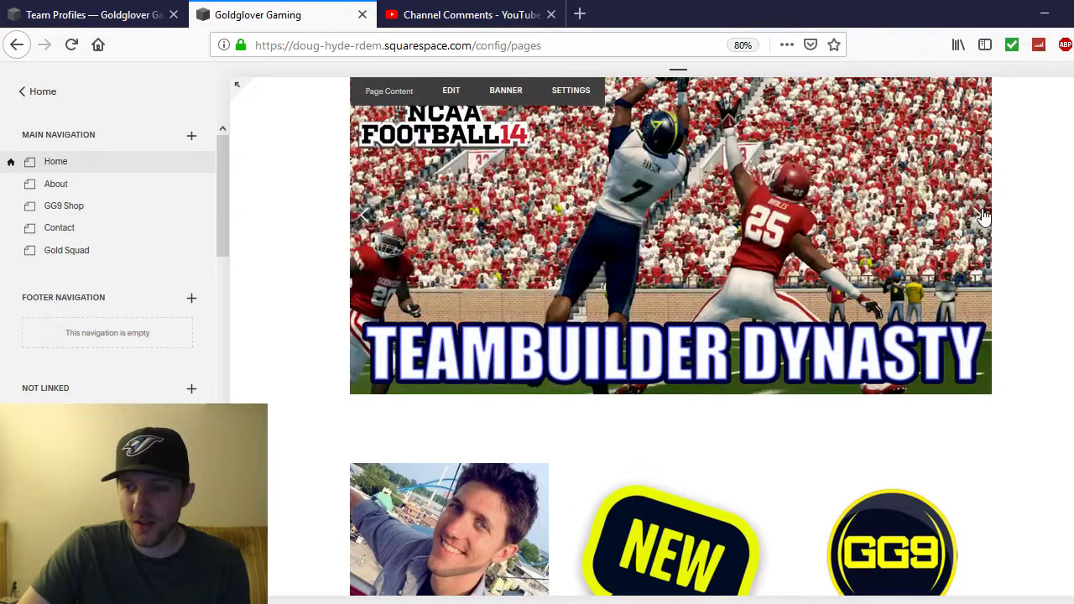
# Open the blog from the homepage slideshow and look through the "A Day in the Life" post dated March 6, 2019
pyautogui.click(983, 217)
pyautogui.click(976, 215)
pyautogui.click(976, 215)
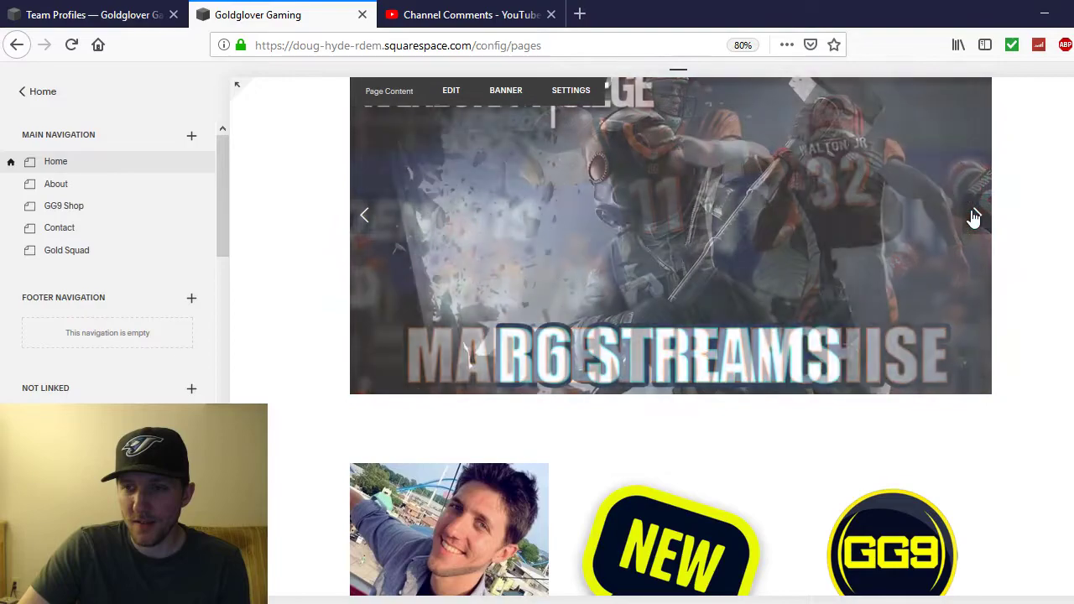
pyautogui.click(976, 216)
pyautogui.click(711, 228)
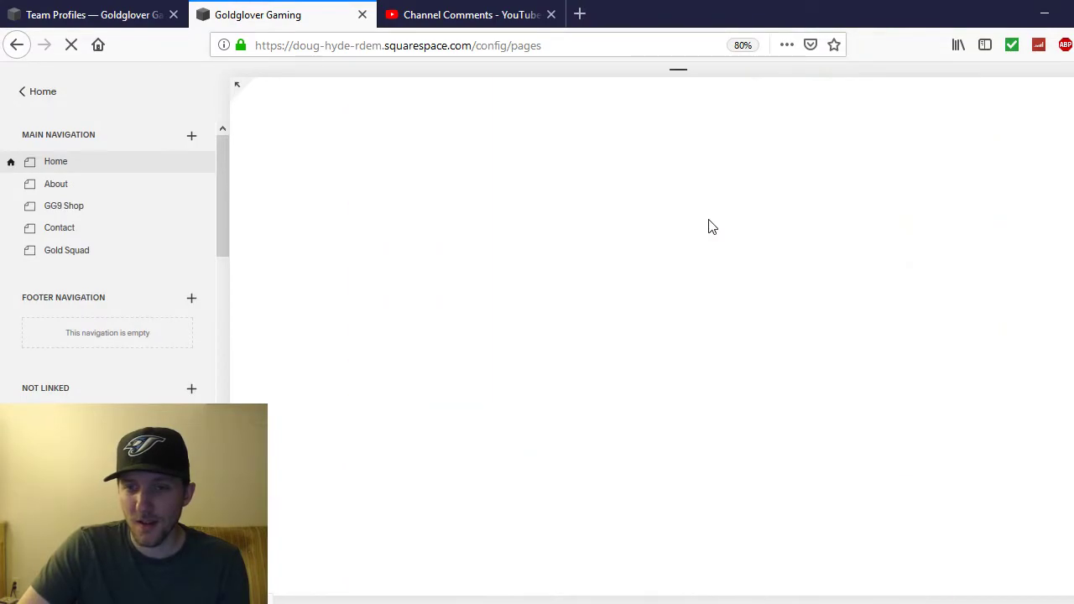
pyautogui.scroll(-3, 607, 355)
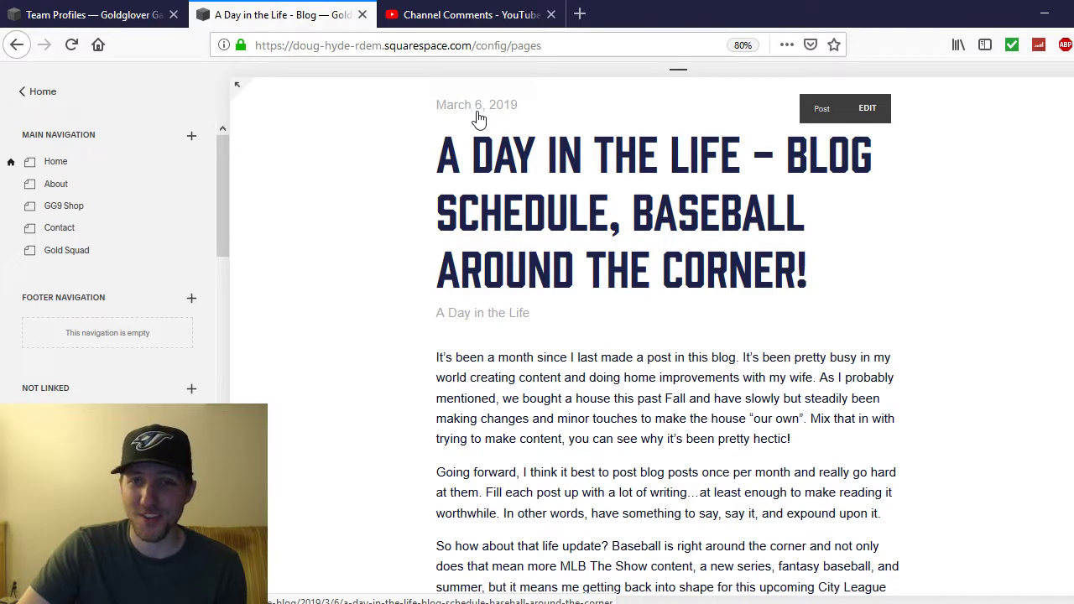
pyautogui.scroll(-20, 476, 117)
pyautogui.scroll(-1, 621, 269)
pyautogui.scroll(20, 597, 311)
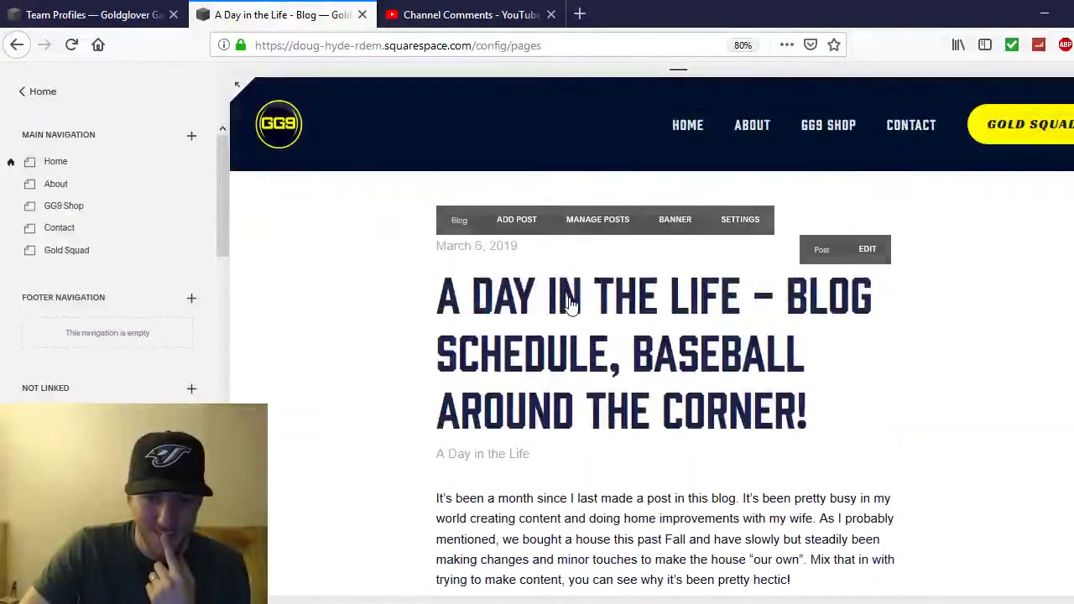
# Reopen the site's page list and look through the unlinked pages down to the HeelBoy Picks and Previews entries
pyautogui.click(36, 92)
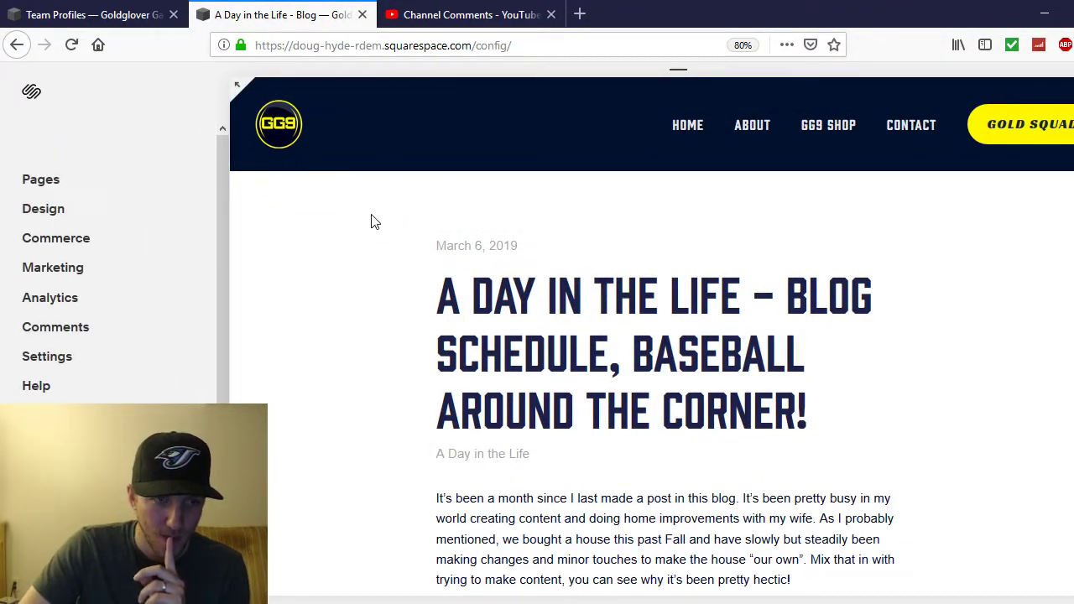
pyautogui.click(44, 186)
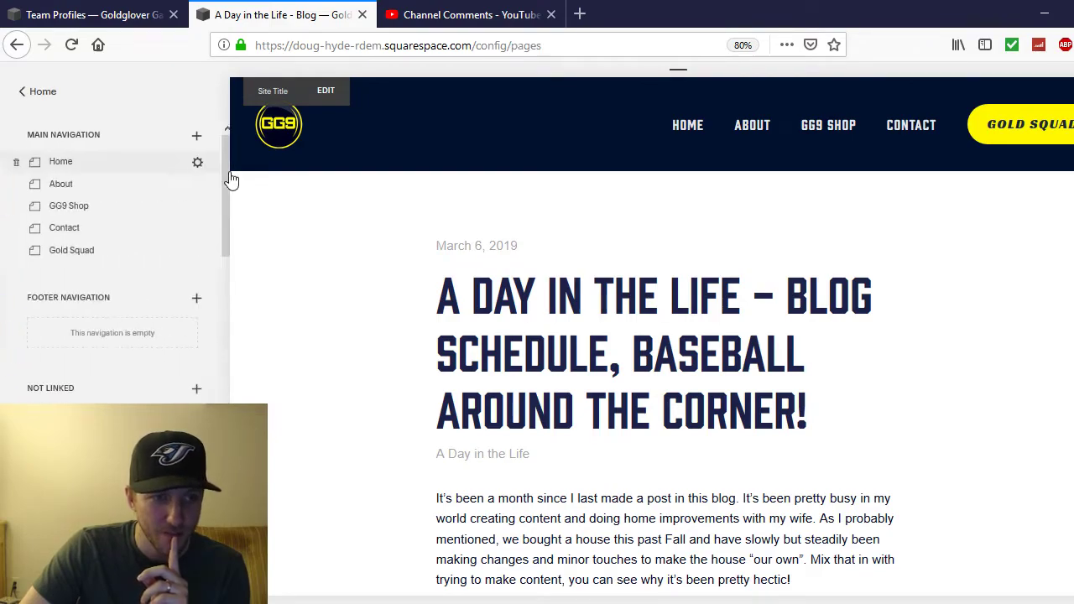
pyautogui.moveTo(224, 173); pyautogui.dragTo(212, 360)
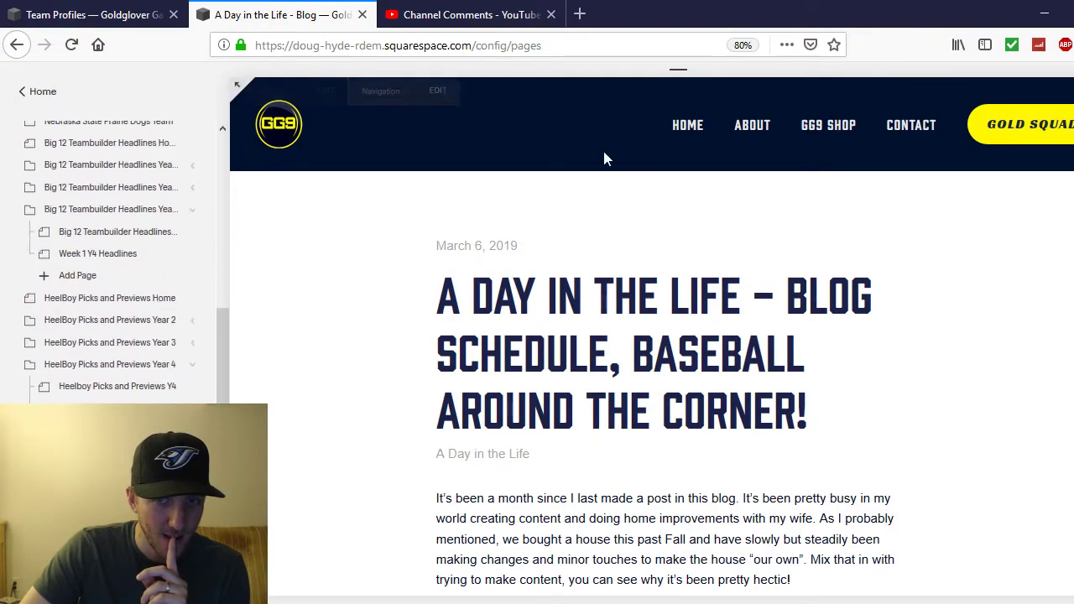
# Return to the homepage, enter the Teambuilder Dynasty section and open its HeelBoy Picks page
pyautogui.click(684, 130)
pyautogui.scroll(-3, 681, 332)
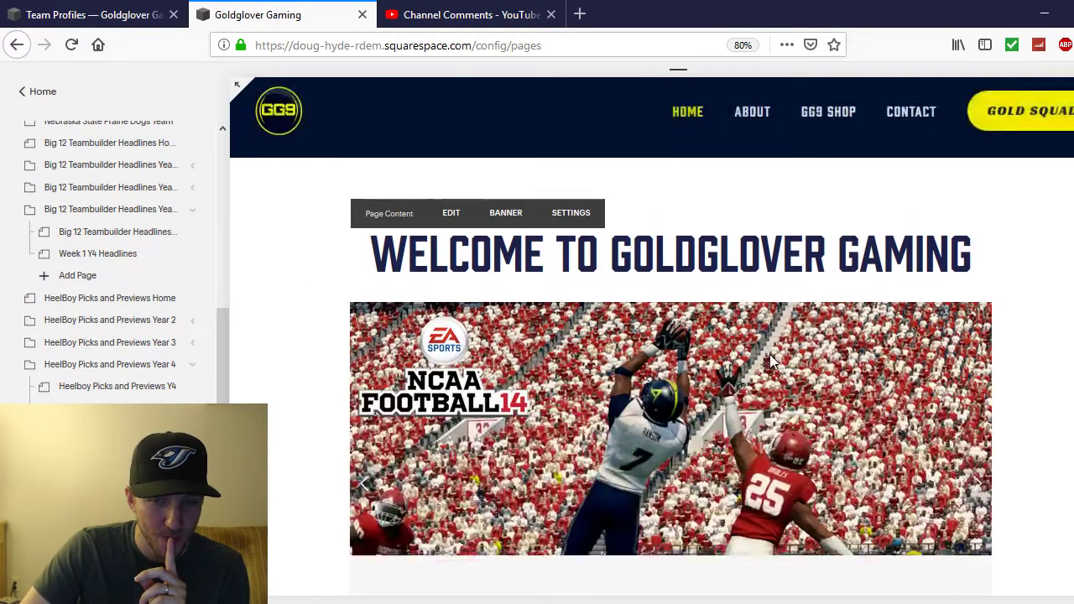
pyautogui.click(684, 356)
pyautogui.scroll(-3, 940, 403)
pyautogui.click(929, 449)
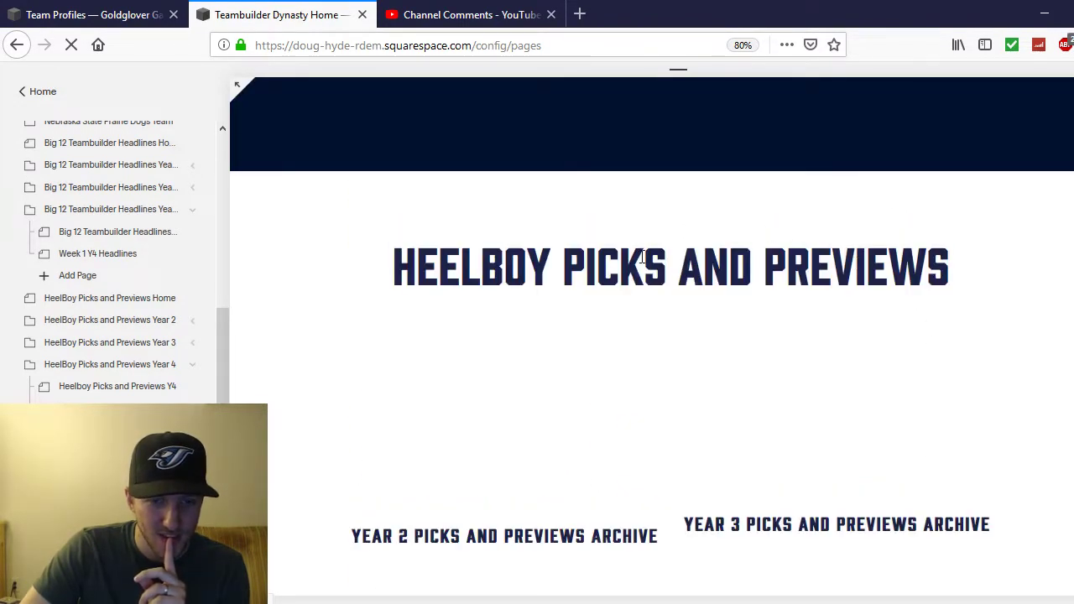
# Open the Year 4 HeelBoy picks and look over the "Week 6: The Picks" page
pyautogui.scroll(-3, 559, 377)
pyautogui.click(493, 417)
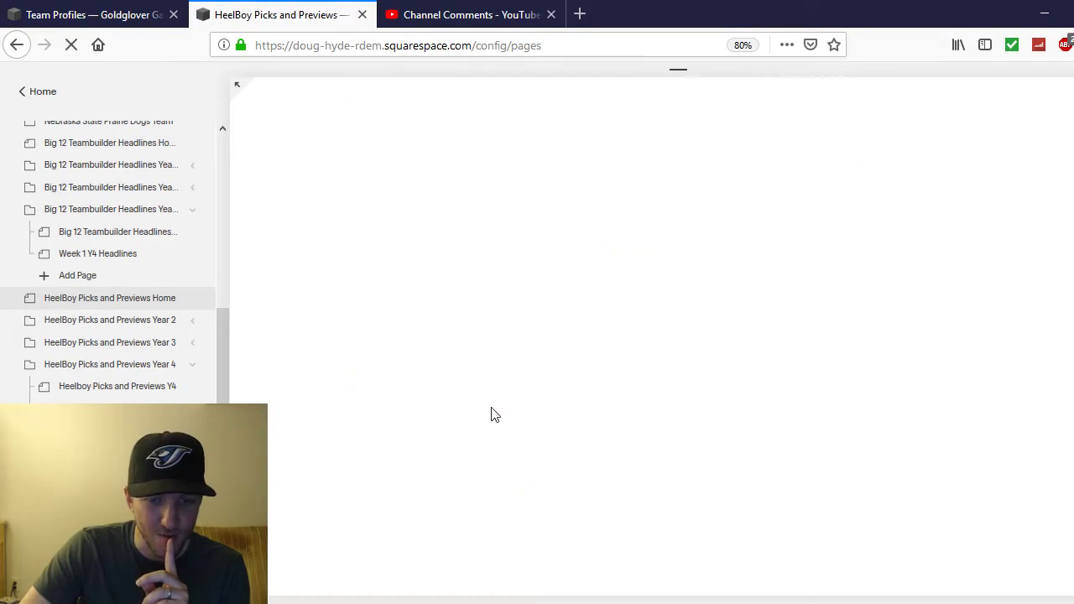
pyautogui.scroll(-2, 720, 326)
pyautogui.scroll(-3, 713, 329)
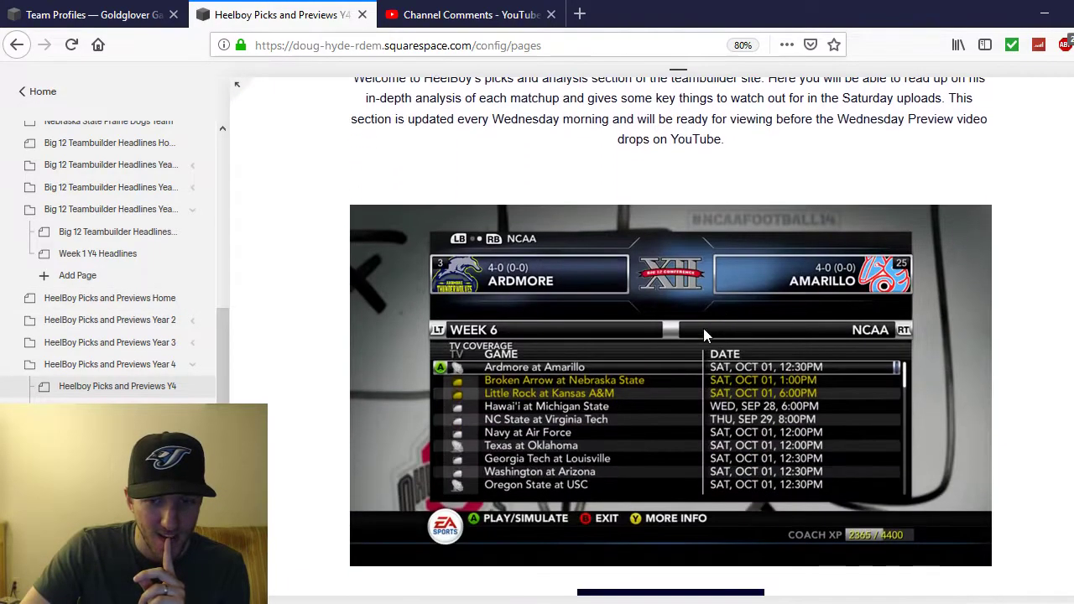
pyautogui.scroll(-1, 672, 335)
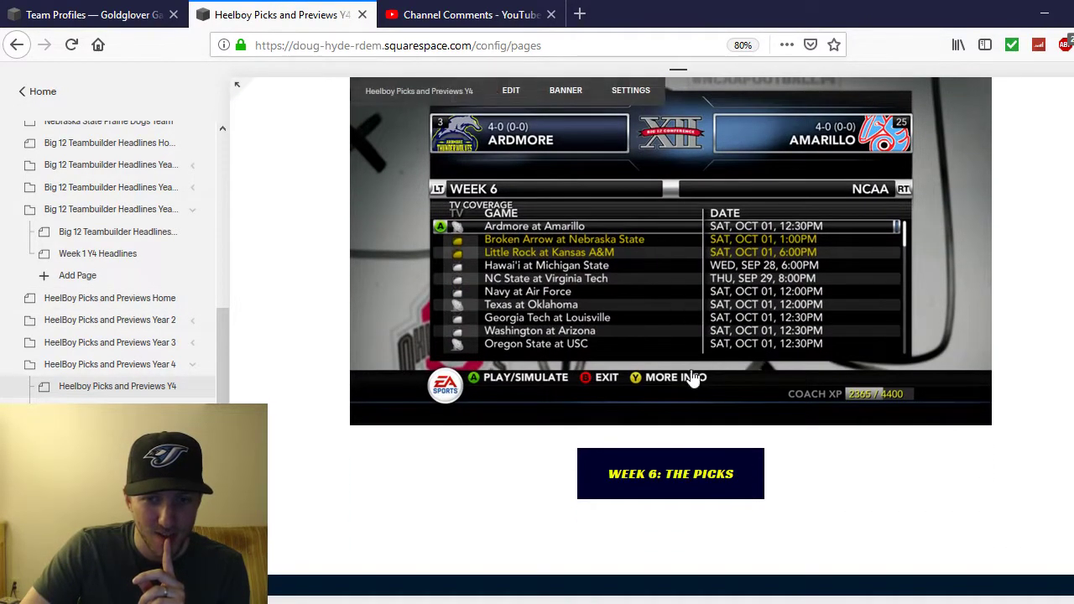
pyautogui.click(679, 459)
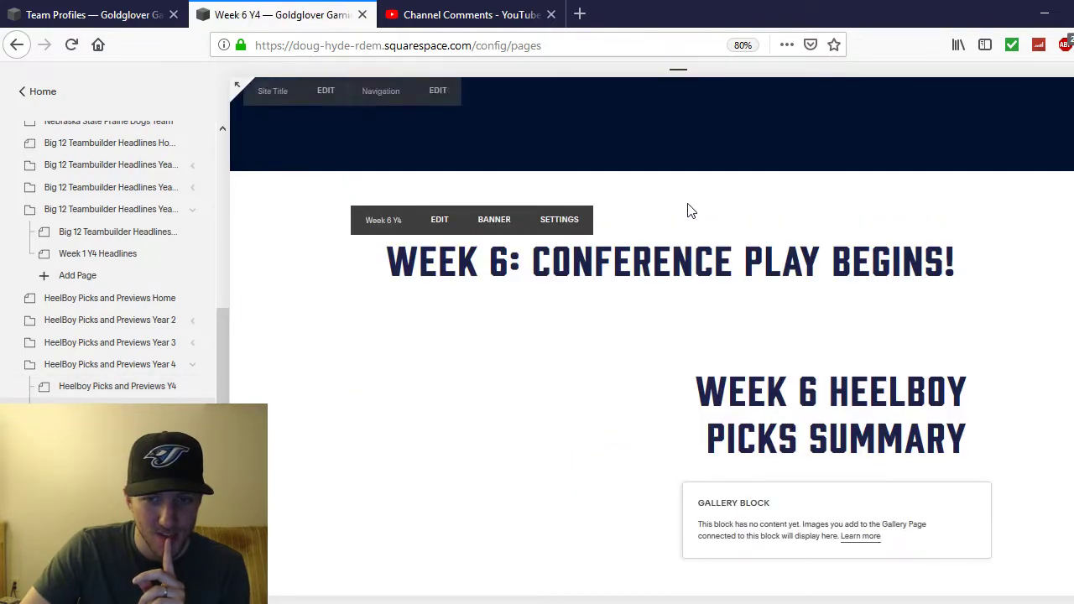
pyautogui.scroll(-3, 515, 364)
pyautogui.scroll(3, 518, 363)
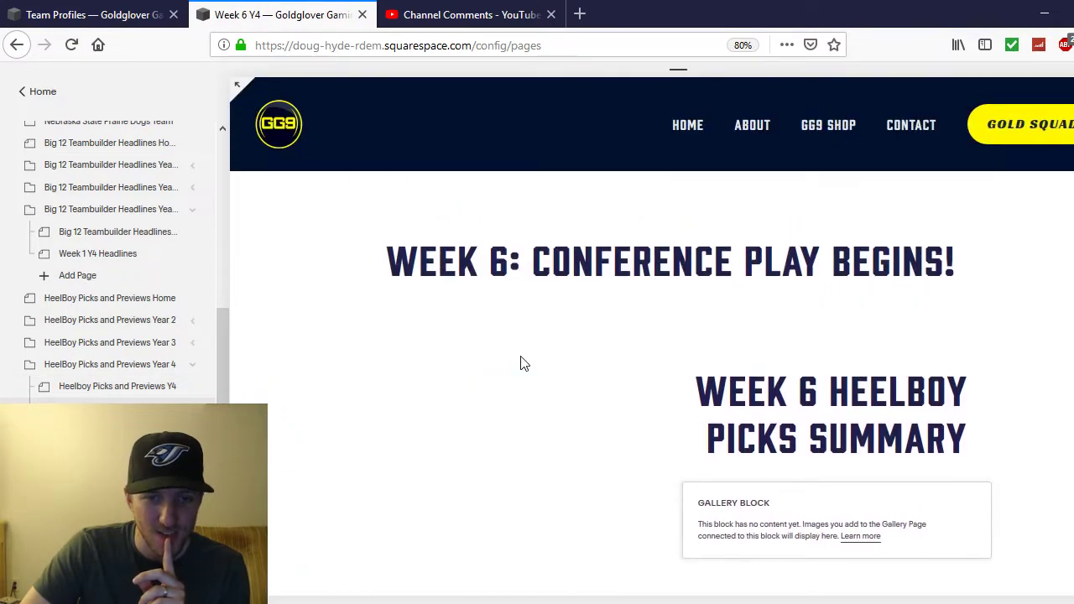
# Go back to the homepage and reopen the Teambuilder Dynasty section from its slideshow
pyautogui.click(692, 139)
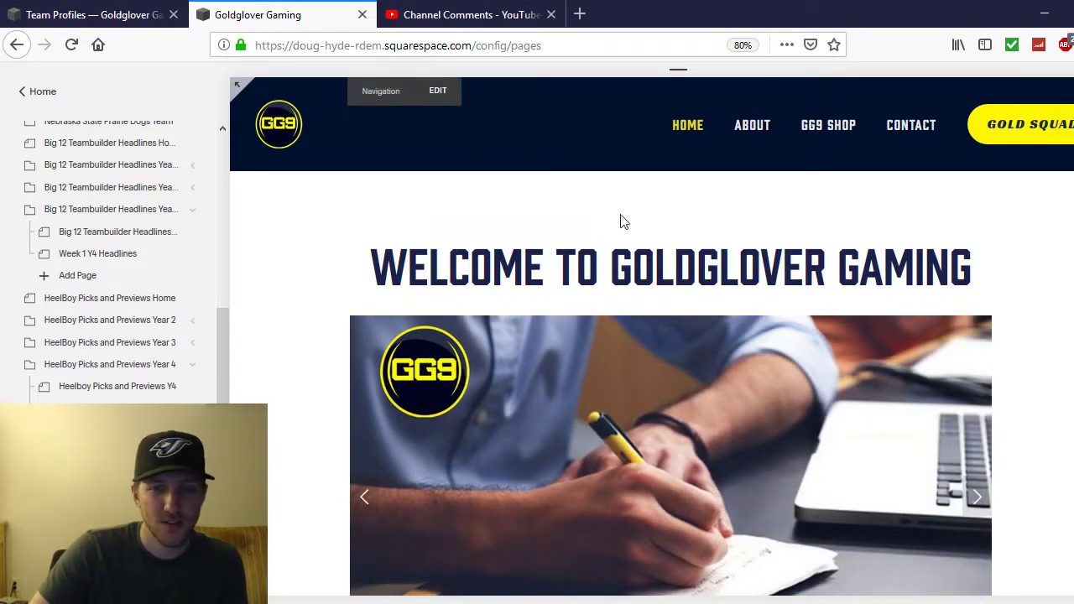
pyautogui.scroll(-1, 454, 433)
pyautogui.click(365, 424)
pyautogui.click(621, 394)
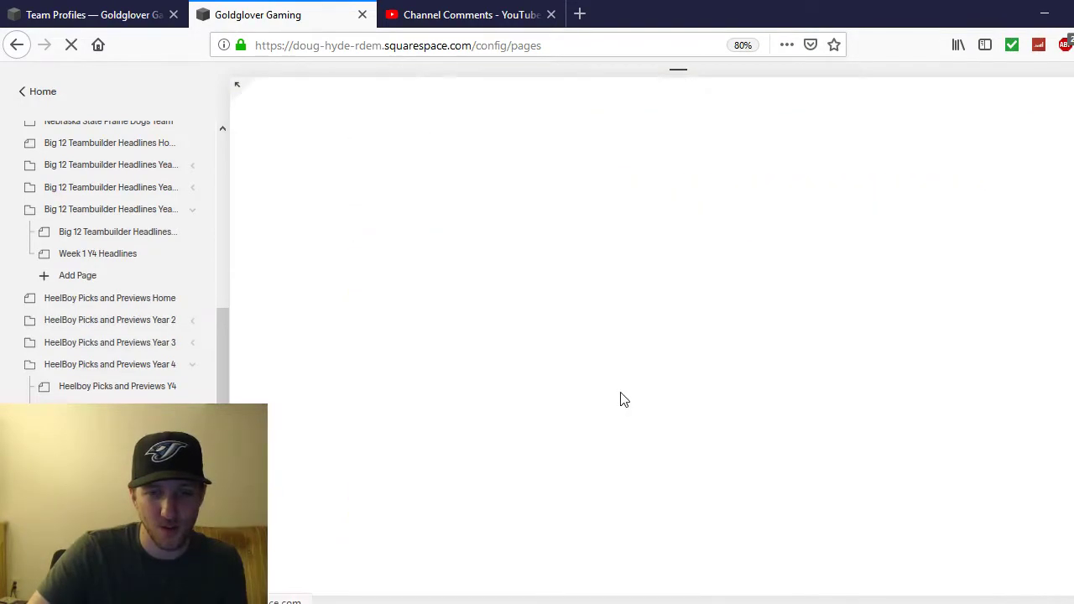
pyautogui.scroll(-4, 839, 327)
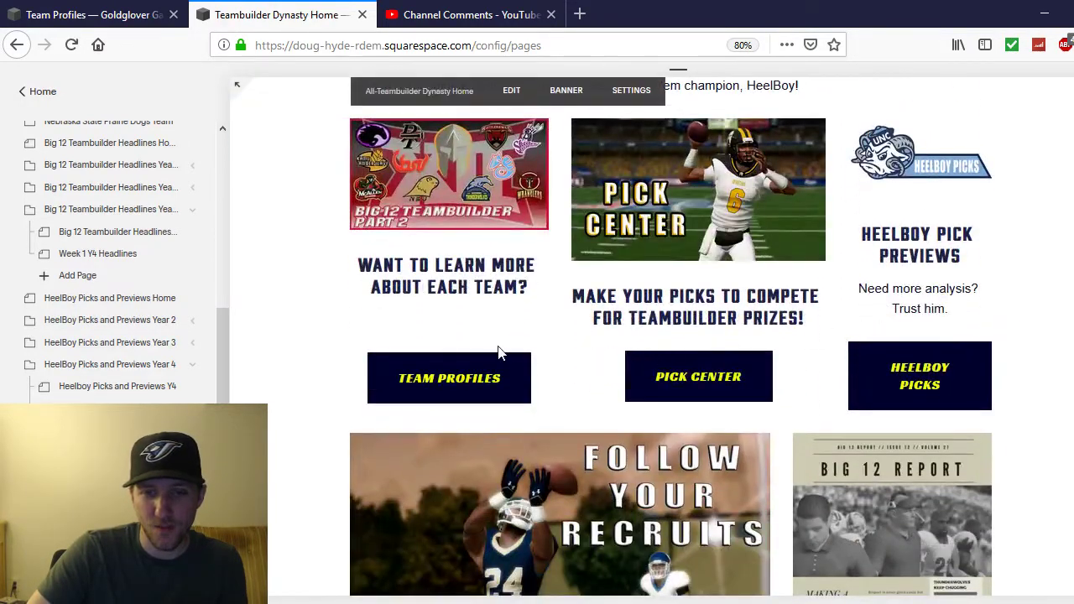
# Open the Ardmore Thunderwolves from the Team Profiles gallery and enter their Meet the Team page
pyautogui.click(472, 391)
pyautogui.scroll(-3, 434, 376)
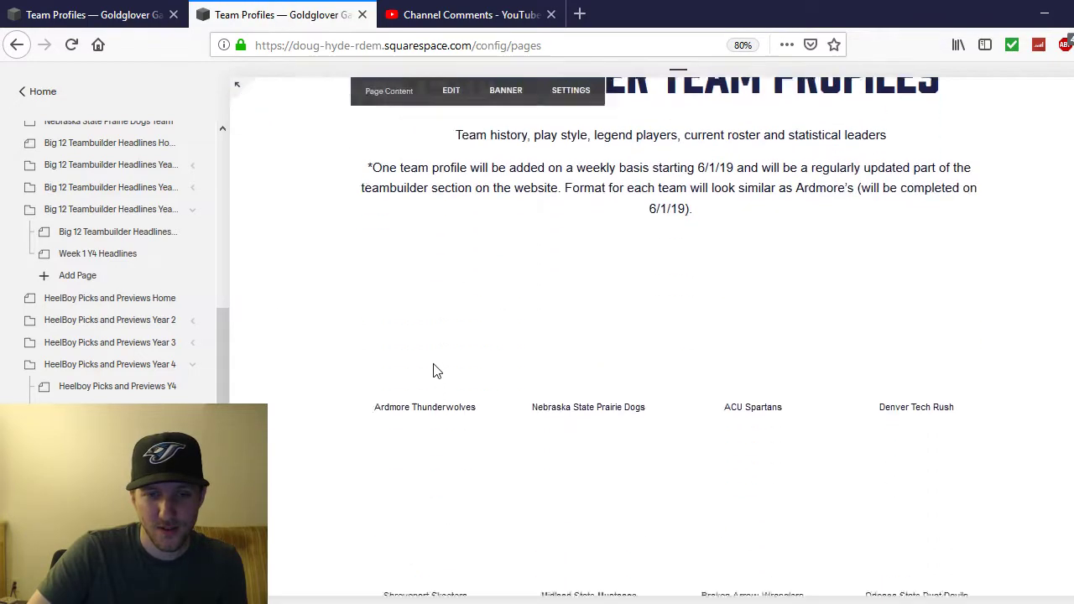
pyautogui.click(426, 308)
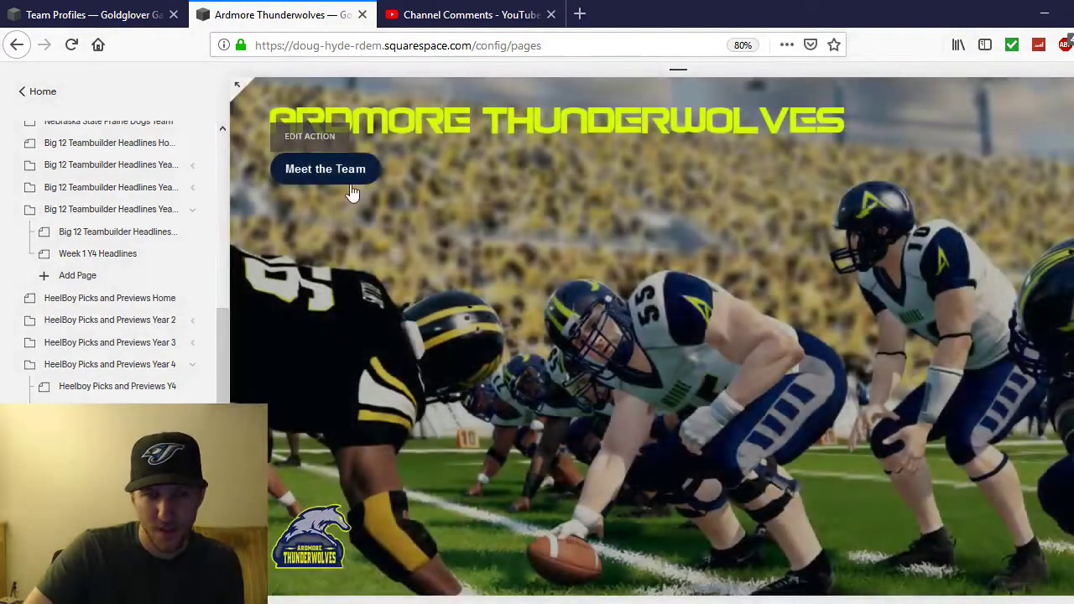
pyautogui.click(351, 181)
# Open the Thunderwolves' Spring-2019 schedule on TomorrowsPro from the team page and show the box score of the Arkansas State game
pyautogui.scroll(-3, 638, 315)
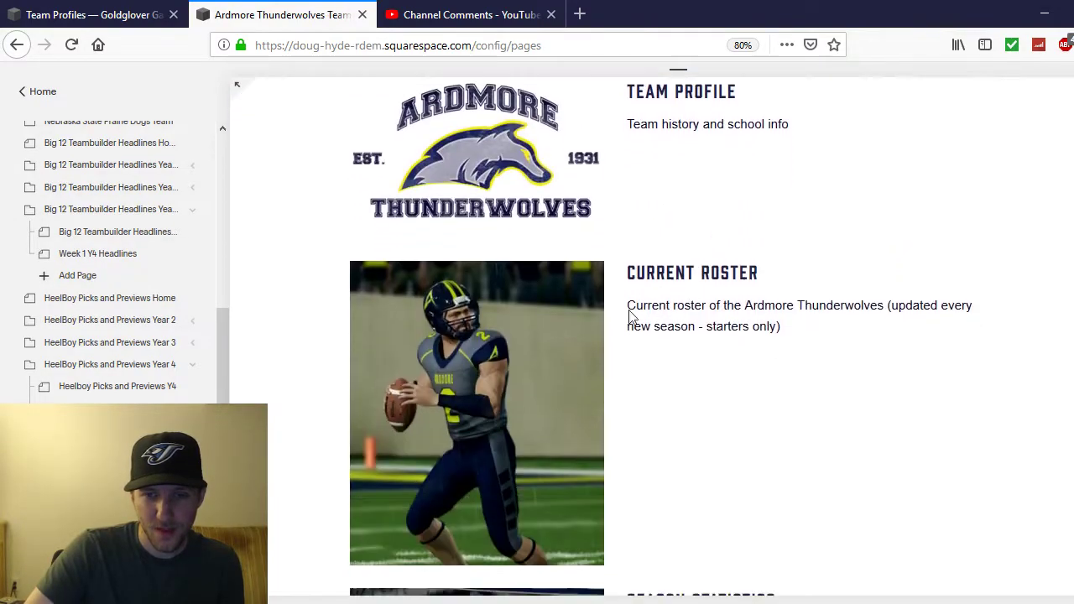
pyautogui.scroll(-3, 503, 335)
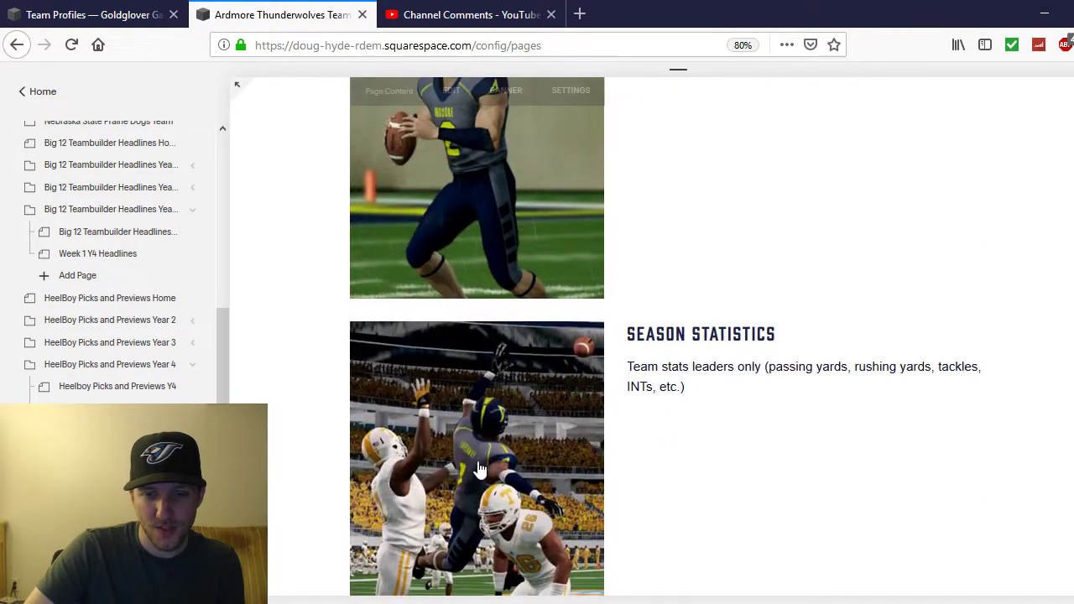
pyautogui.click(491, 386)
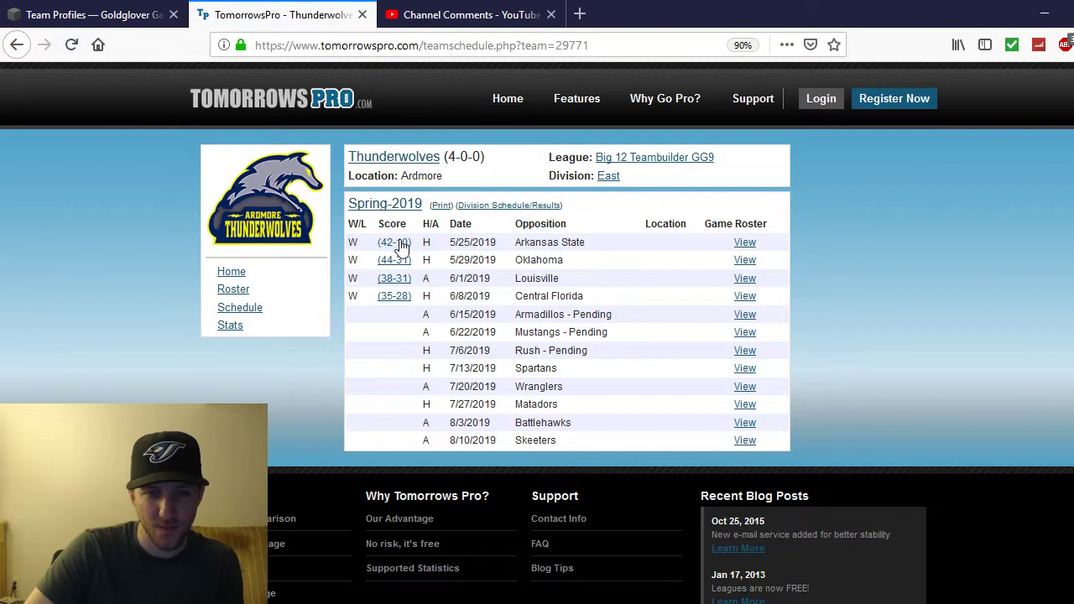
pyautogui.click(527, 245)
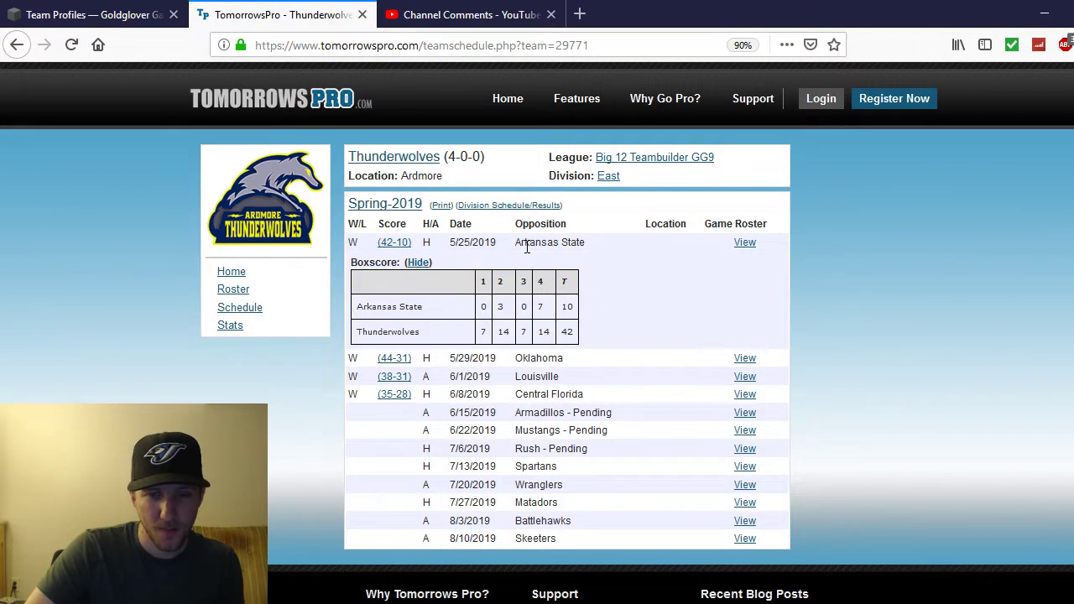
pyautogui.click(419, 267)
pyautogui.click(394, 243)
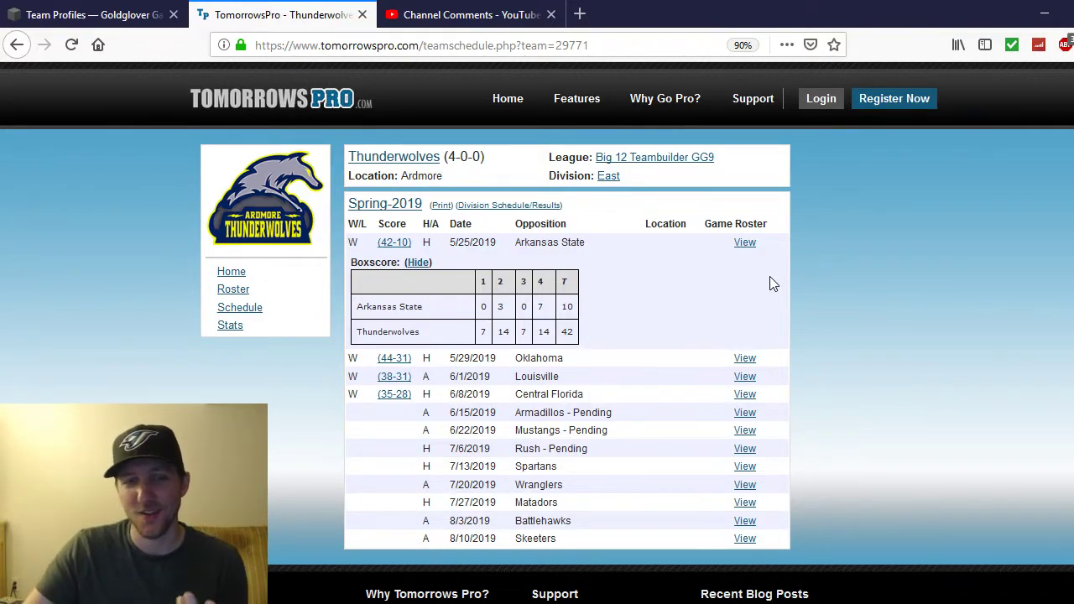
# Switch to YouTube Studio and look over the comments on the "Can an EXPANSION Team BEAT the Warriors?!?" video
pyautogui.click(470, 14)
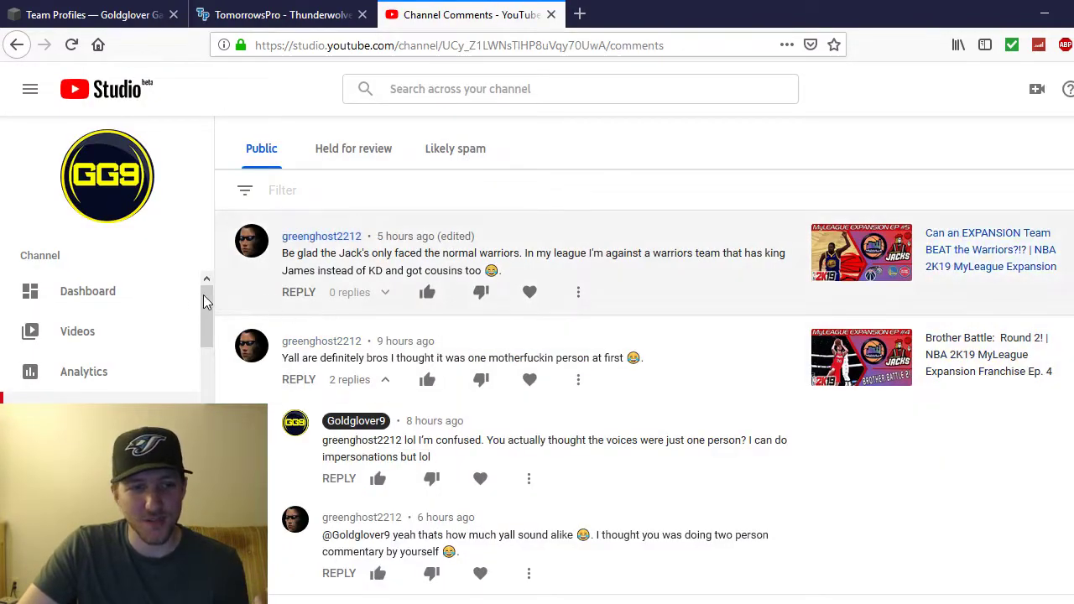
pyautogui.click(954, 244)
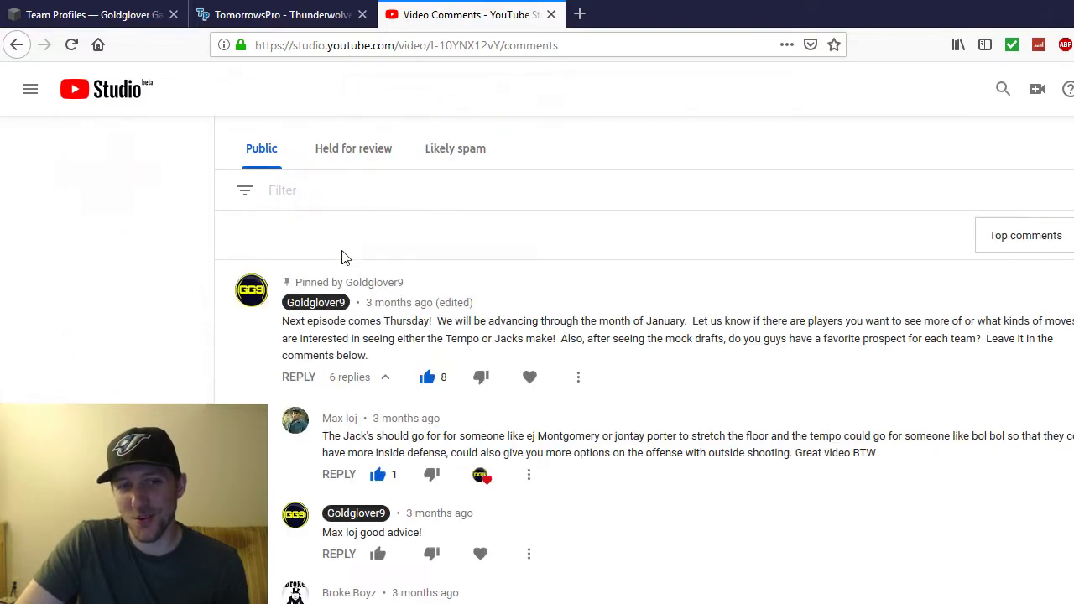
pyautogui.scroll(-3, 471, 307)
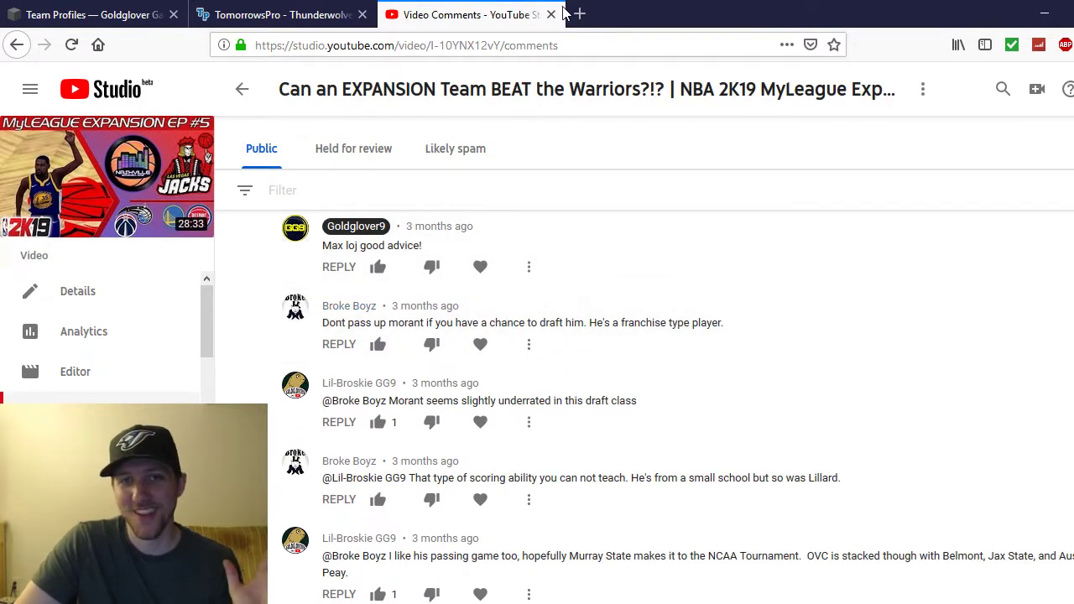
# Switch to the Team Profiles tab and return to the Goldglover Gaming homepage
pyautogui.click(101, 15)
pyautogui.moveTo(412, 193)
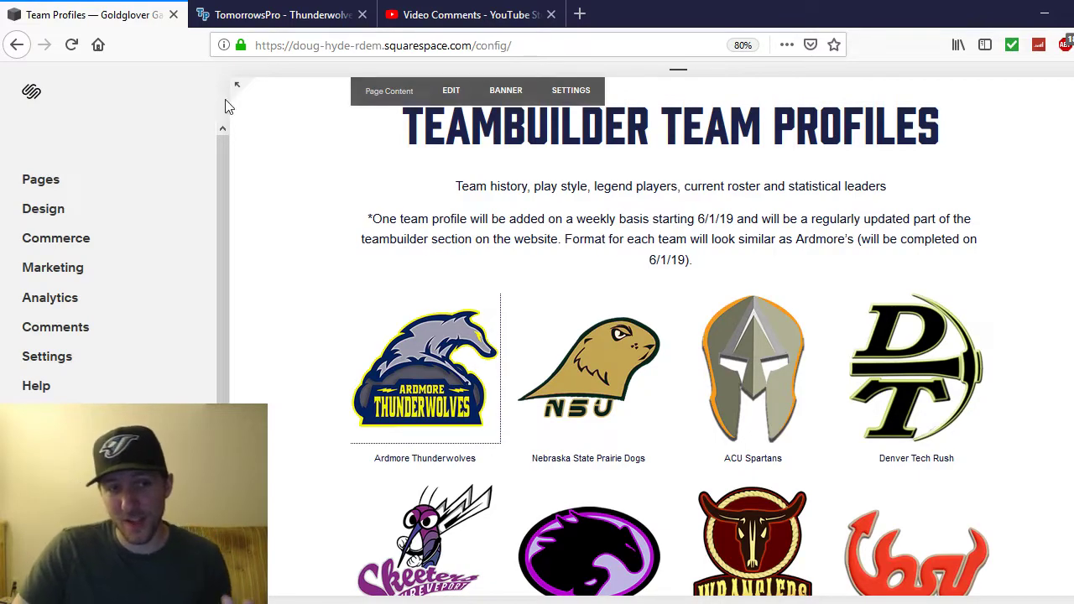
pyautogui.scroll(3, 387, 146)
pyautogui.click(686, 136)
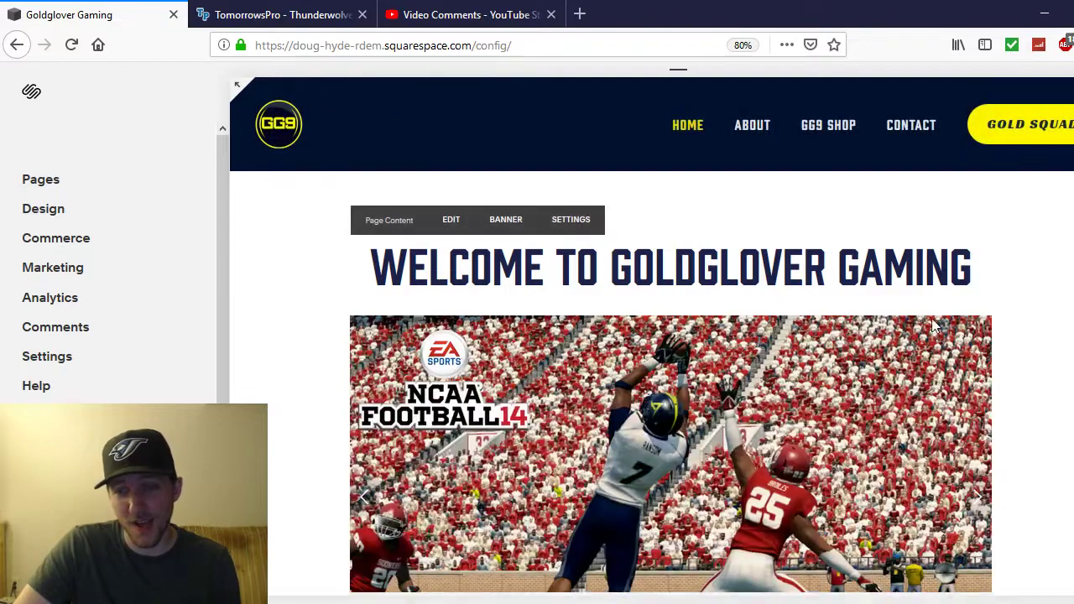
# Decline the Xbox chat invitation over the homepage and open the site's page list
pyautogui.scroll(-2, 1003, 375)
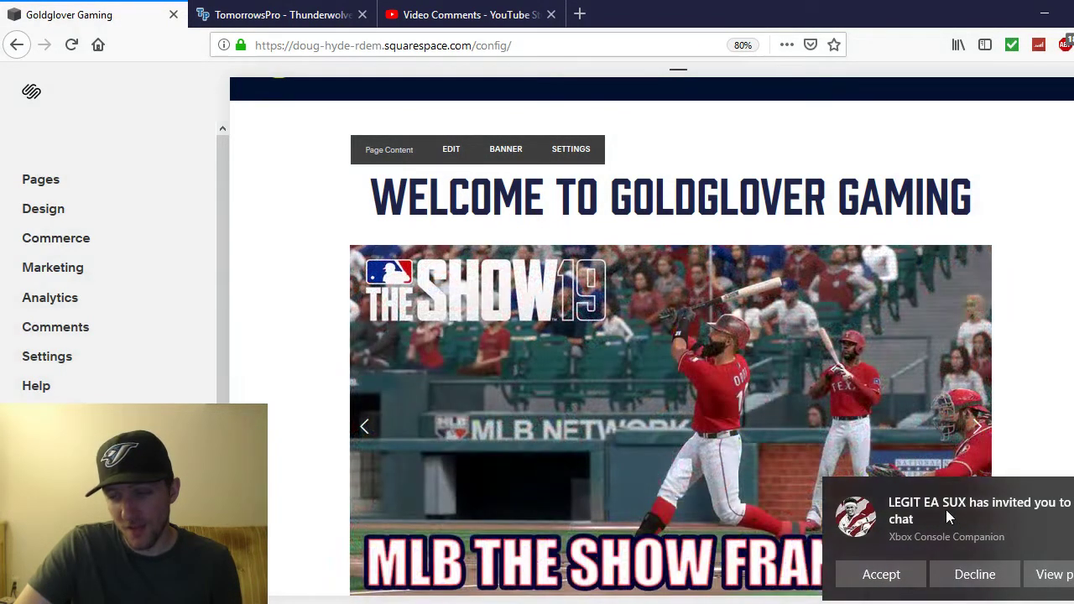
pyautogui.click(973, 575)
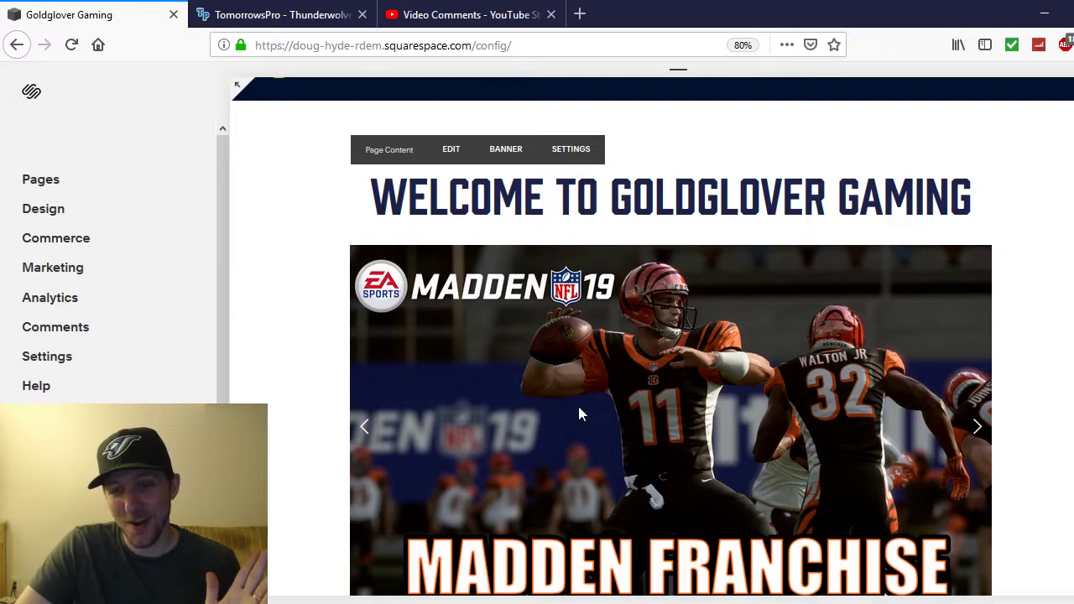
pyautogui.click(46, 183)
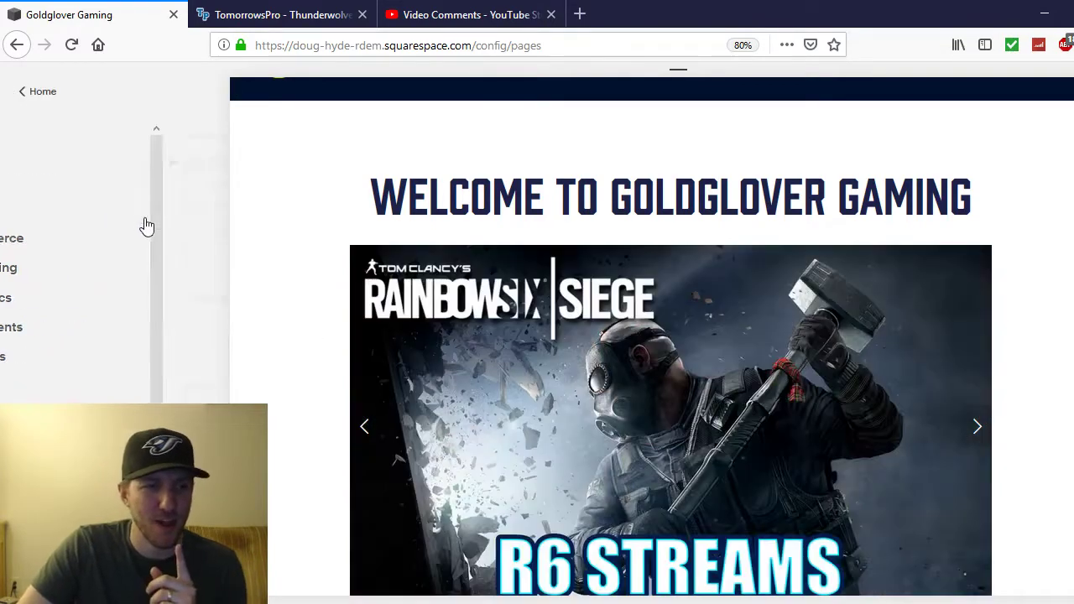
# Open the Franchise page in the MLB The Show folder and look over its welcome text and The Stretch blog link
pyautogui.moveTo(222, 183); pyautogui.dragTo(223, 428)
pyautogui.click(79, 377)
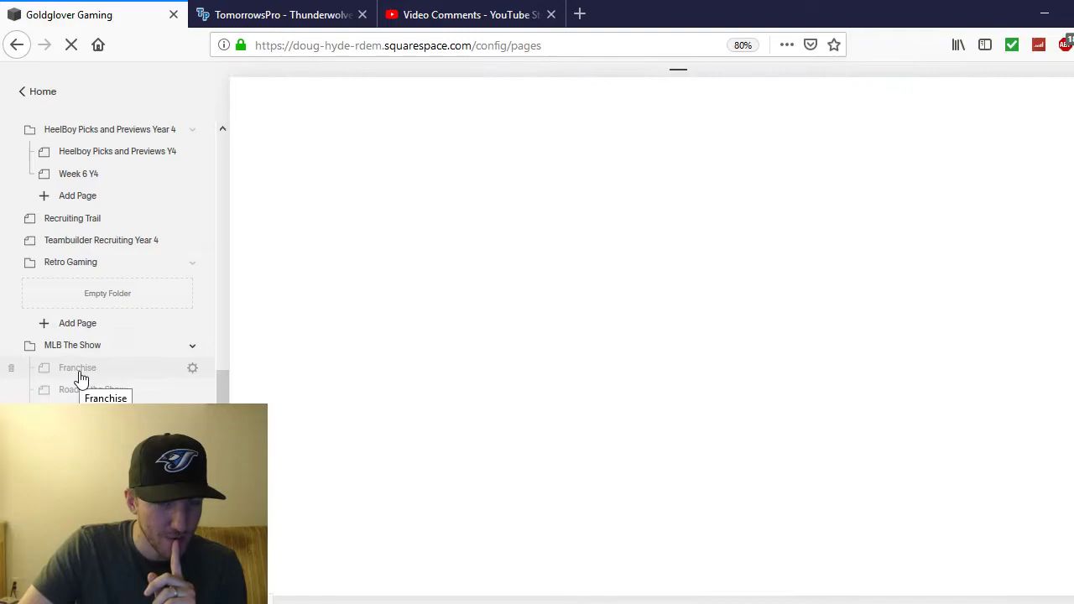
pyautogui.scroll(-3, 463, 310)
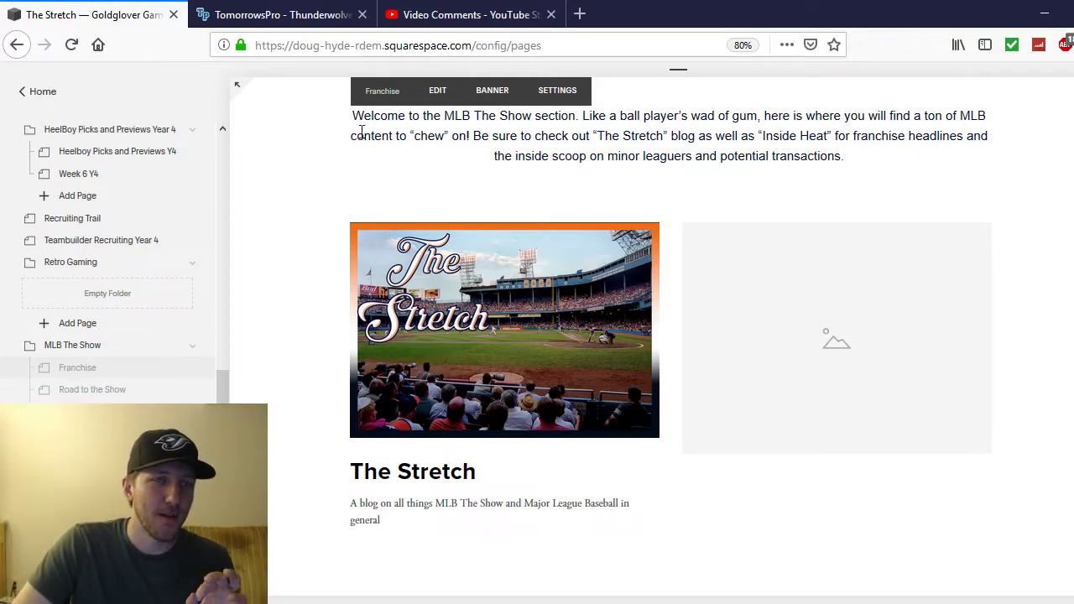
# Switch to YouTube Studio, leave the video's comments and open the channel's list of uploaded videos
pyautogui.click(453, 10)
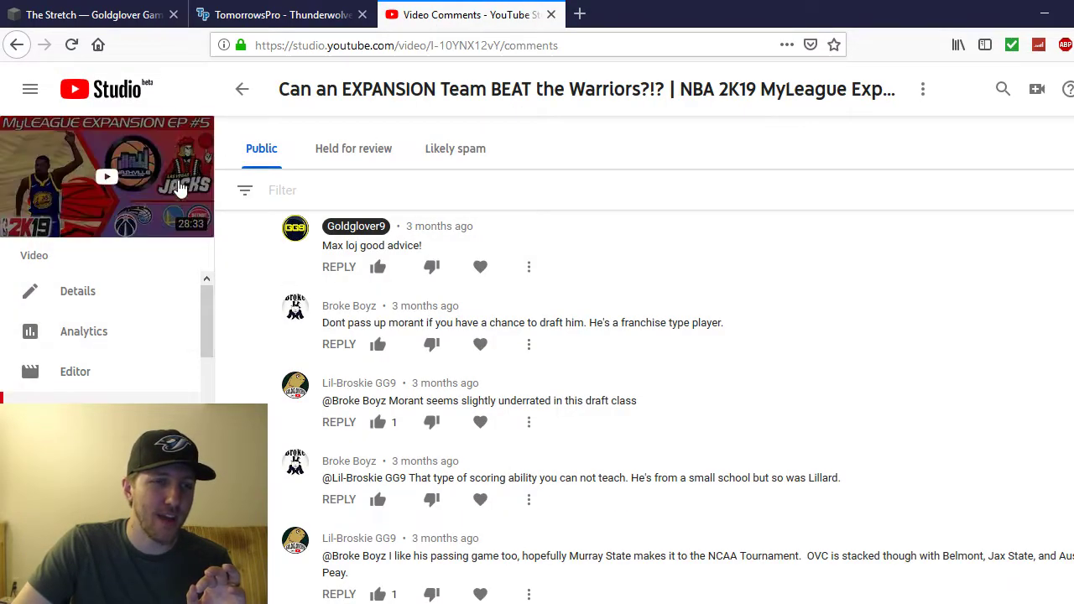
pyautogui.click(239, 94)
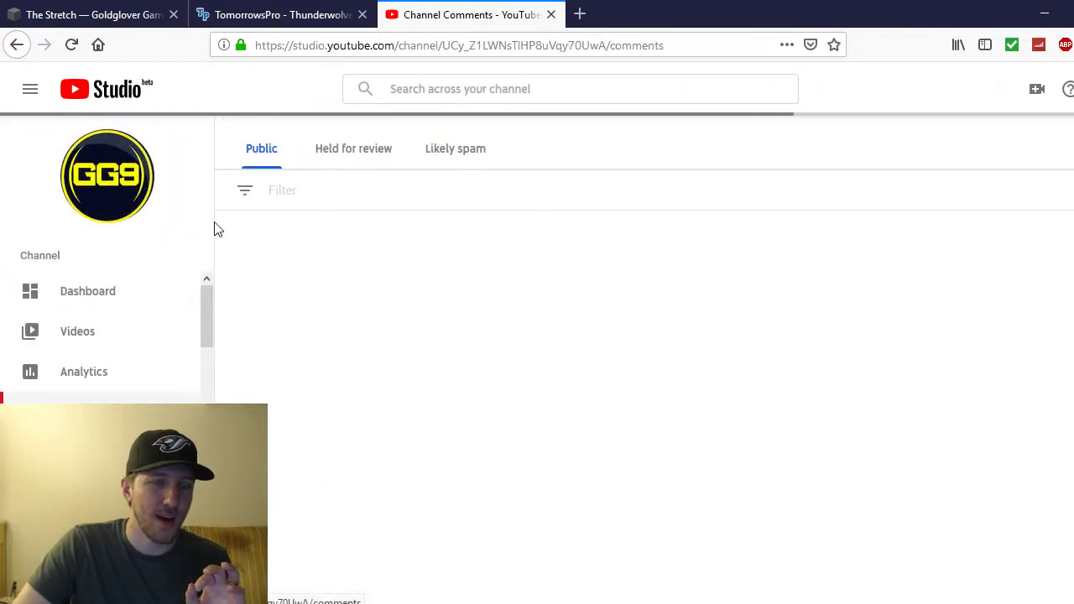
pyautogui.click(130, 339)
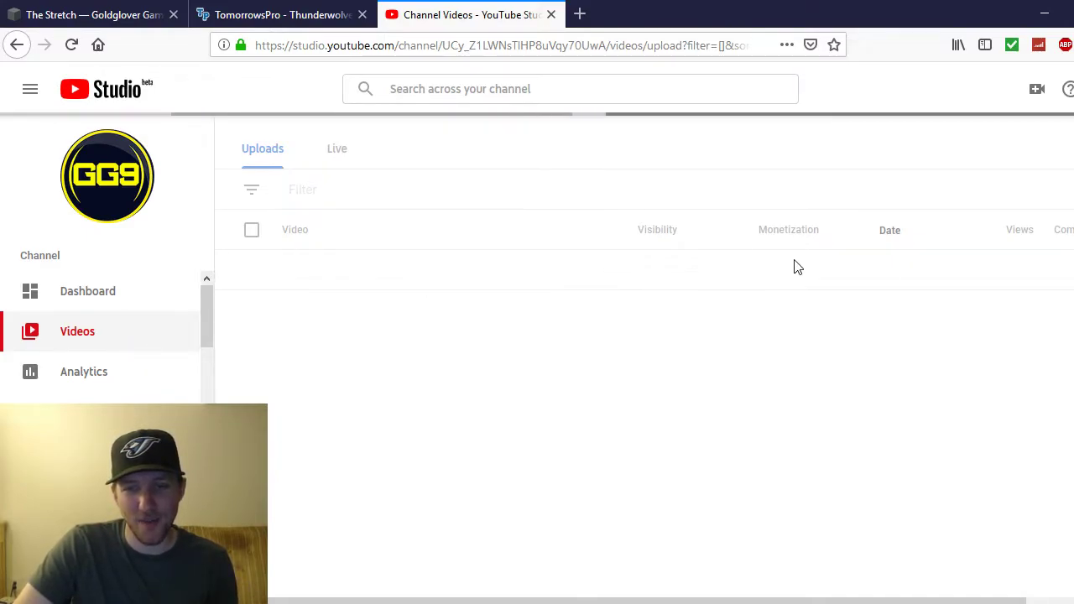
# Examine the view counts of the uploaded videos from June 9 back to mid-May 2019, then return to the newest
pyautogui.scroll(-2, 729, 278)
pyautogui.scroll(2, 755, 336)
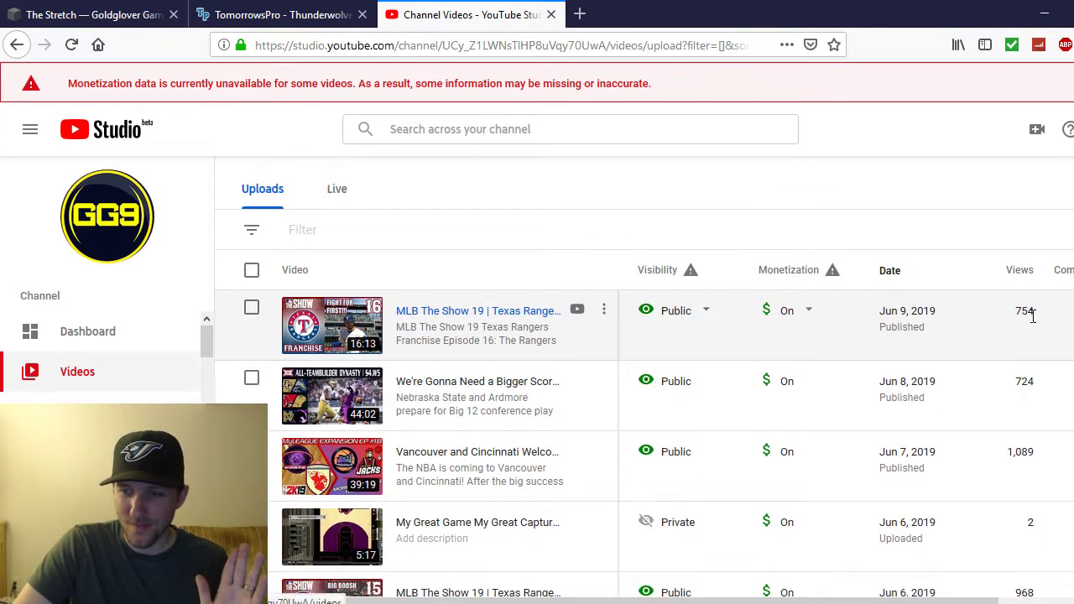
pyautogui.scroll(-2, 1036, 332)
pyautogui.scroll(-3, 1035, 334)
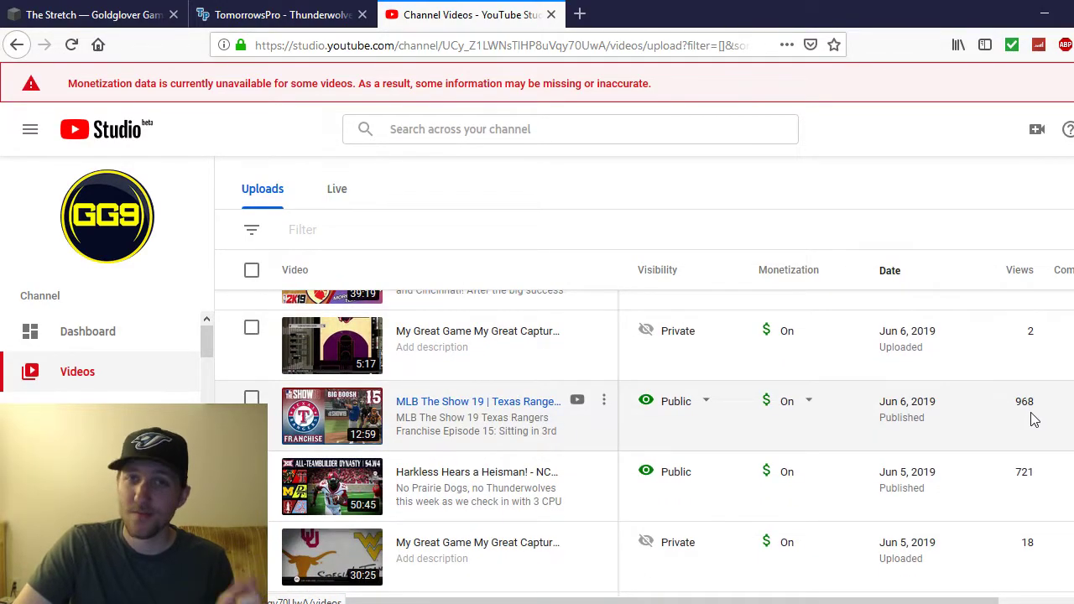
pyautogui.scroll(-5, 1029, 432)
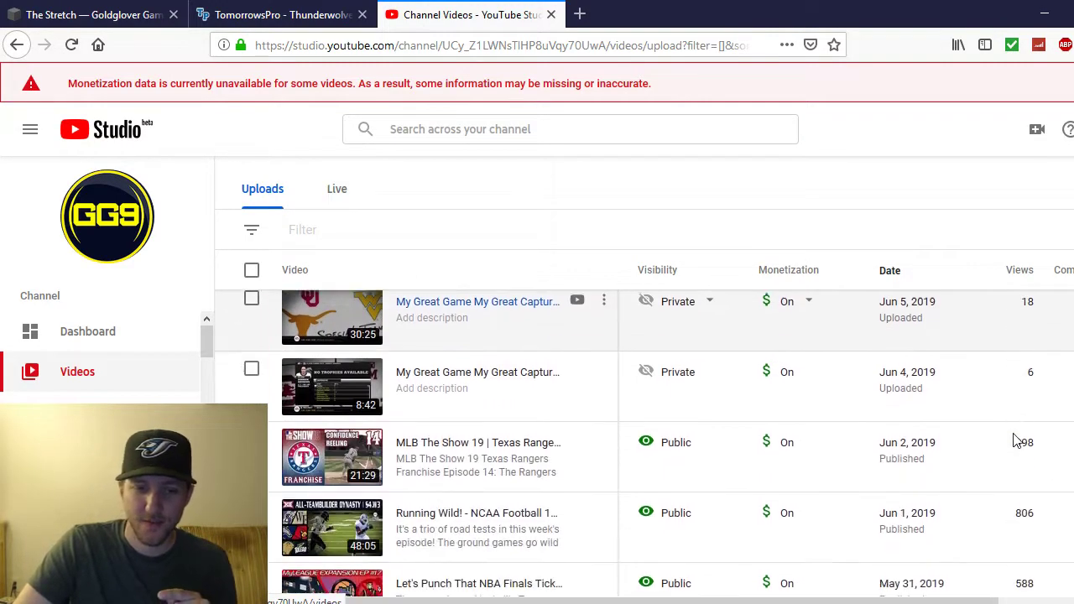
pyautogui.scroll(-1, 1018, 441)
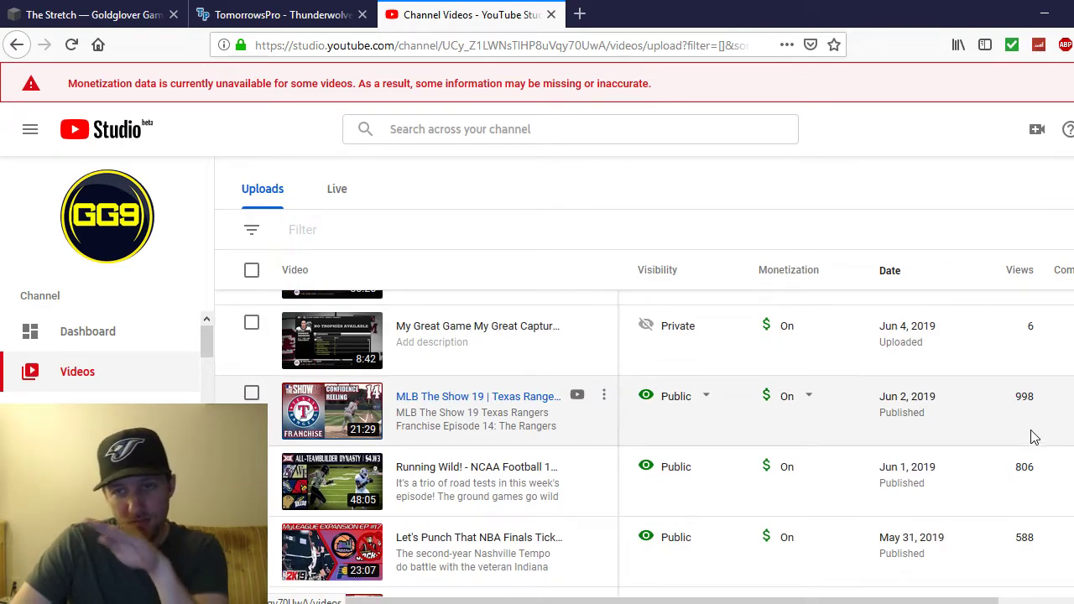
pyautogui.scroll(-4, 1033, 417)
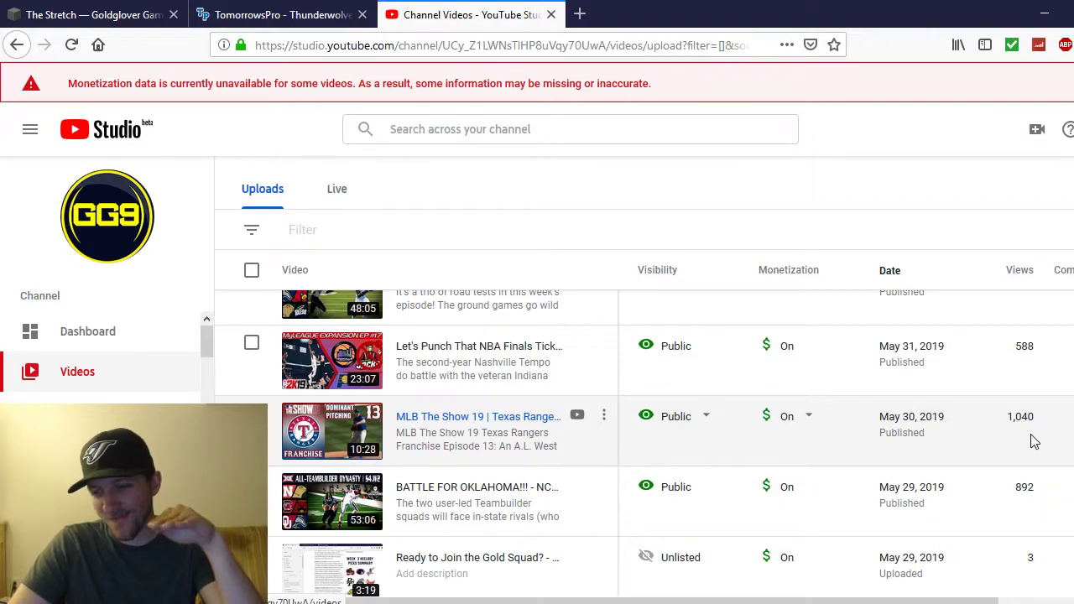
pyautogui.scroll(-4, 1032, 439)
pyautogui.scroll(-2, 1022, 445)
pyautogui.scroll(-6, 1033, 435)
pyautogui.scroll(-8, 1037, 434)
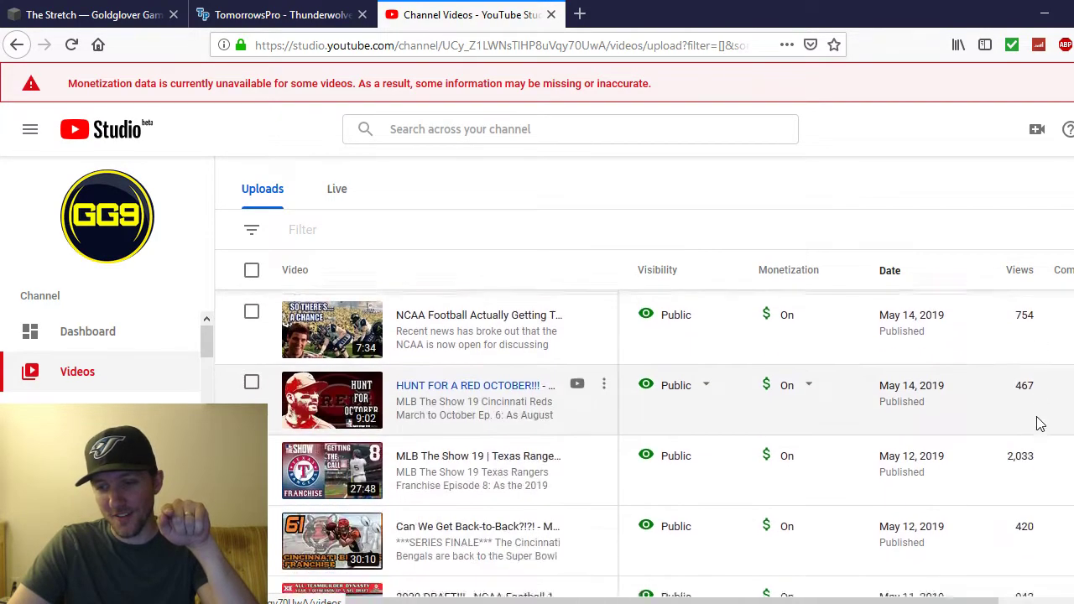
pyautogui.scroll(-1, 1041, 424)
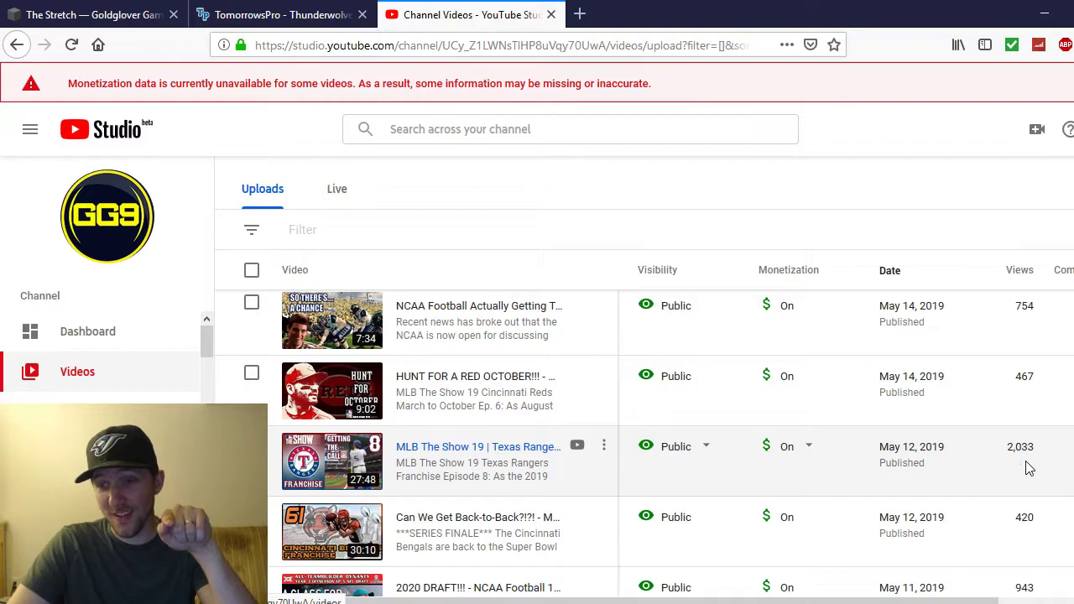
pyautogui.scroll(20, 1030, 468)
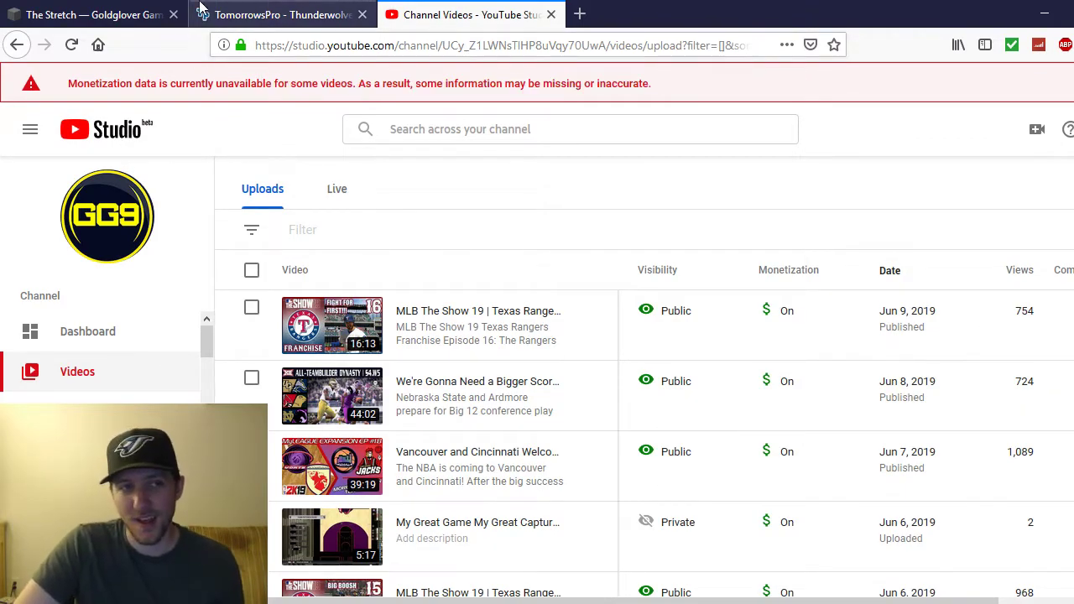
# Switch back to the Goldglover Gaming site and look over the Road to the Show page in the MLB The Show folder
pyautogui.click(97, 14)
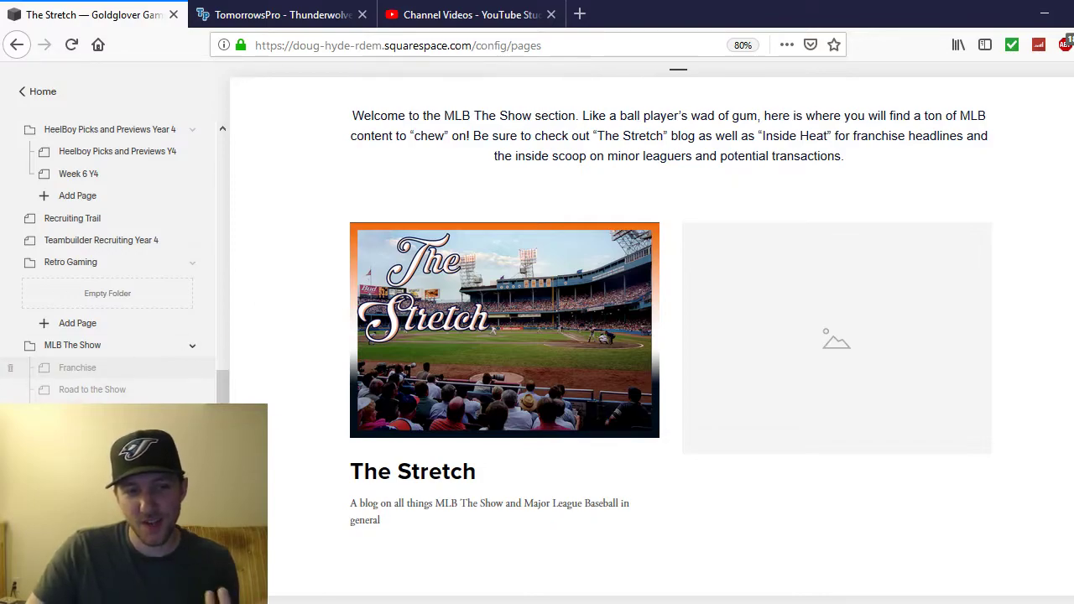
pyautogui.click(104, 389)
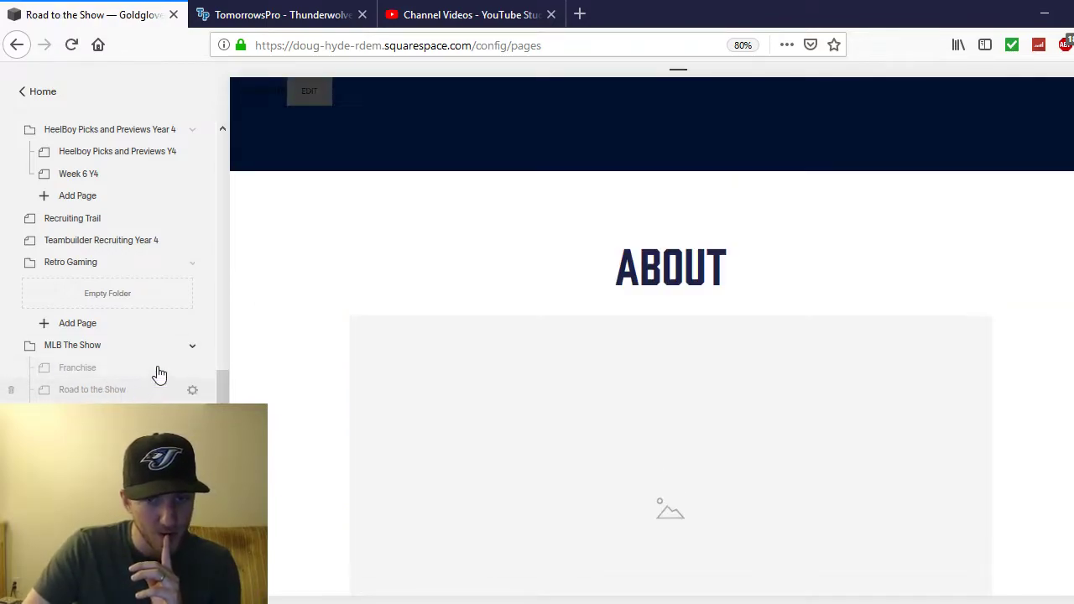
pyautogui.scroll(-2, 425, 286)
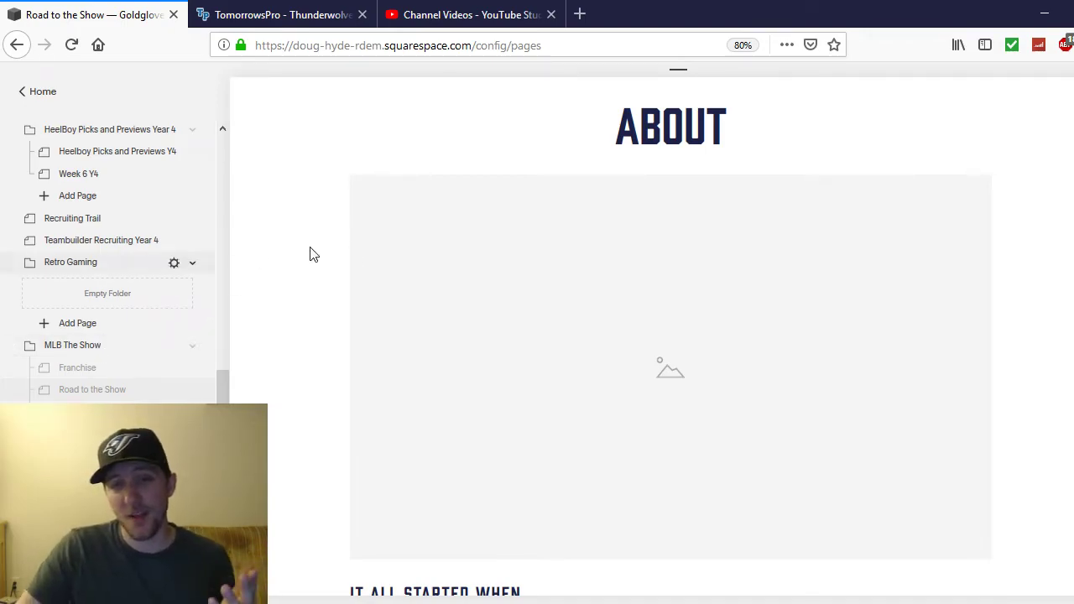
pyautogui.scroll(2, 597, 273)
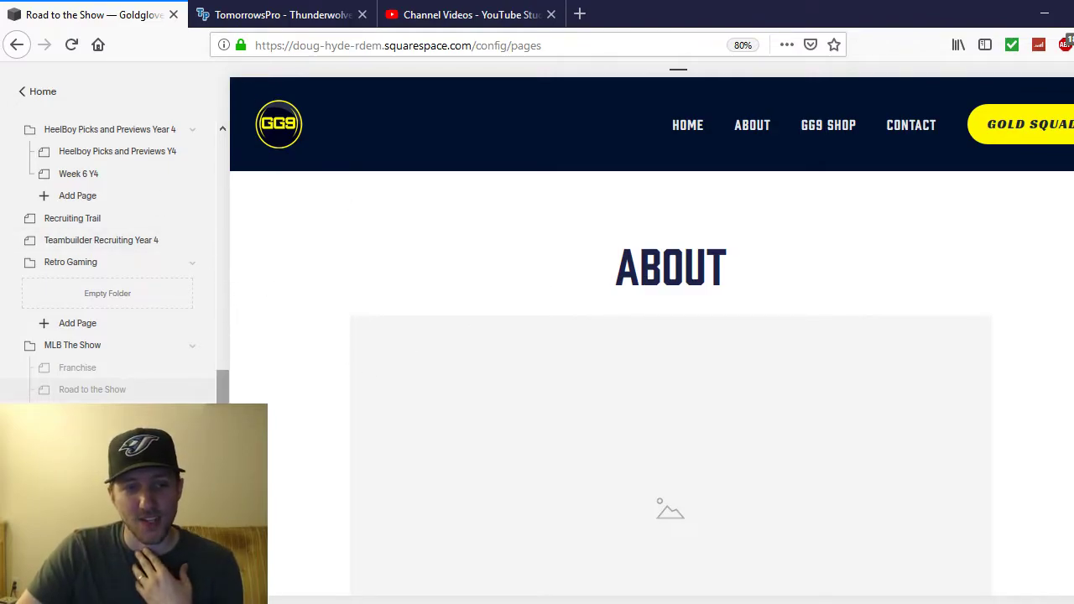
# Open the site's Home page and browse its slideshow through The Show 19 and Madden 19 to the Rainbow Six Siege slide
pyautogui.moveTo(223, 433); pyautogui.dragTo(232, 123)
pyautogui.click(123, 165)
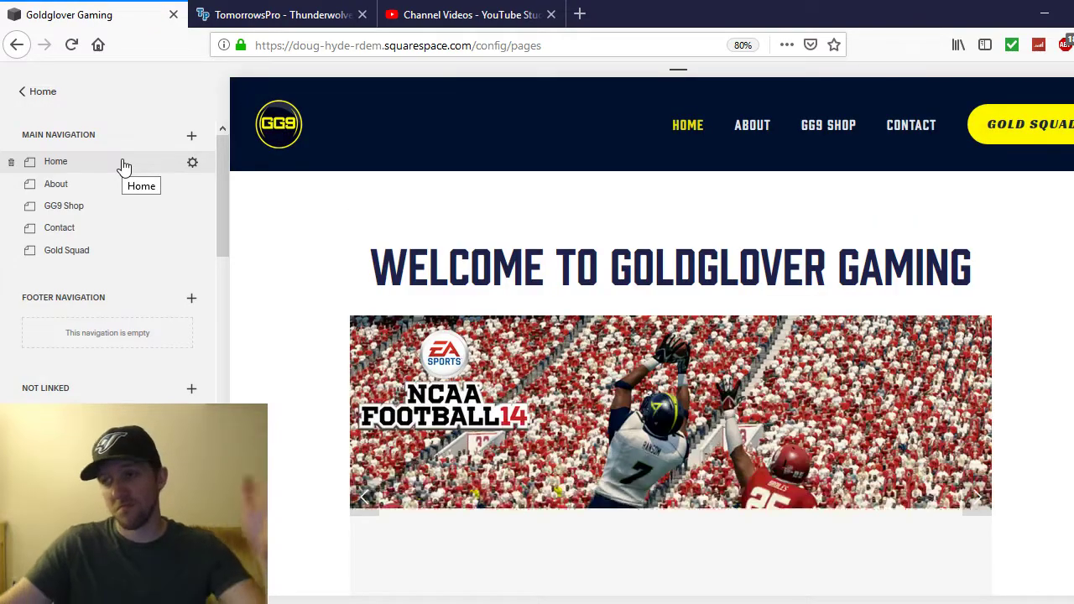
pyautogui.moveTo(653, 271)
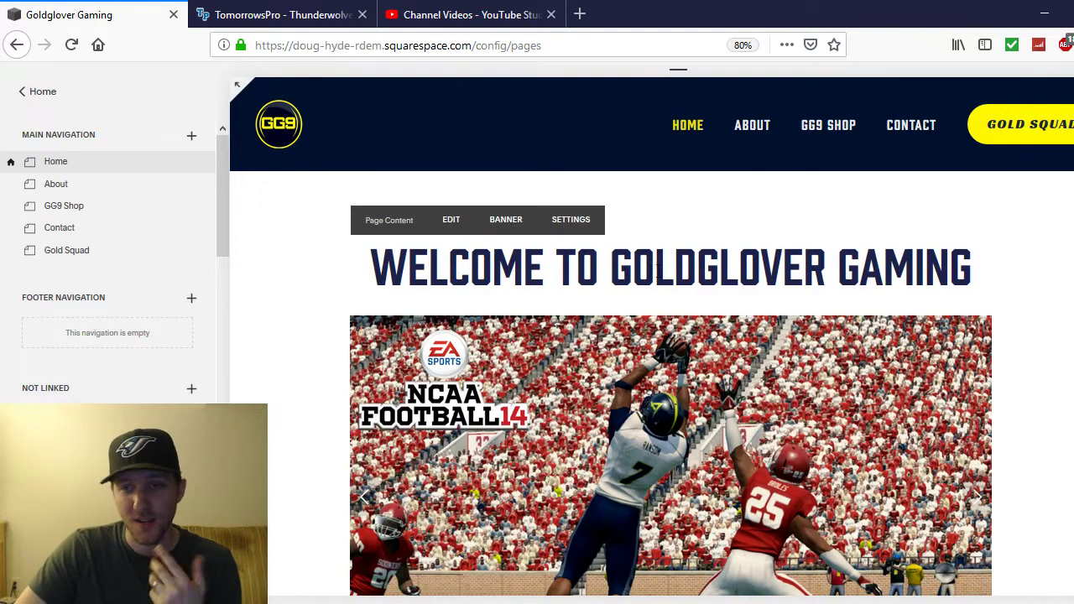
pyautogui.click(980, 496)
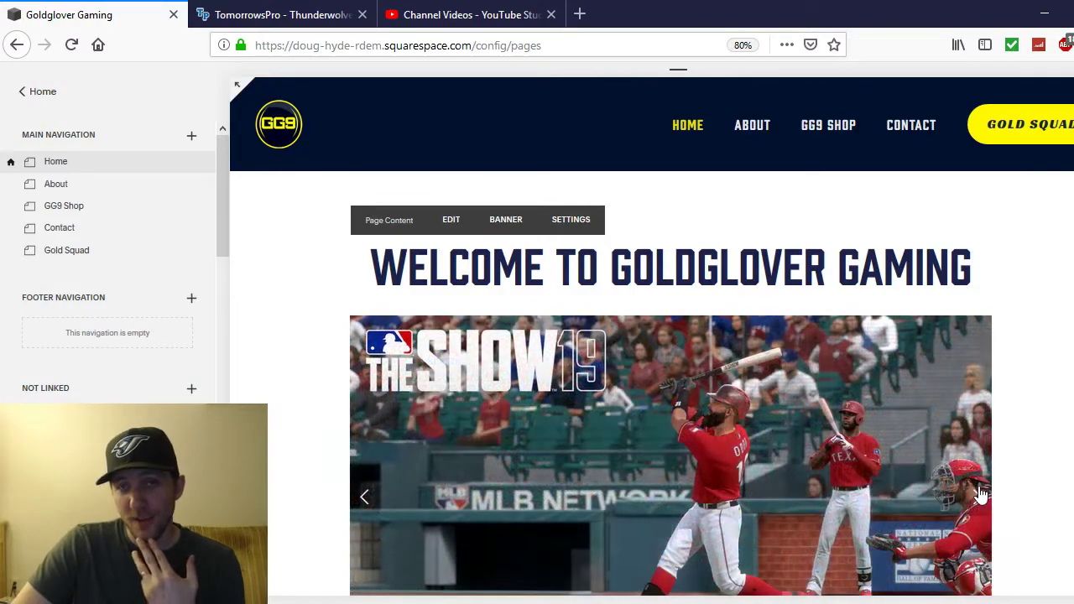
pyautogui.click(980, 495)
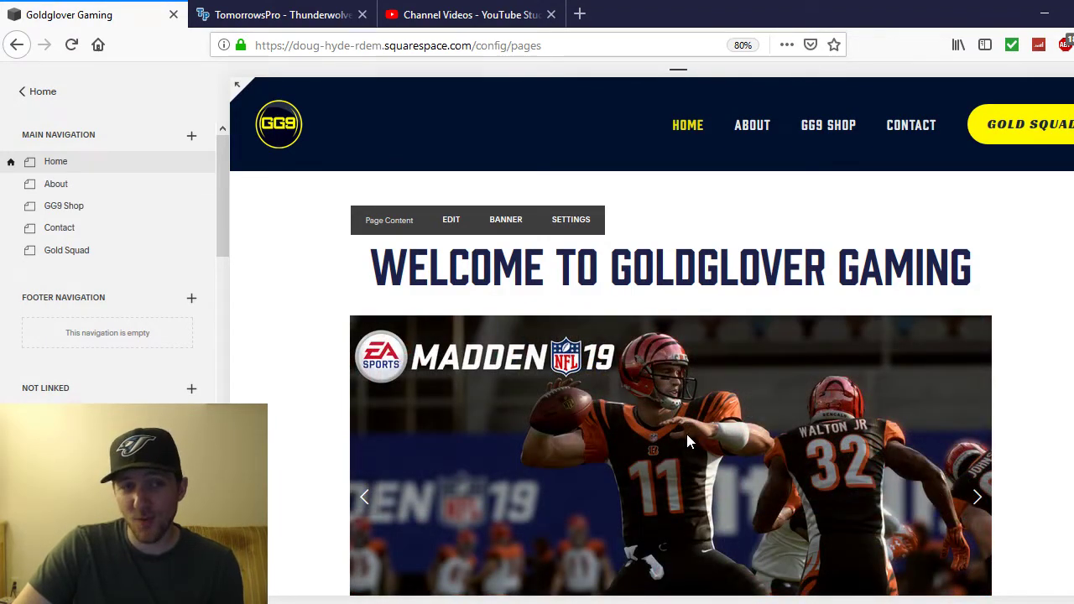
pyautogui.click(368, 496)
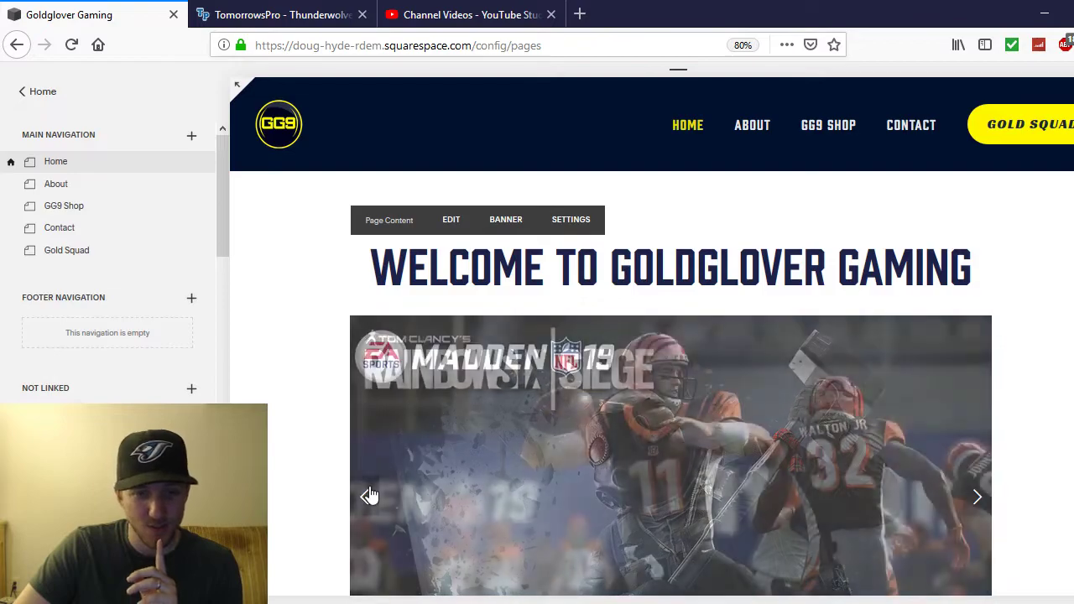
pyautogui.scroll(-2, 737, 367)
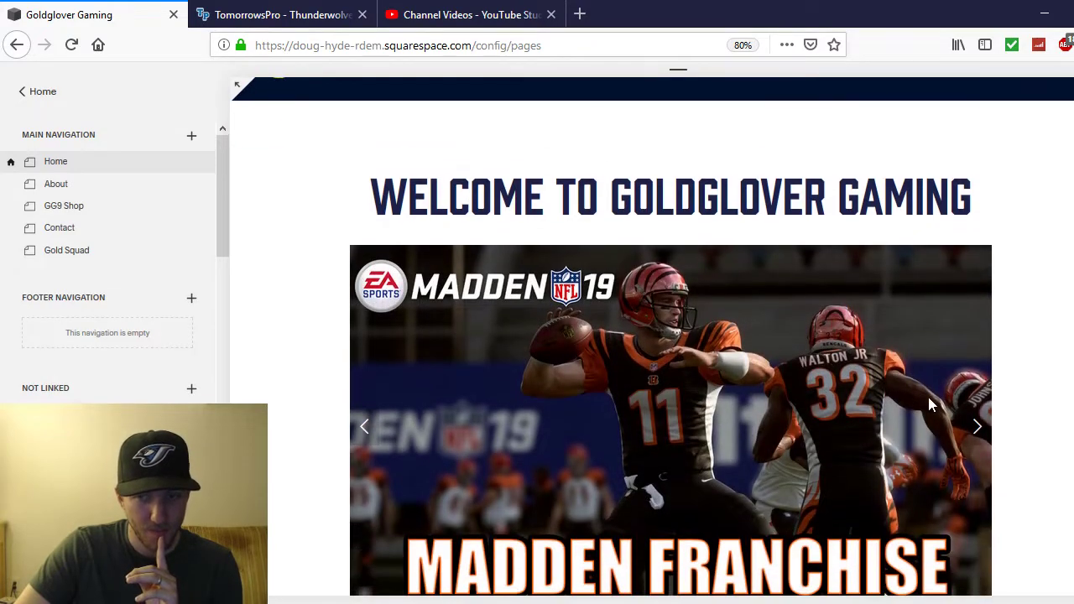
pyautogui.click(982, 423)
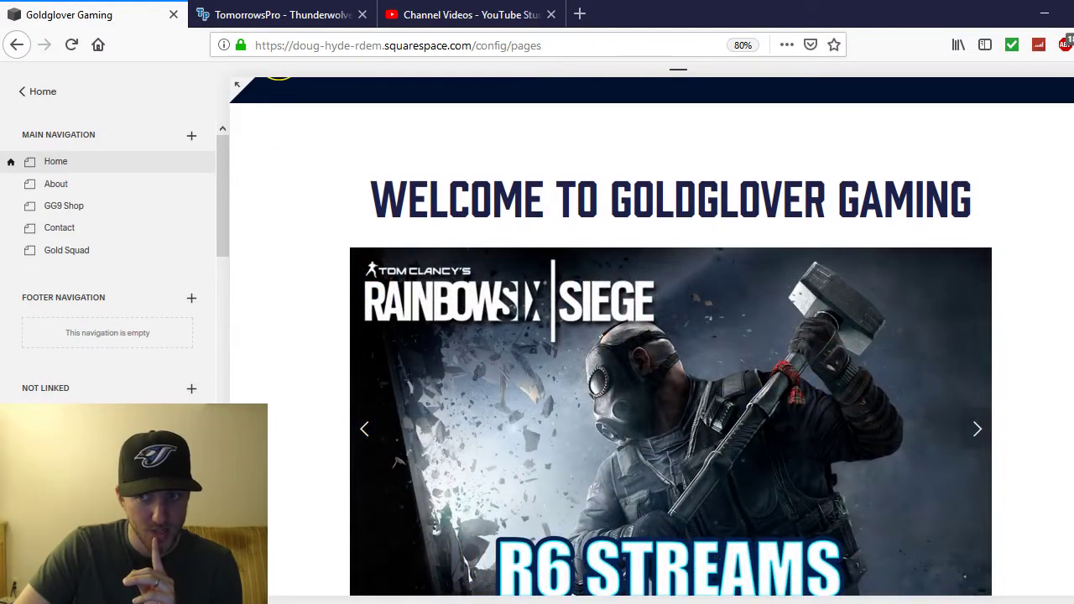
pyautogui.scroll(2, 982, 422)
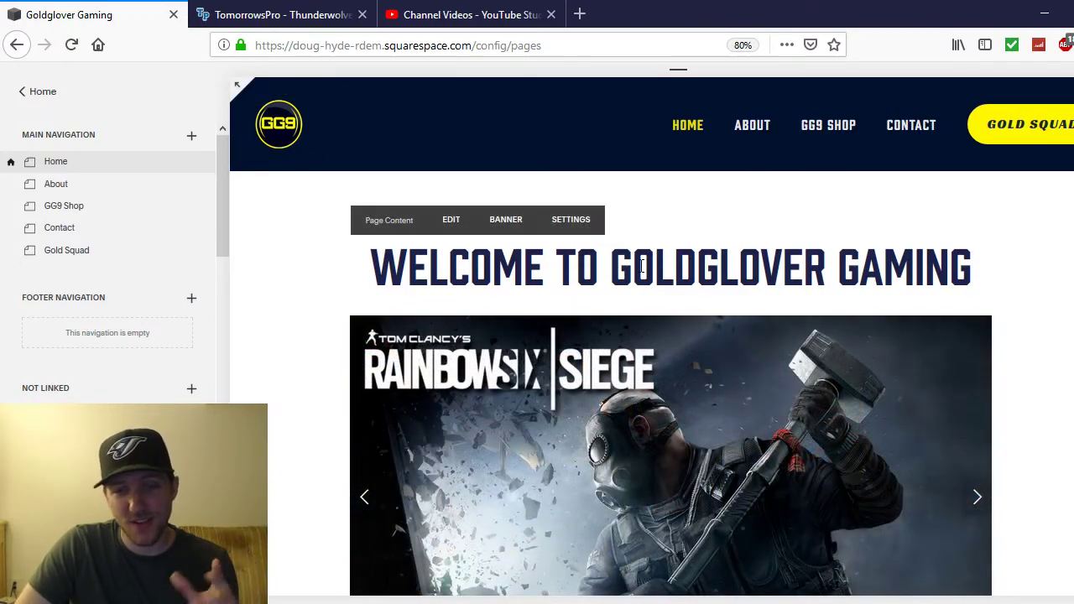
pyautogui.scroll(-2, 625, 489)
pyautogui.scroll(2, 899, 227)
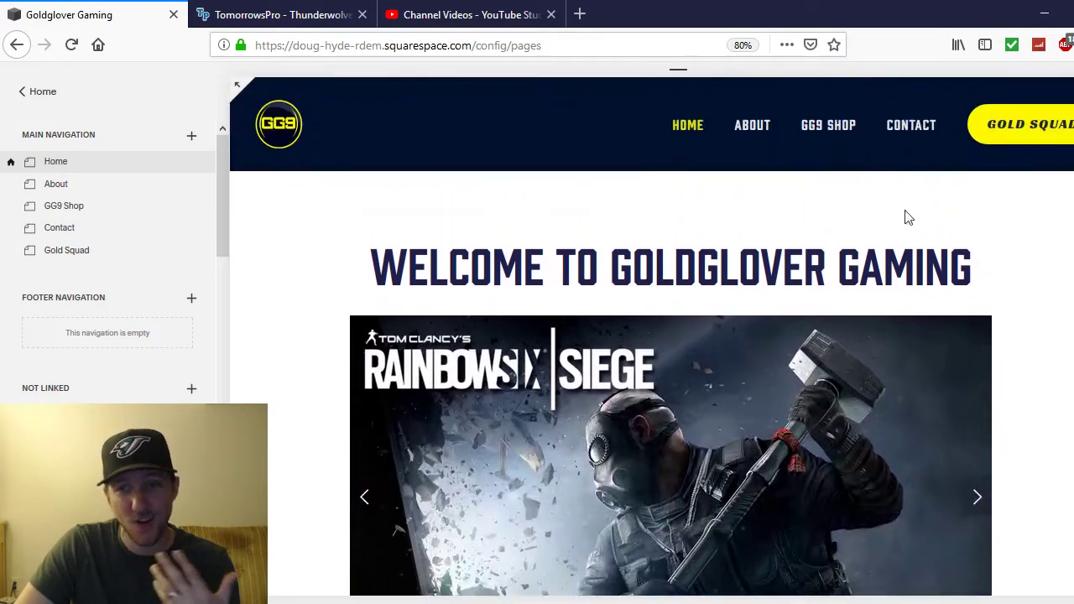
# Open the site's Contact page and look over the contact form from its heading down to the submit button
pyautogui.click(917, 128)
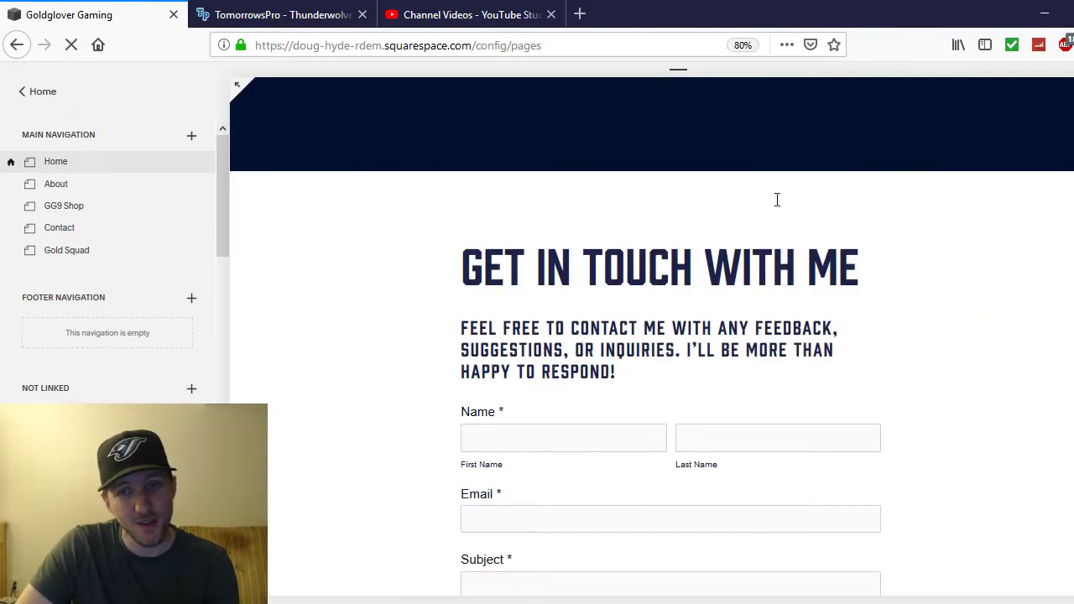
pyautogui.scroll(-1, 749, 304)
pyautogui.scroll(-3, 750, 304)
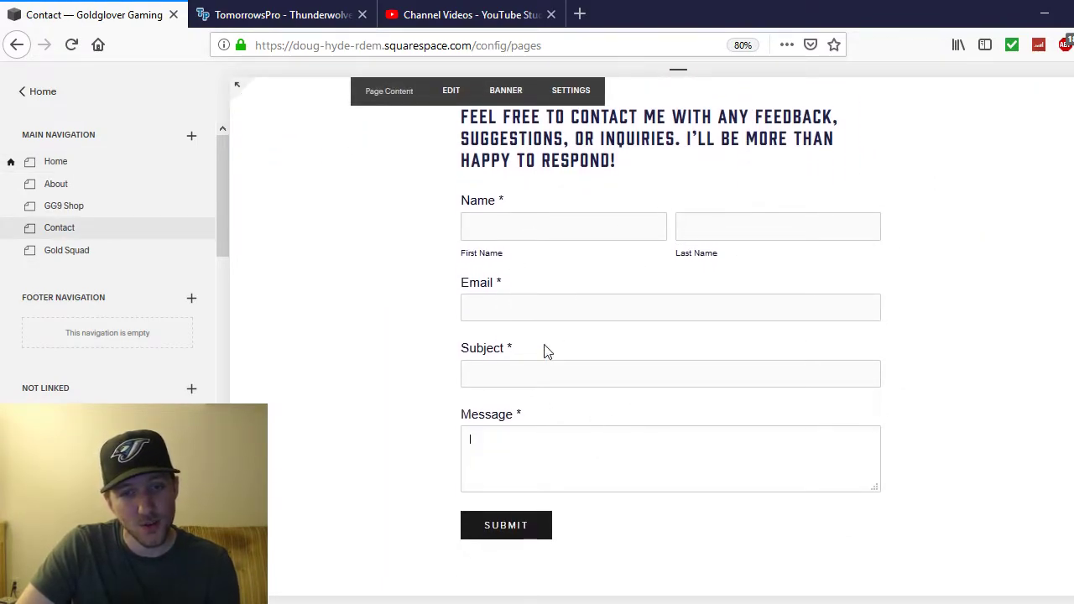
pyautogui.scroll(3, 738, 470)
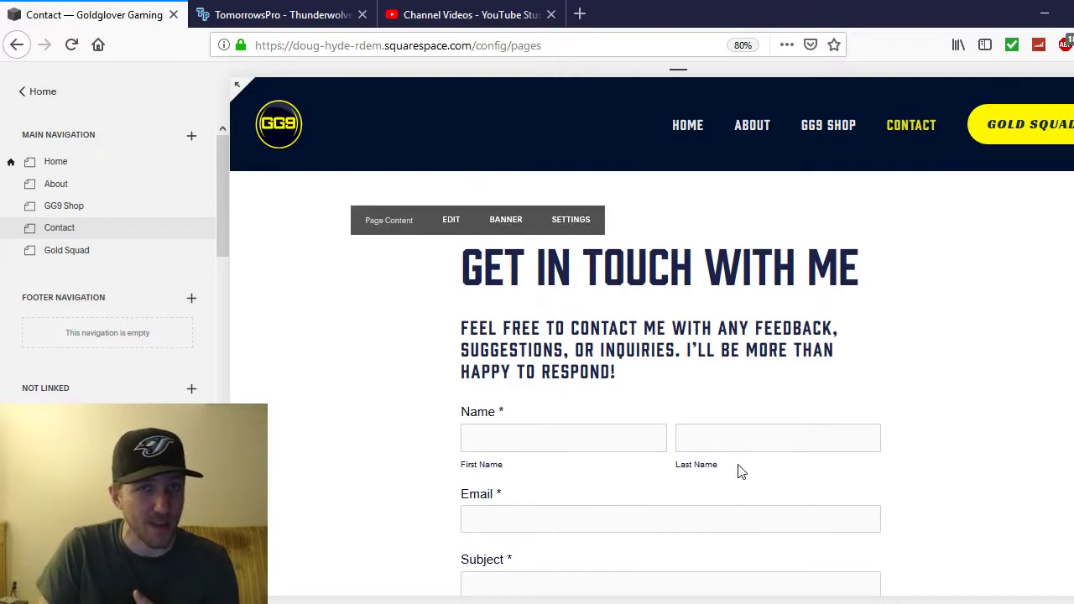
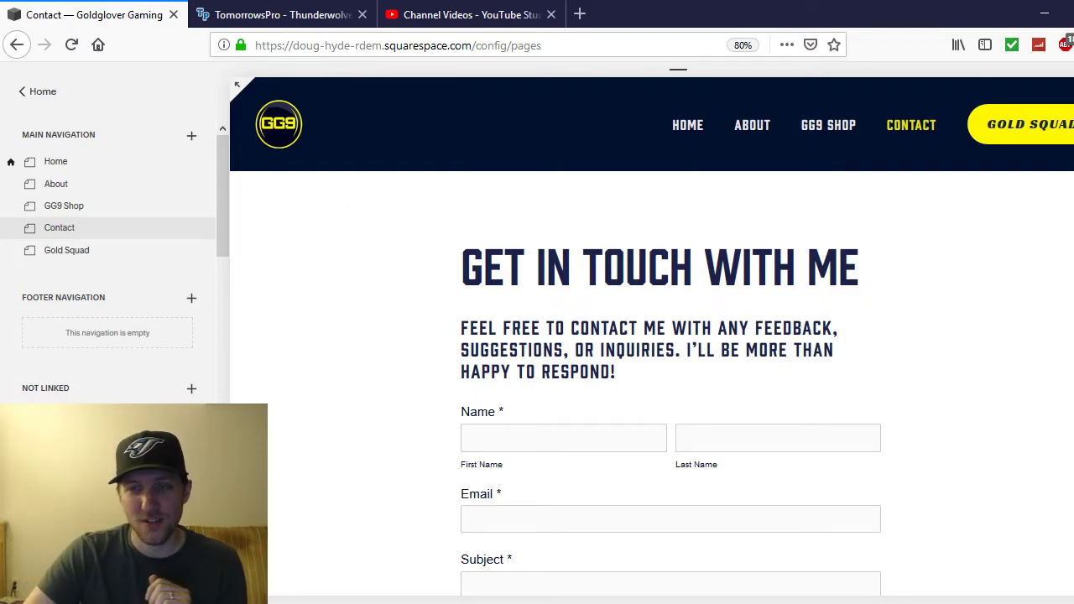
# Switch to the TomorrowsPro tab and open the Thunderwolves' team home page from the schedule
pyautogui.click(486, 7)
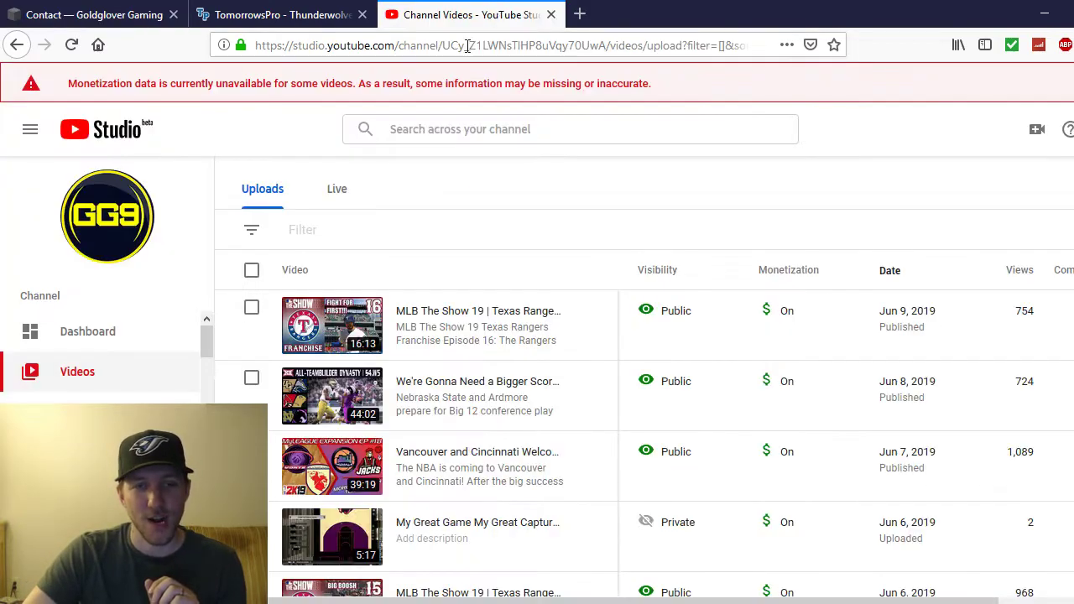
pyautogui.click(277, 14)
pyautogui.click(101, 13)
pyautogui.click(237, 7)
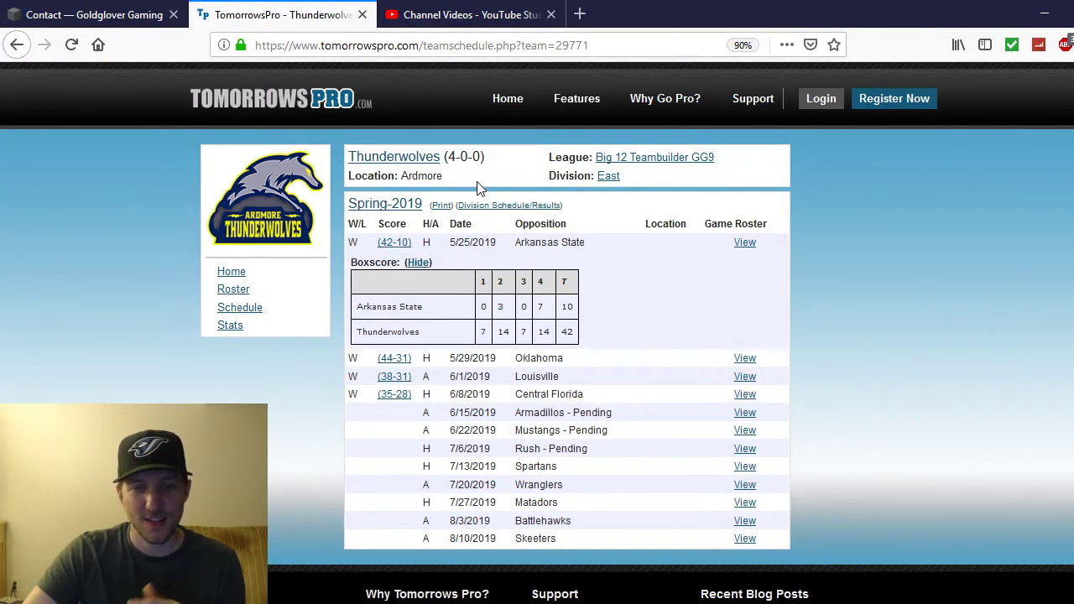
pyautogui.click(235, 274)
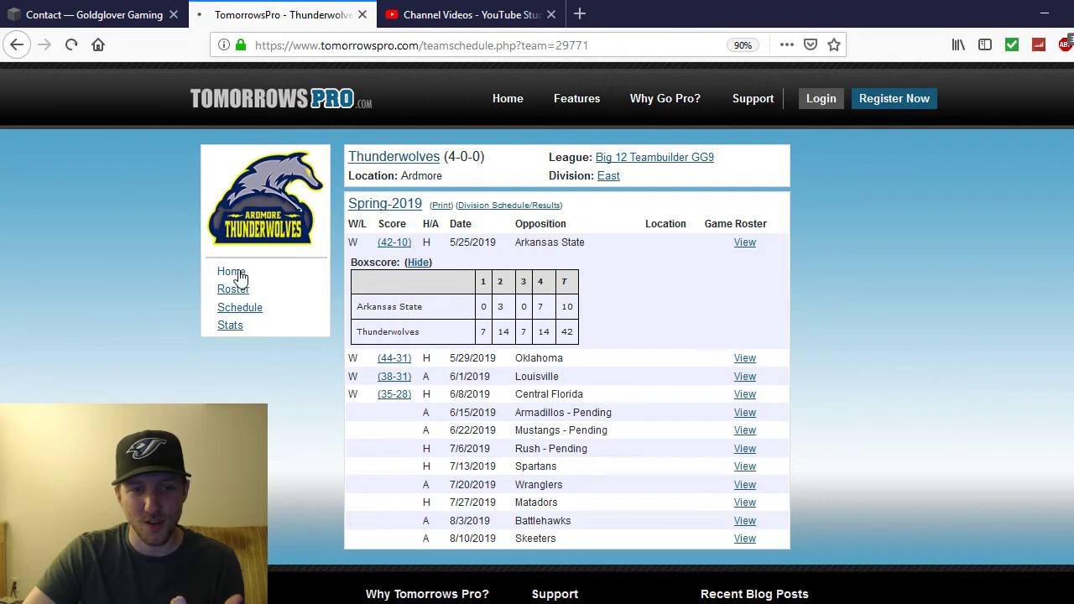